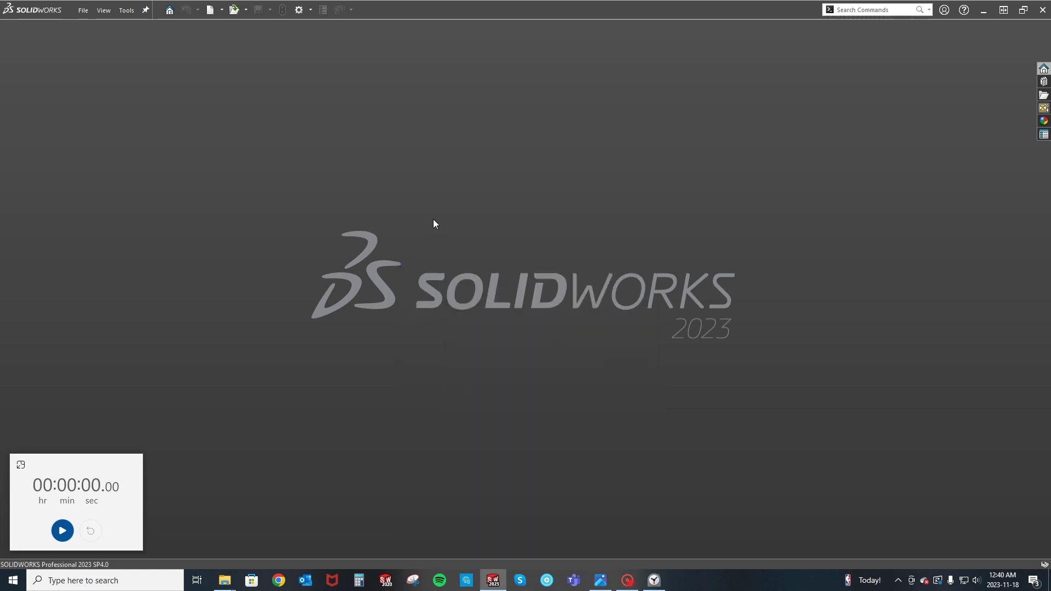
Bring the 23-T-77 receiver reference drawing forward and maximize it over SOLIDWORKS.
{"action": "key", "text": "alt+Tab"}
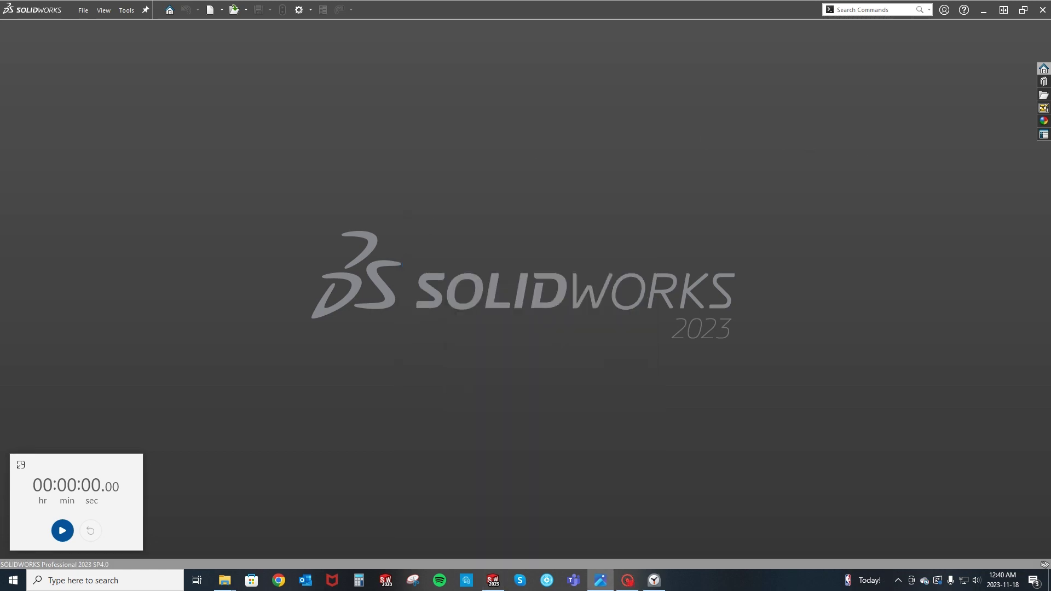
{"action": "left_click_drag", "start_coordinate": [310, 211], "coordinate": [279, 4]}
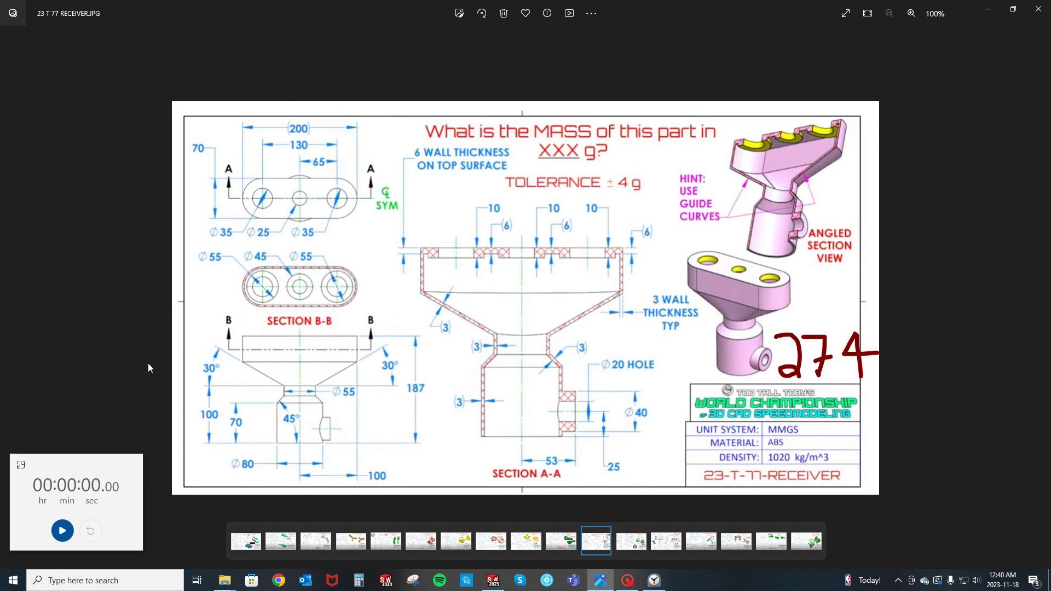
{"action": "scroll", "coordinate": [132, 375], "scroll_direction": "up", "scroll_amount": 1, "text": "ctrl"}
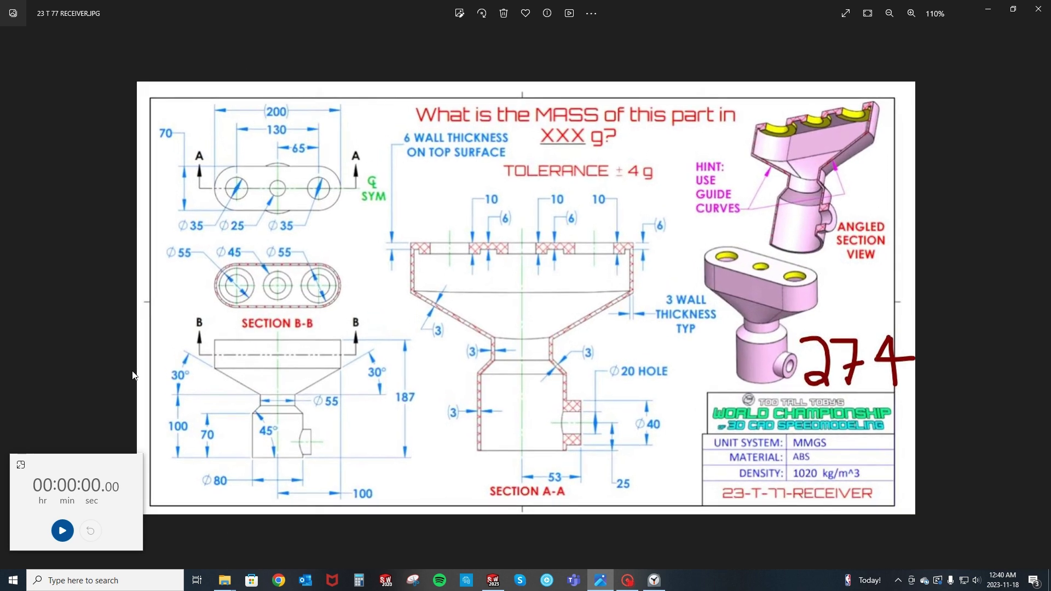
{"action": "scroll", "coordinate": [132, 375], "scroll_direction": "up", "scroll_amount": 1, "text": "ctrl"}
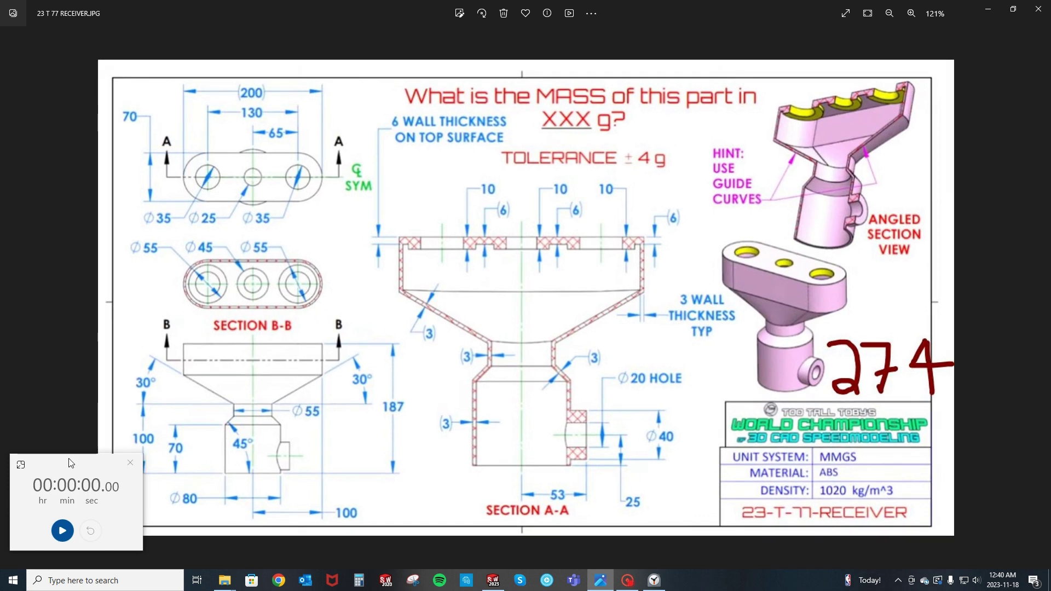
Reposition the stopwatch and drag the Photos drawing window off to the right.
{"action": "left_click_drag", "start_coordinate": [69, 464], "coordinate": [53, 498]}
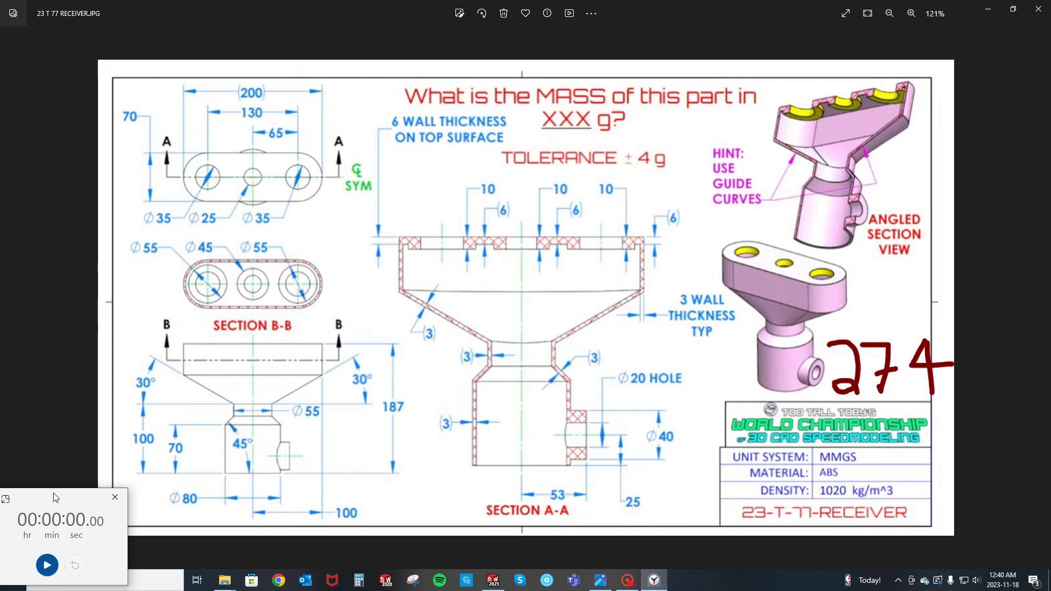
{"action": "left_click_drag", "start_coordinate": [55, 498], "coordinate": [75, 475]}
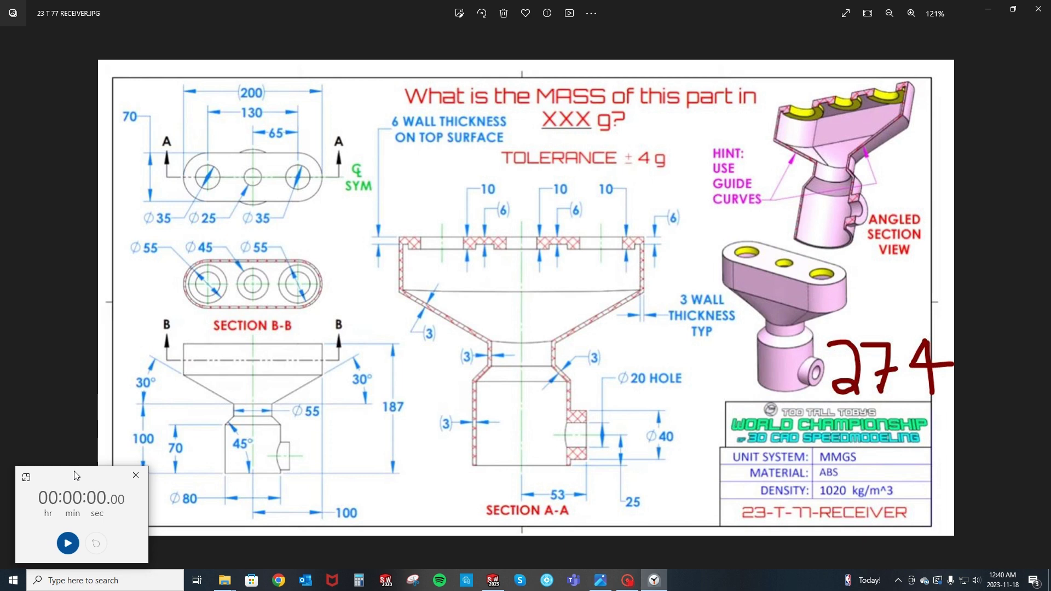
{"action": "scroll", "coordinate": [377, 346], "scroll_direction": "down", "scroll_amount": 1}
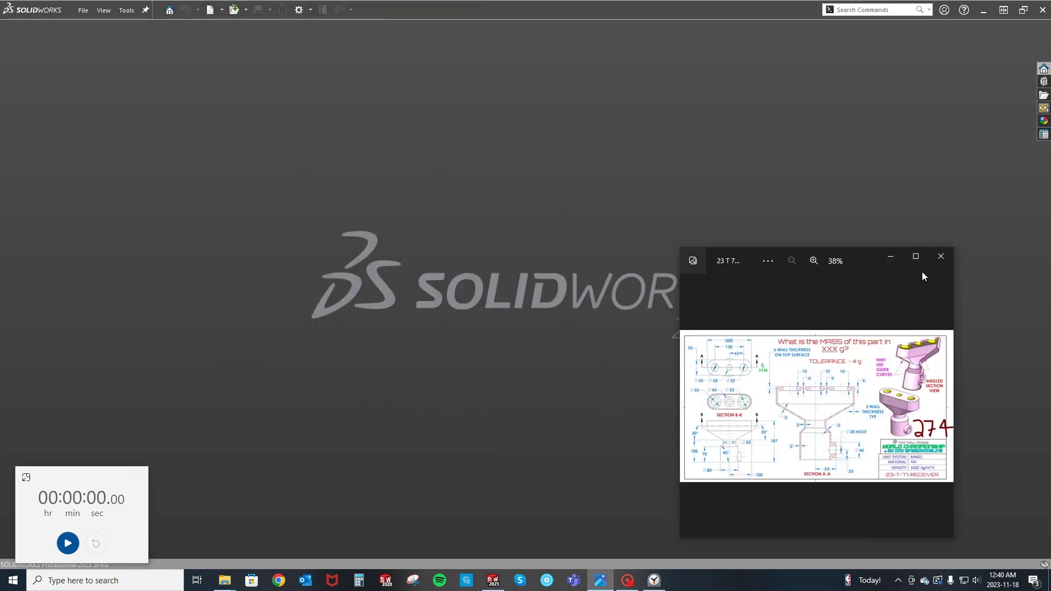
{"action": "left_click_drag", "start_coordinate": [347, 5], "coordinate": [1050, 271]}
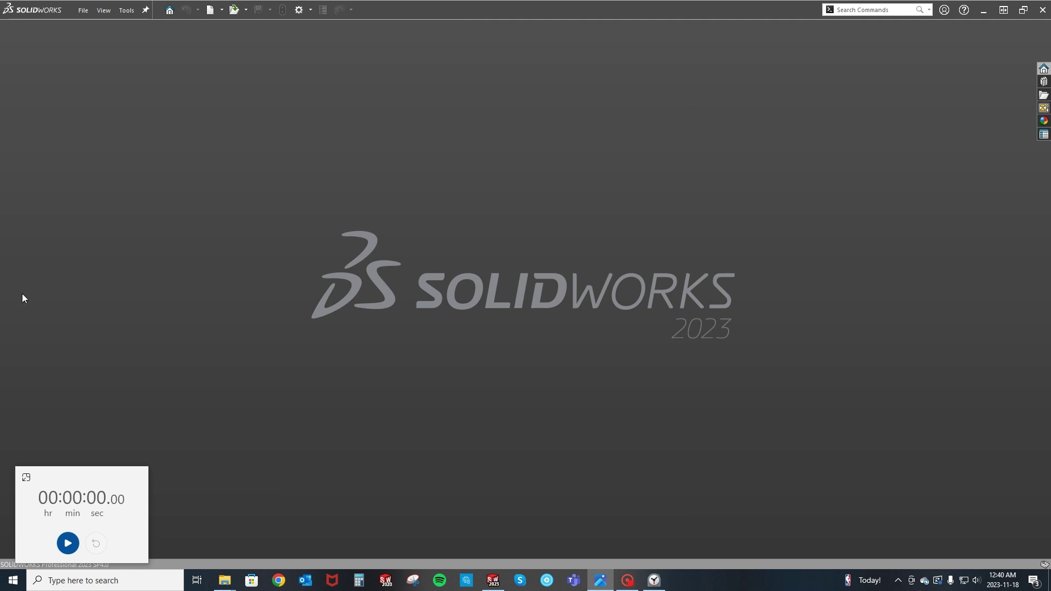
Start the stopwatch, create a new MMGS - ABS part and select the Front Plane.
{"action": "left_click", "coordinate": [69, 544]}
{"action": "left_click", "coordinate": [212, 12]}
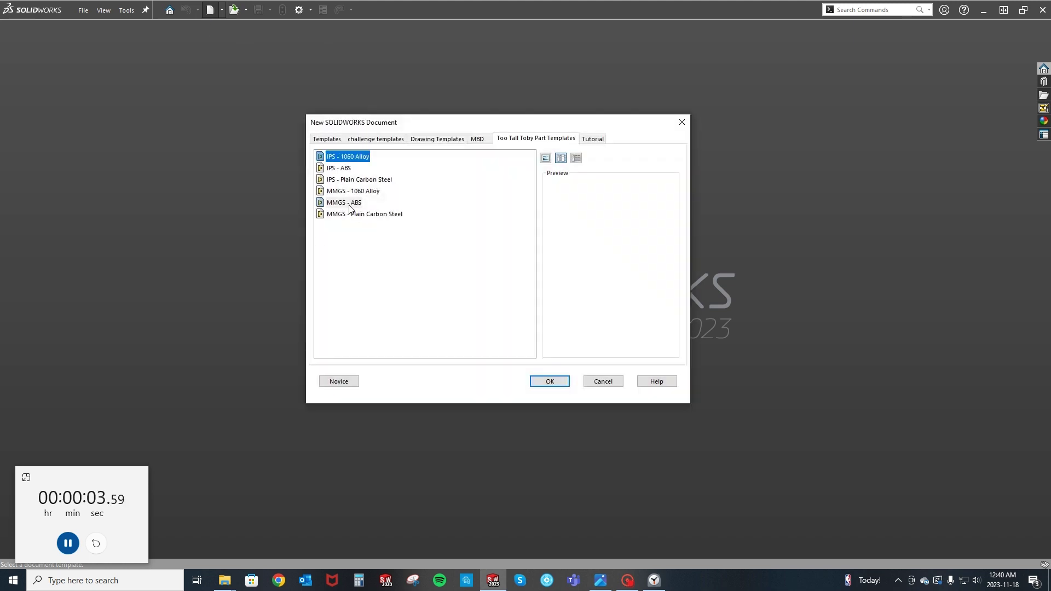
{"action": "double_click", "coordinate": [355, 205]}
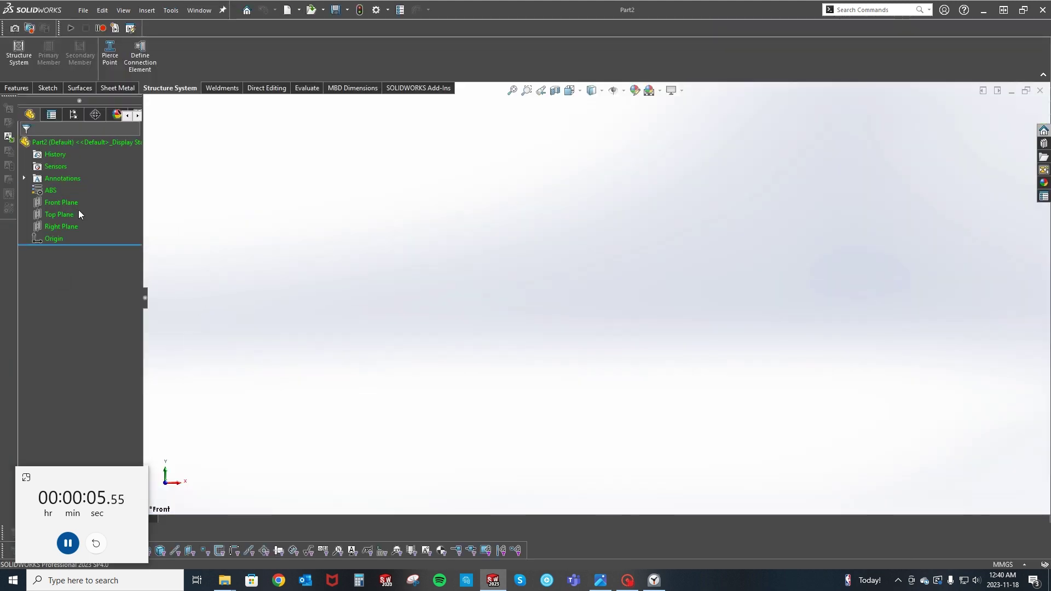
{"action": "left_click", "coordinate": [56, 202]}
Sketch a 100 mm vertical centerline from the origin on the Front Plane.
{"action": "left_click", "coordinate": [71, 183]}
{"action": "key", "text": "s"}
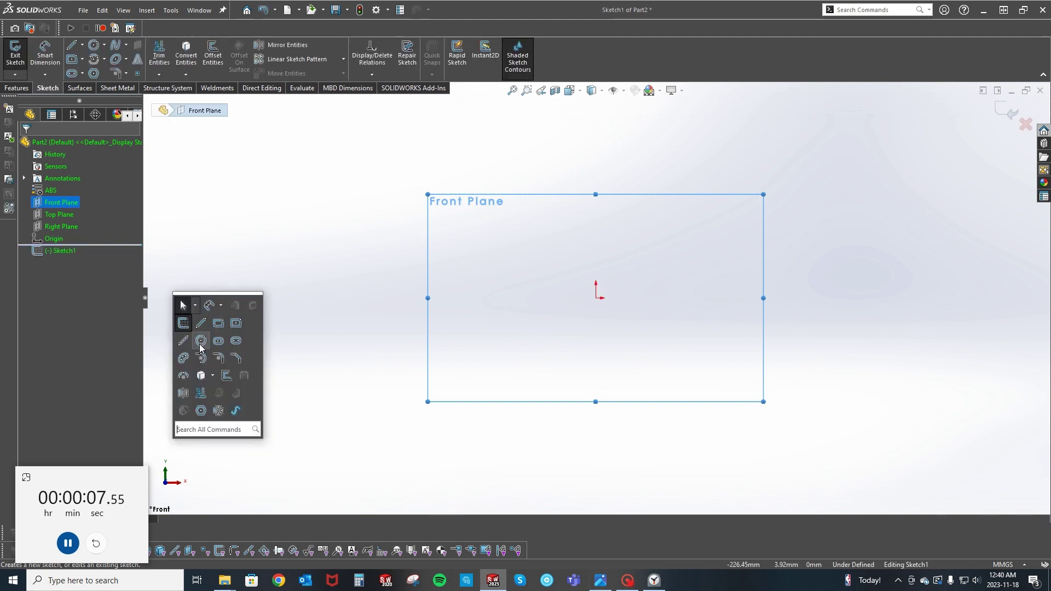
{"action": "left_click", "coordinate": [183, 341]}
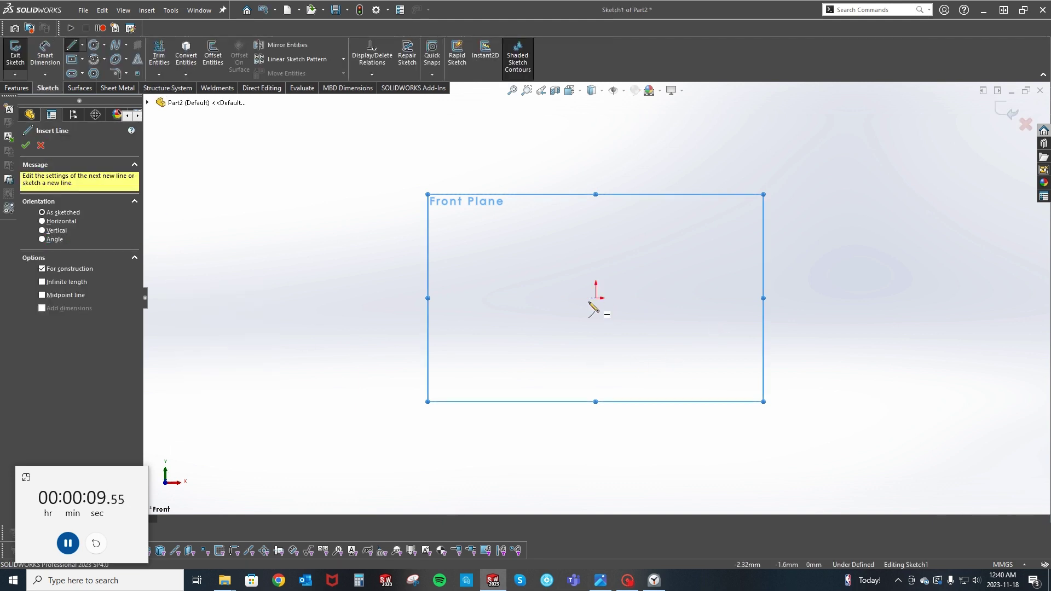
{"action": "left_click", "coordinate": [595, 297]}
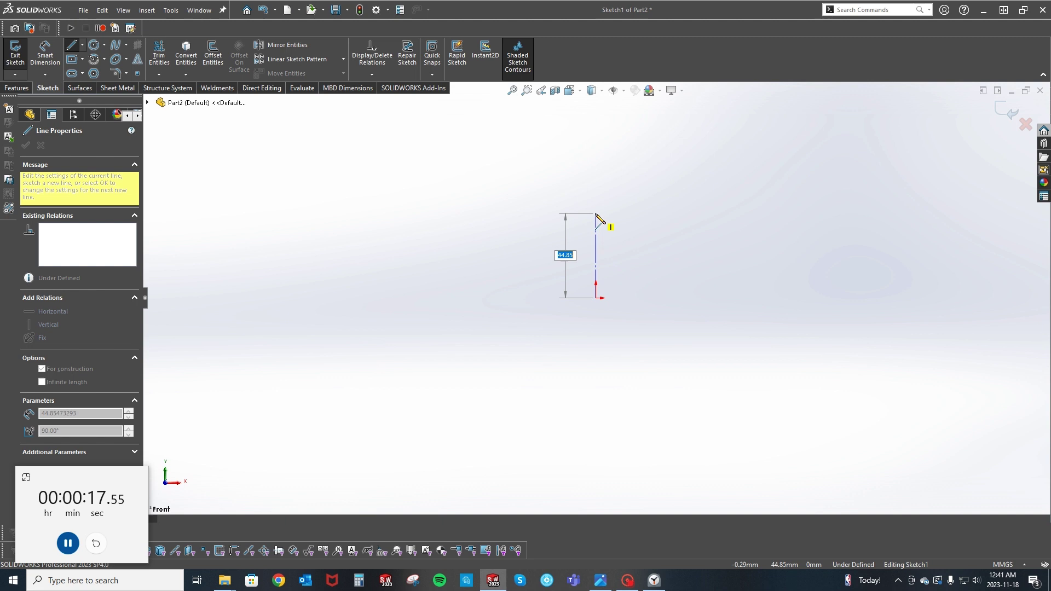
{"action": "type", "text": "100"}
{"action": "key", "text": "Return"}
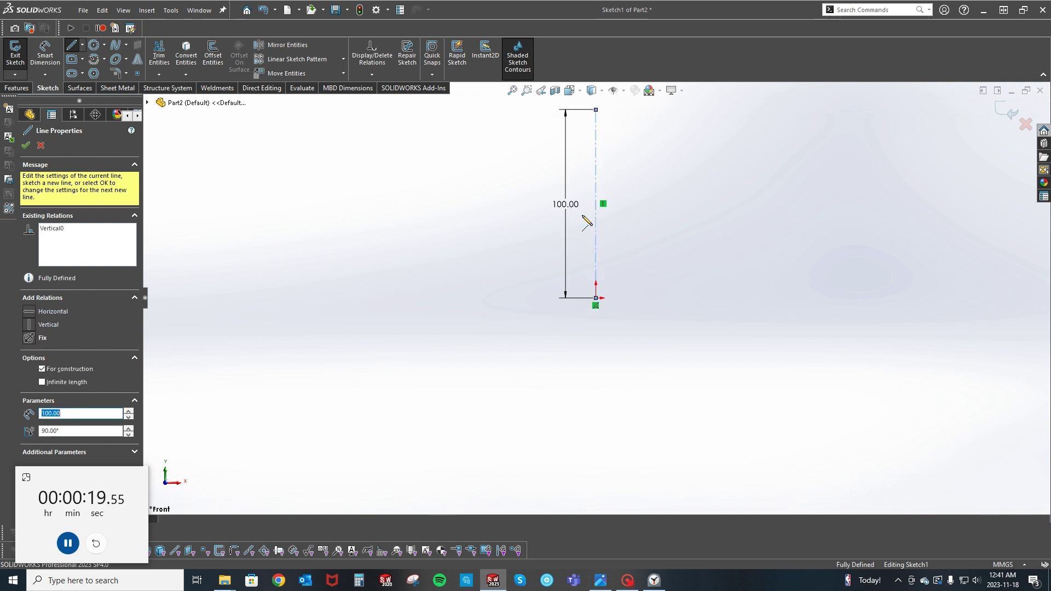
Draw the half-profile: 40 bottom line, 70 side wall, angled shoulder, short upright, top edge.
{"action": "key", "text": "s"}
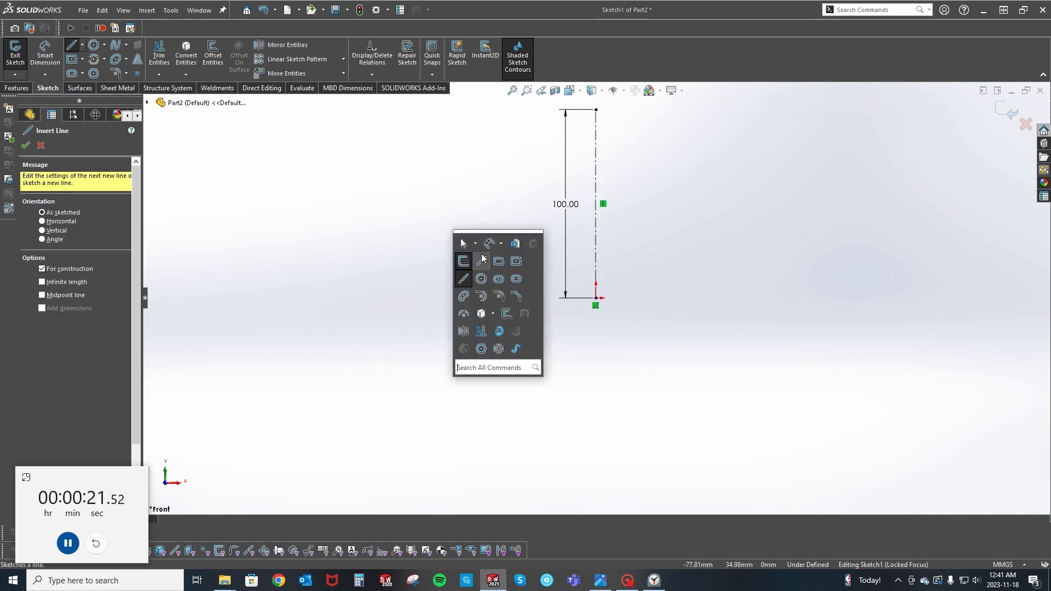
{"action": "left_click", "coordinate": [481, 260]}
{"action": "left_click", "coordinate": [596, 298]}
{"action": "type", "text": "4"}
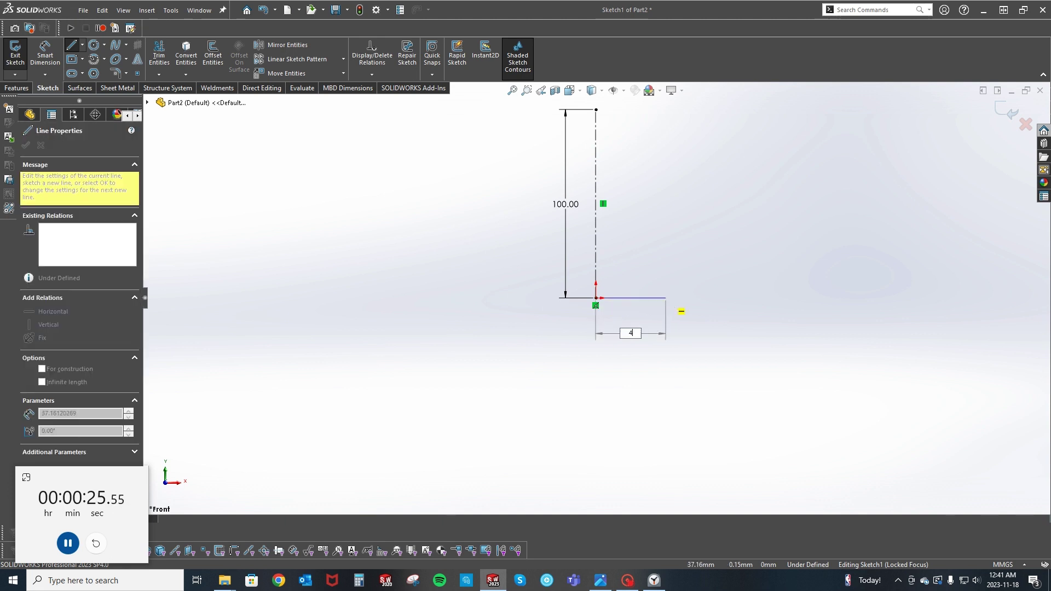
{"action": "type", "text": "0"}
{"action": "key", "text": "Return"}
{"action": "type", "text": "7"}
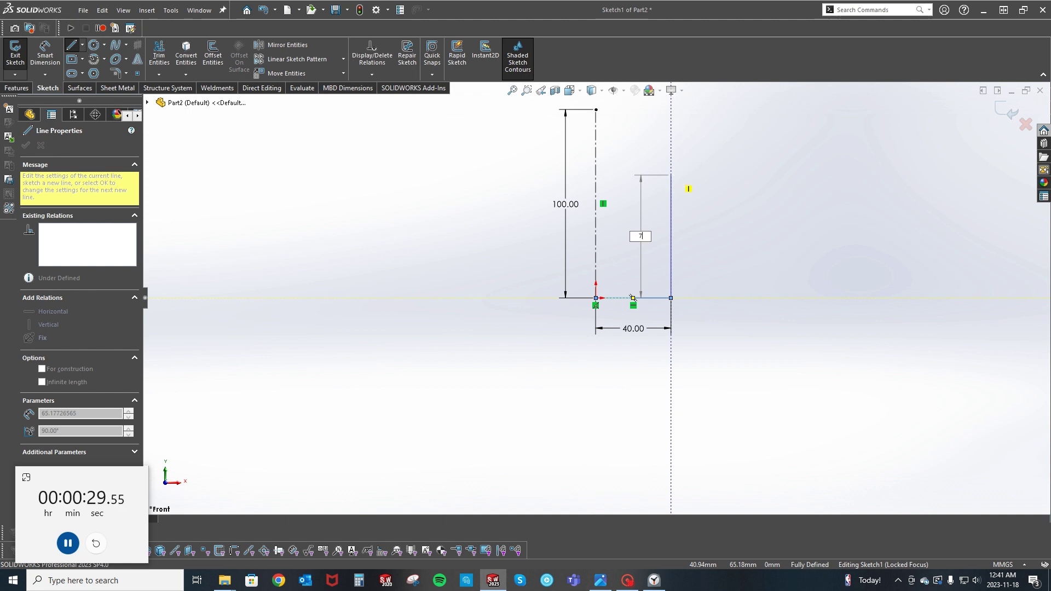
{"action": "type", "text": "0.00"}
{"action": "key", "text": "Return"}
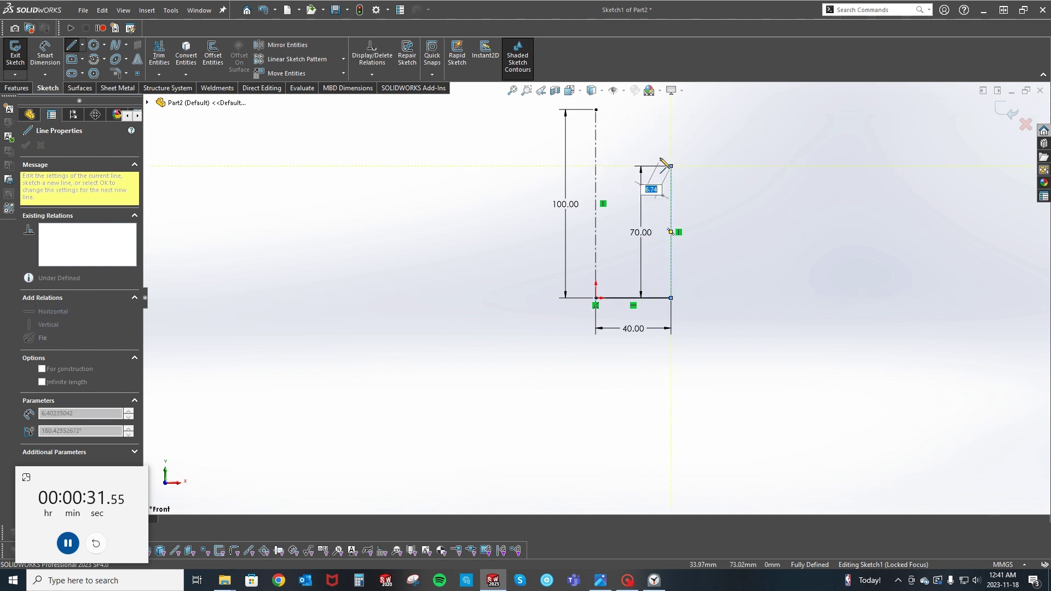
{"action": "left_click", "coordinate": [651, 147]}
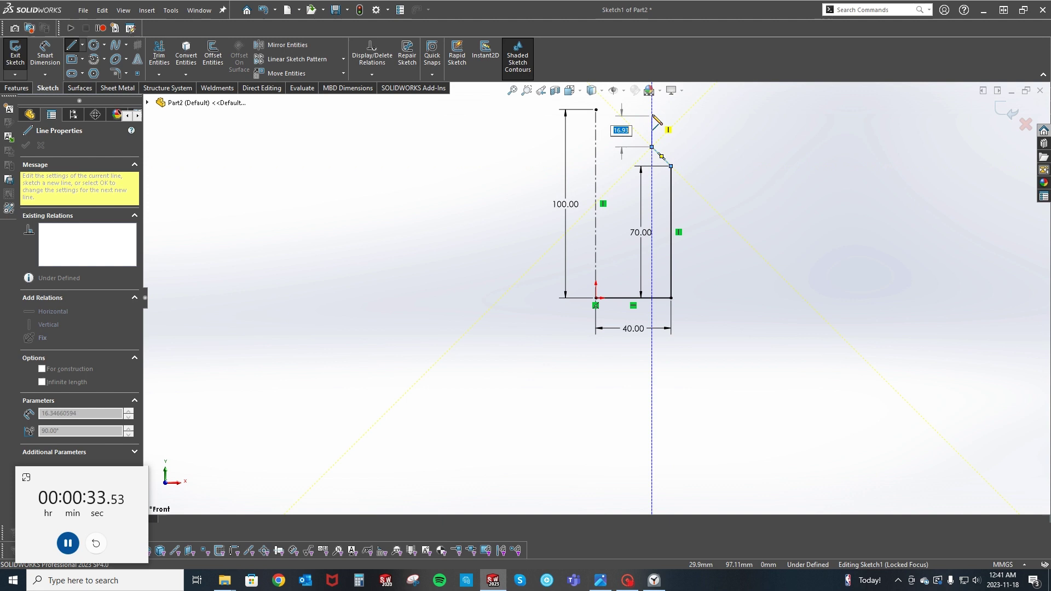
{"action": "left_click", "coordinate": [651, 109]}
{"action": "left_click", "coordinate": [596, 109]}
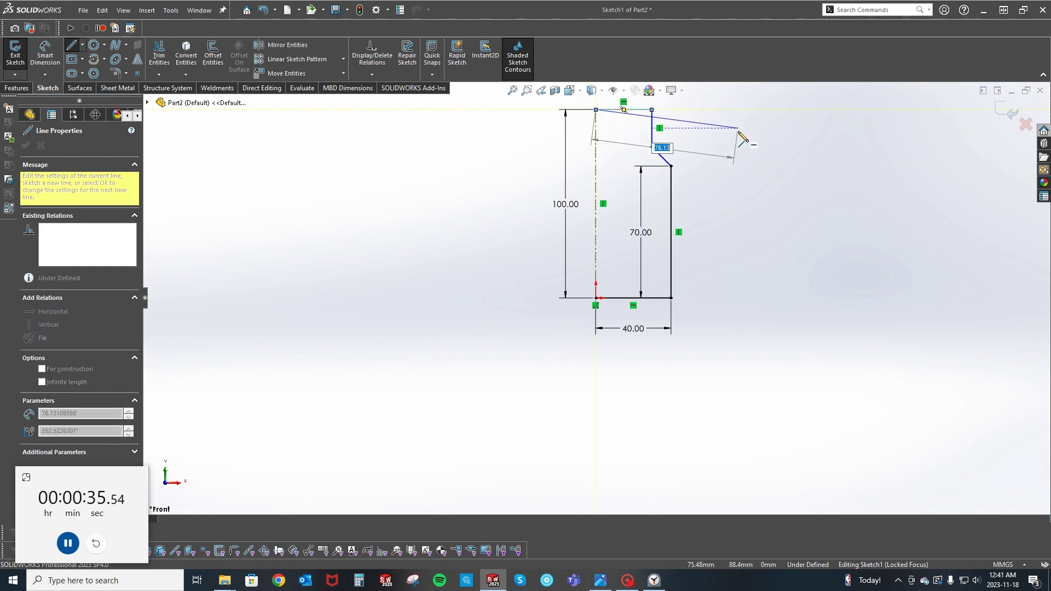
{"action": "key", "text": "Escape"}
{"action": "left_click", "coordinate": [595, 109]}
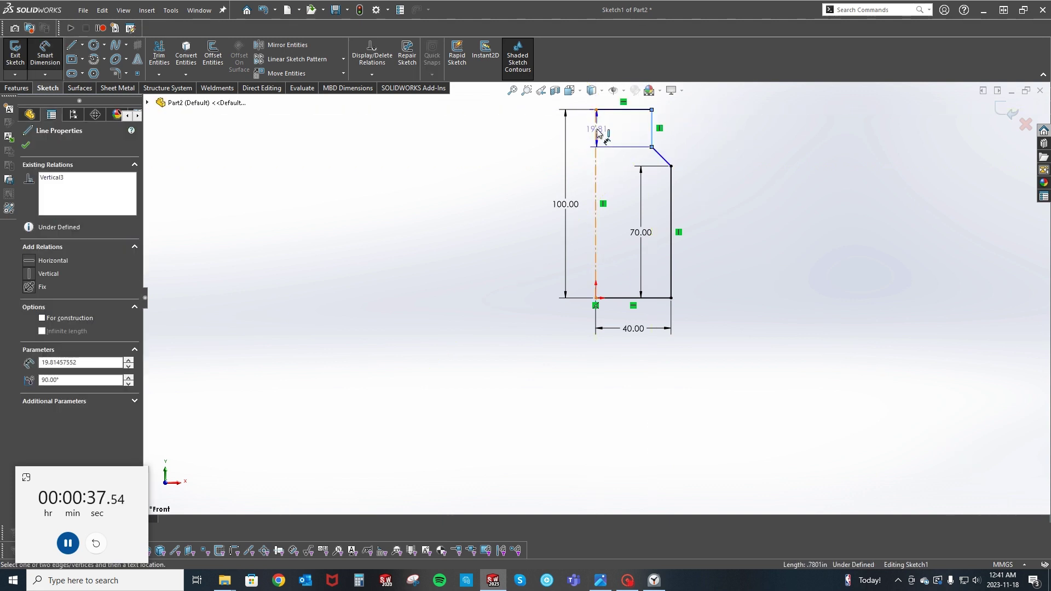
Dimension the profile with a 55 diameter and a 45° chamfer angle.
{"action": "left_click", "coordinate": [596, 146]}
{"action": "left_click", "coordinate": [650, 147]}
{"action": "left_click", "coordinate": [469, 159]}
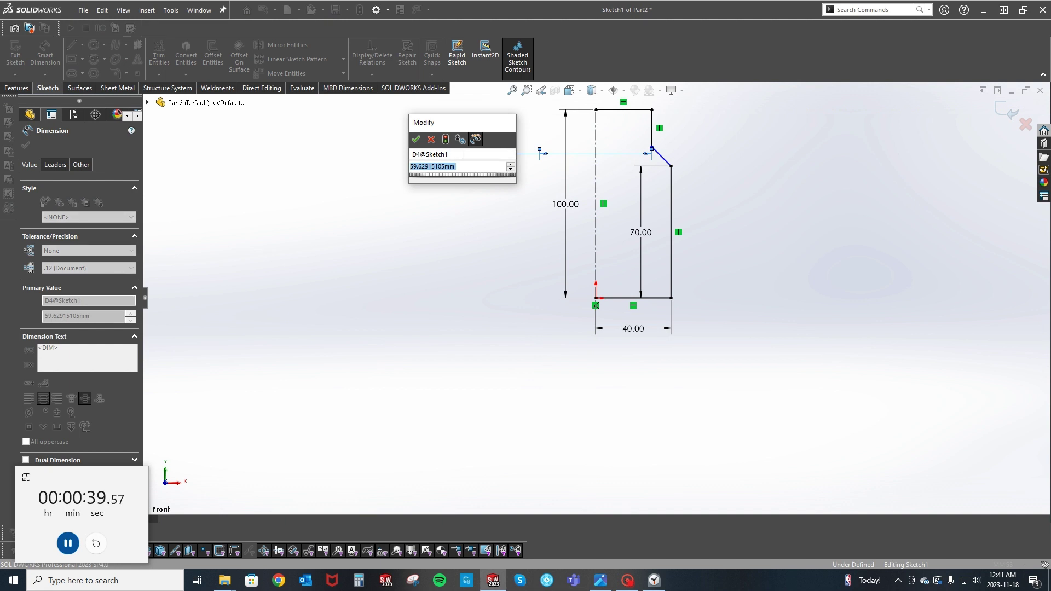
{"action": "type", "text": "55"}
{"action": "key", "text": "Return"}
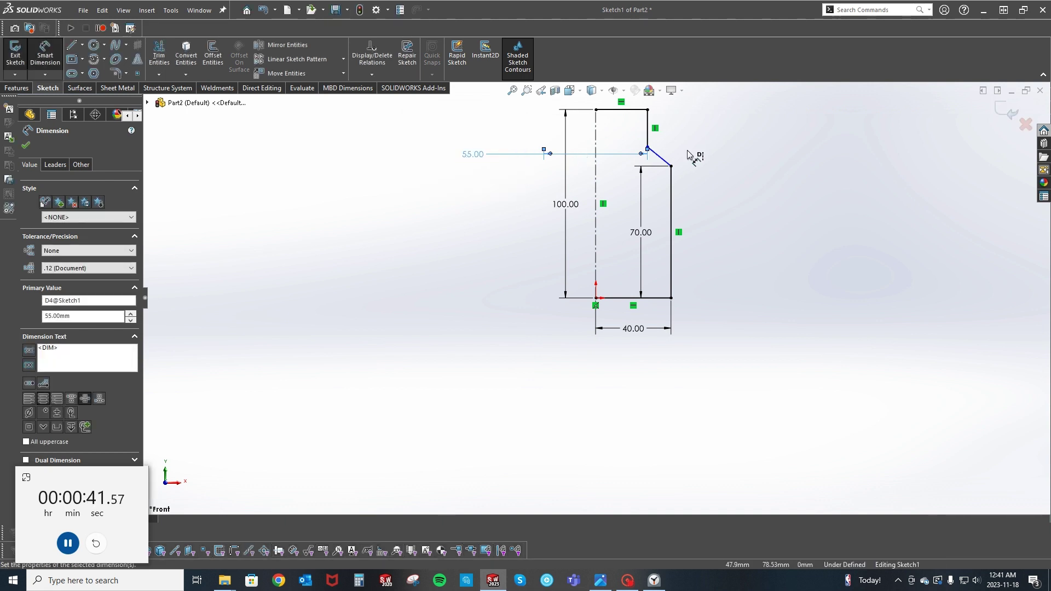
{"action": "scroll", "coordinate": [689, 156], "scroll_direction": "up", "scroll_amount": 5}
{"action": "left_click", "coordinate": [599, 226]}
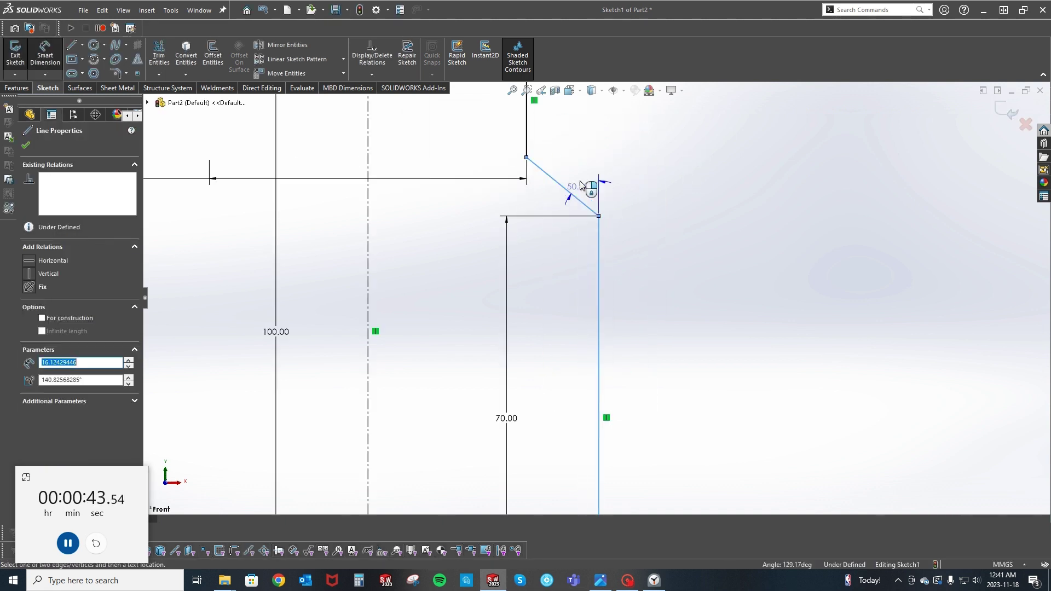
{"action": "left_click", "coordinate": [580, 175]}
{"action": "type", "text": "45"}
{"action": "key", "text": "Return"}
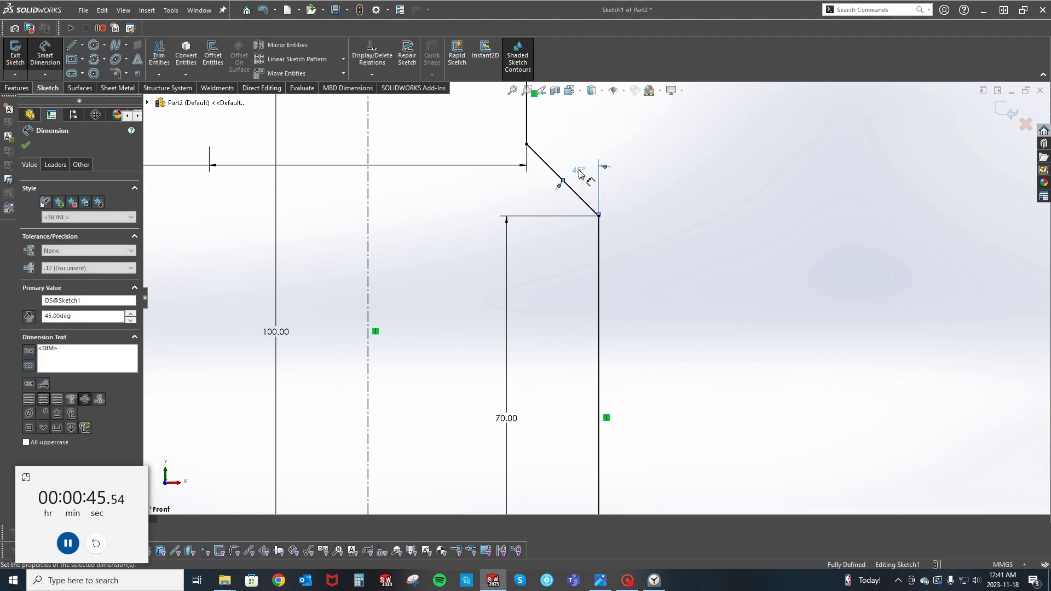
Revolve the profile around the centerline into solid Revolve1.
{"action": "key", "text": "s"}
{"action": "left_click", "coordinate": [619, 281]}
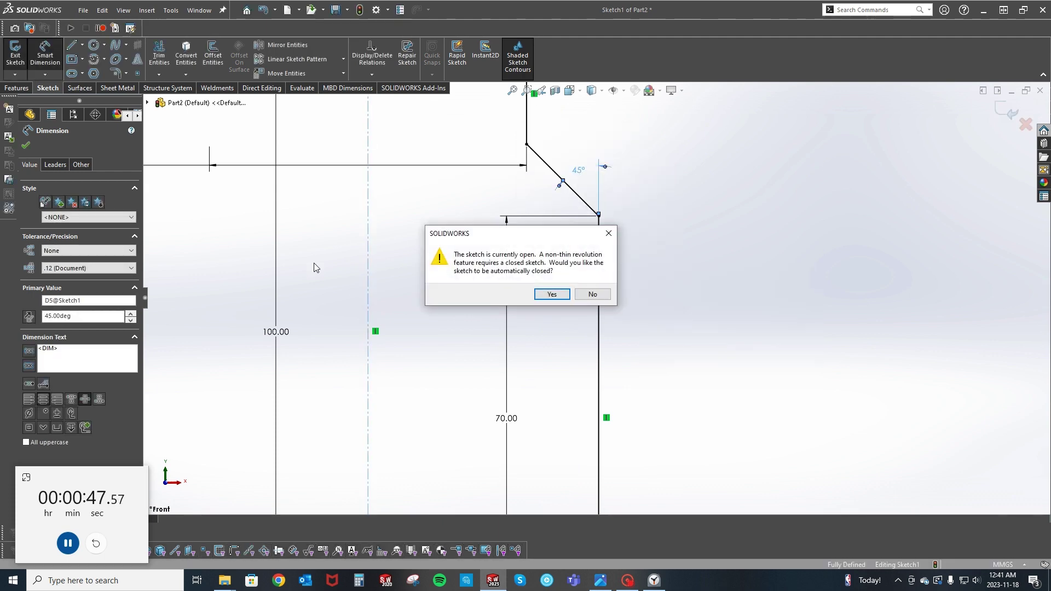
{"action": "left_click", "coordinate": [559, 294]}
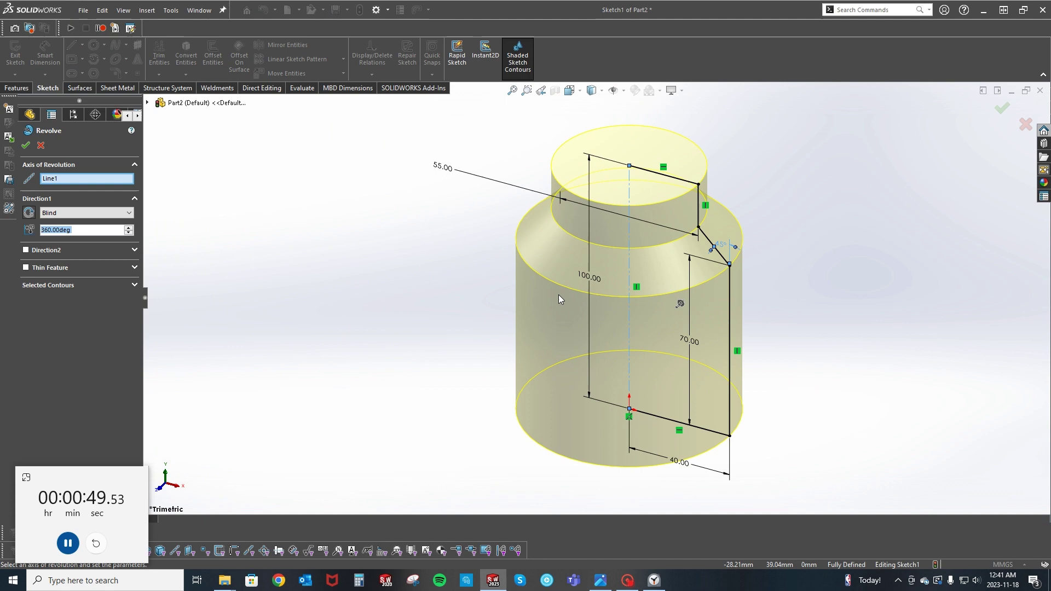
{"action": "right_click", "coordinate": [558, 295]}
{"action": "left_click", "coordinate": [582, 86]}
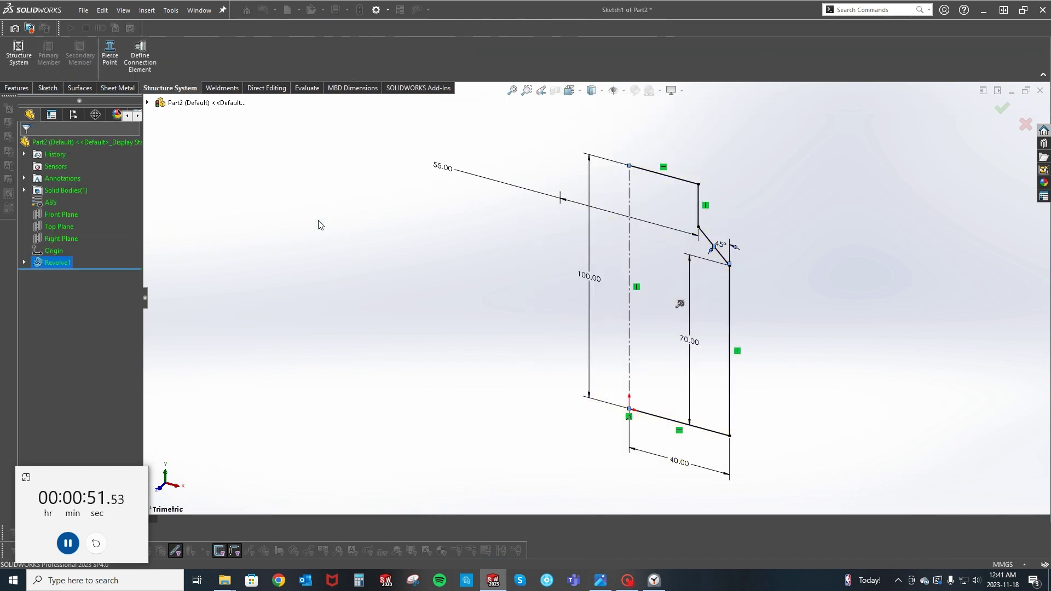
Start a Front Plane sketch with a 187 vertical centerline from the origin.
{"action": "left_click", "coordinate": [57, 215]}
{"action": "left_click", "coordinate": [66, 199]}
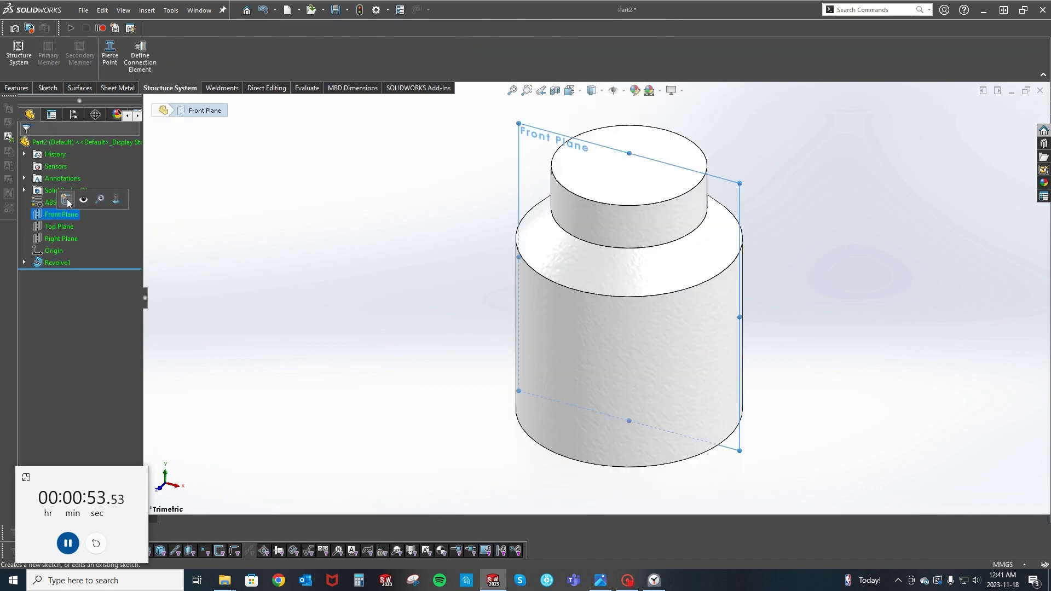
{"action": "key", "text": "s"}
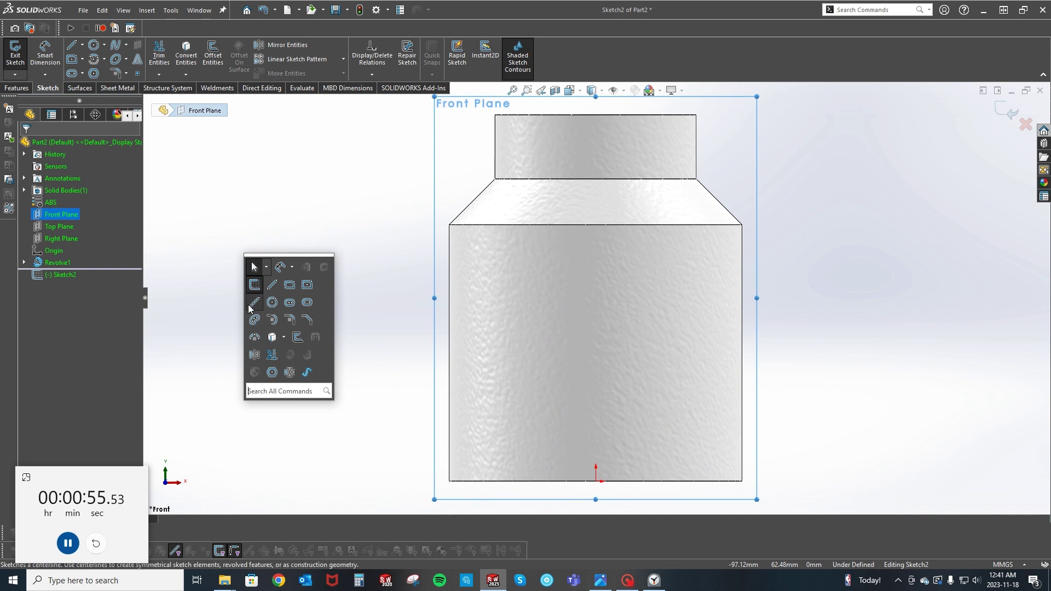
{"action": "left_click", "coordinate": [253, 298]}
{"action": "left_click", "coordinate": [595, 384]}
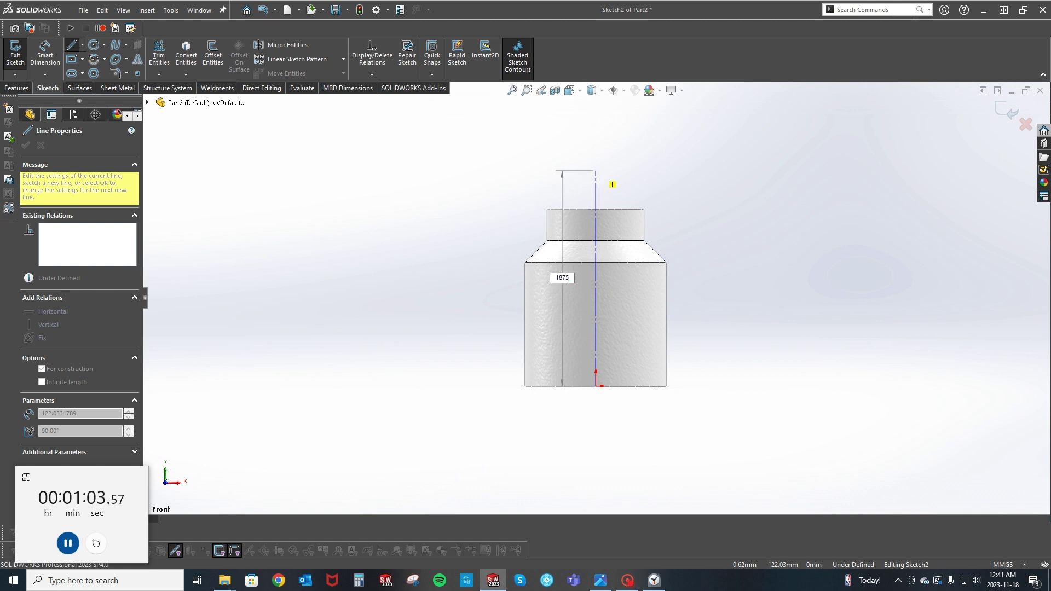
{"action": "type", "text": "187"}
{"action": "key", "text": "Return"}
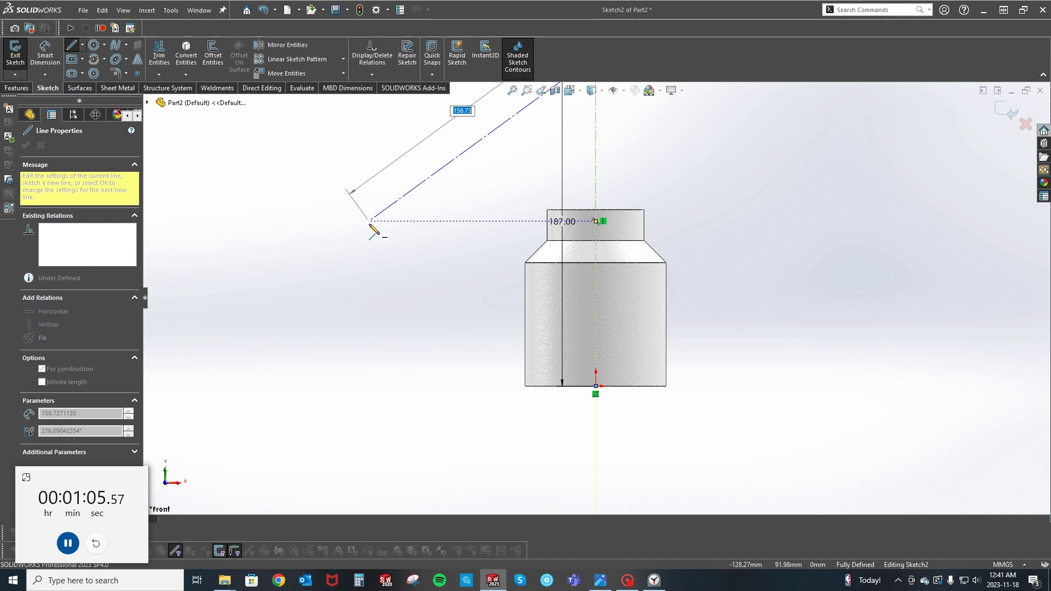
{"action": "key", "text": "Escape"}
{"action": "scroll", "coordinate": [605, 258], "scroll_direction": "up", "scroll_amount": 3}
{"action": "scroll", "coordinate": [626, 246], "scroll_direction": "down", "scroll_amount": 2}
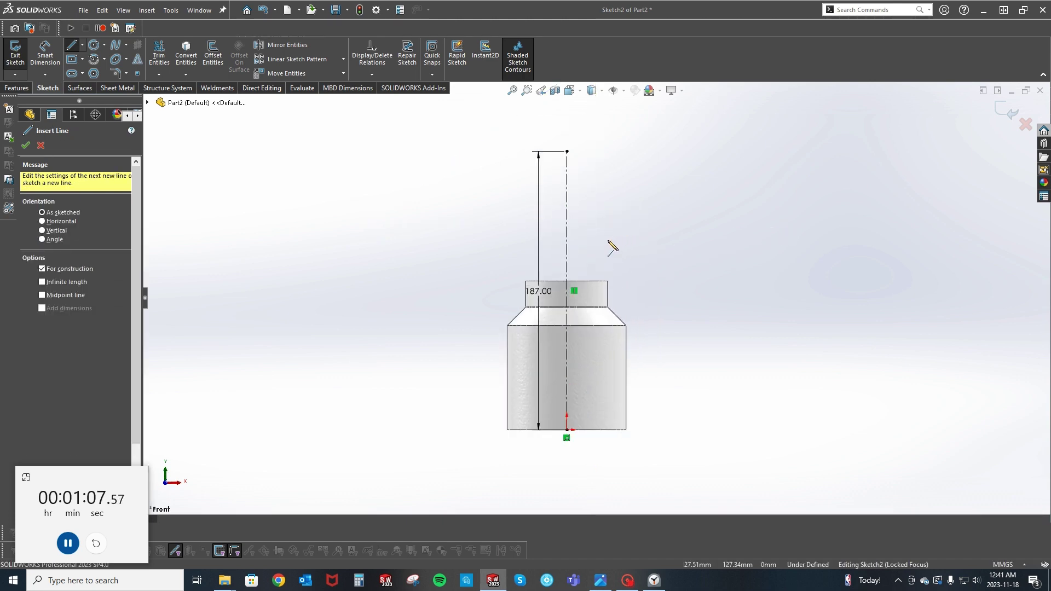
Draw a sloped line up and right from the cylinder's top corner.
{"action": "key", "text": "s"}
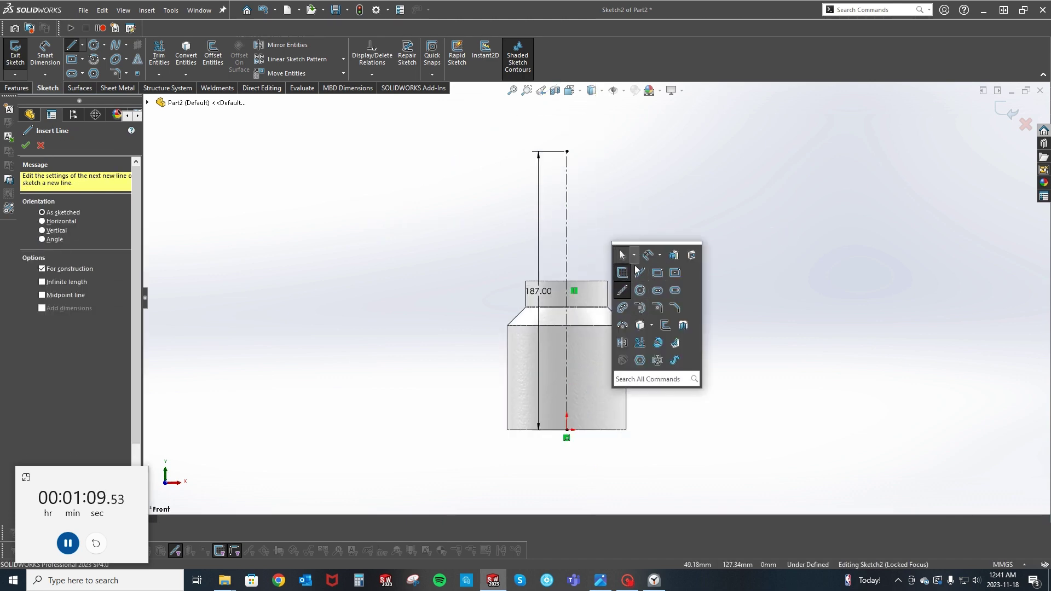
{"action": "left_click", "coordinate": [640, 273]}
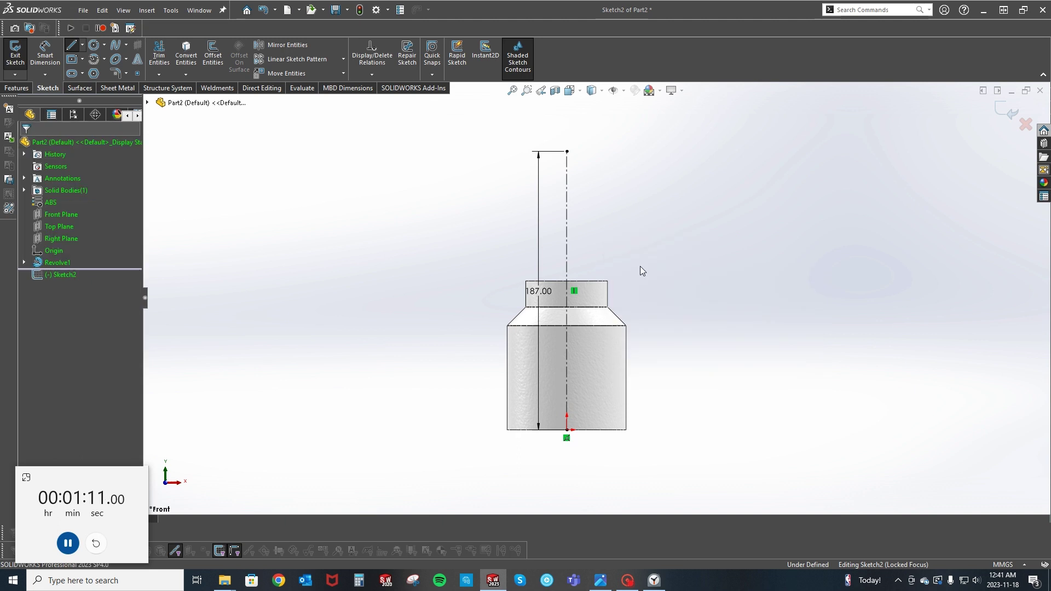
{"action": "left_click", "coordinate": [608, 282]}
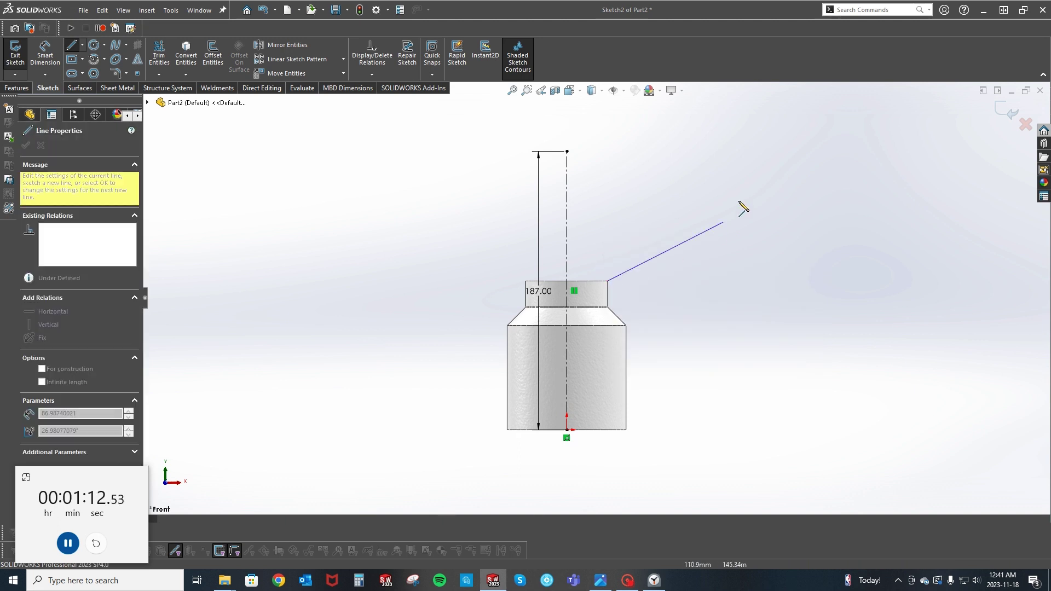
{"action": "left_click", "coordinate": [726, 180]}
{"action": "key", "text": "Escape"}
Dimension the sloped line at 30° and its end 200 across the centerline.
{"action": "left_click", "coordinate": [636, 259]}
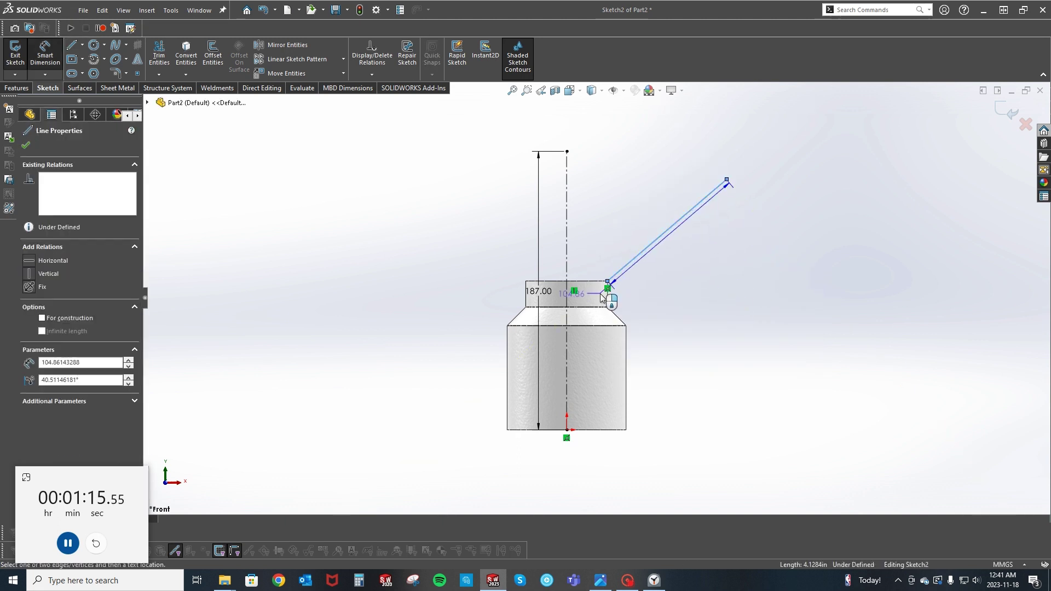
{"action": "left_click", "coordinate": [608, 283]}
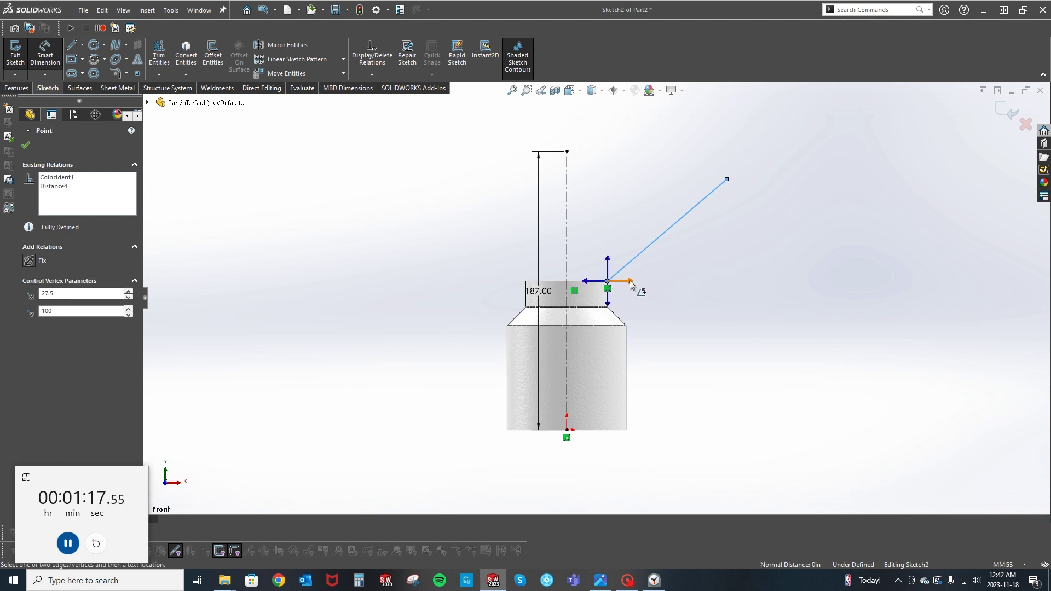
{"action": "left_click", "coordinate": [611, 285]}
{"action": "left_click", "coordinate": [723, 261]}
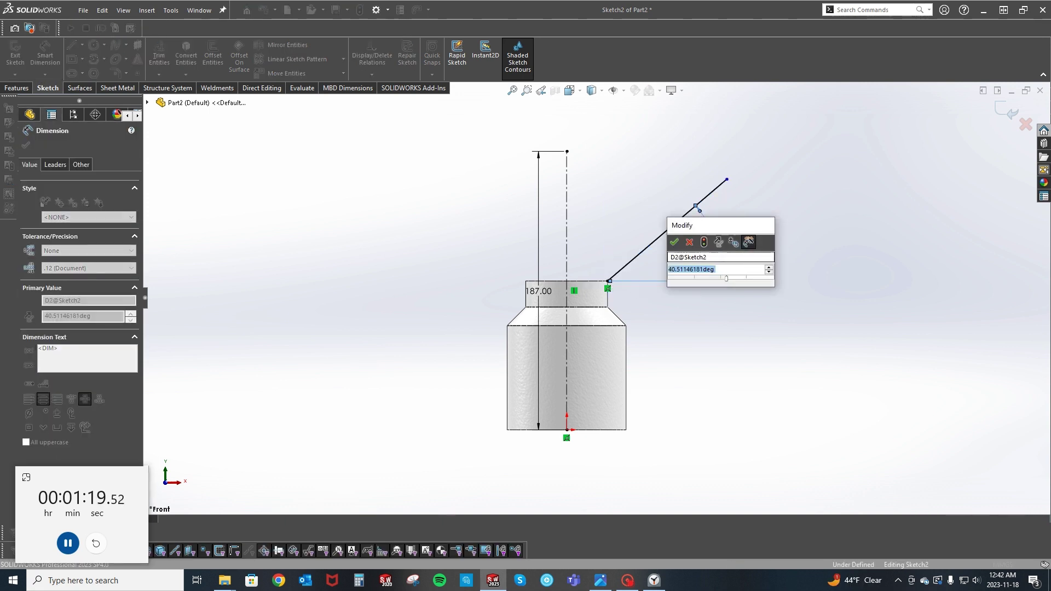
{"action": "type", "text": "30"}
{"action": "key", "text": "Return"}
{"action": "left_click", "coordinate": [787, 215]}
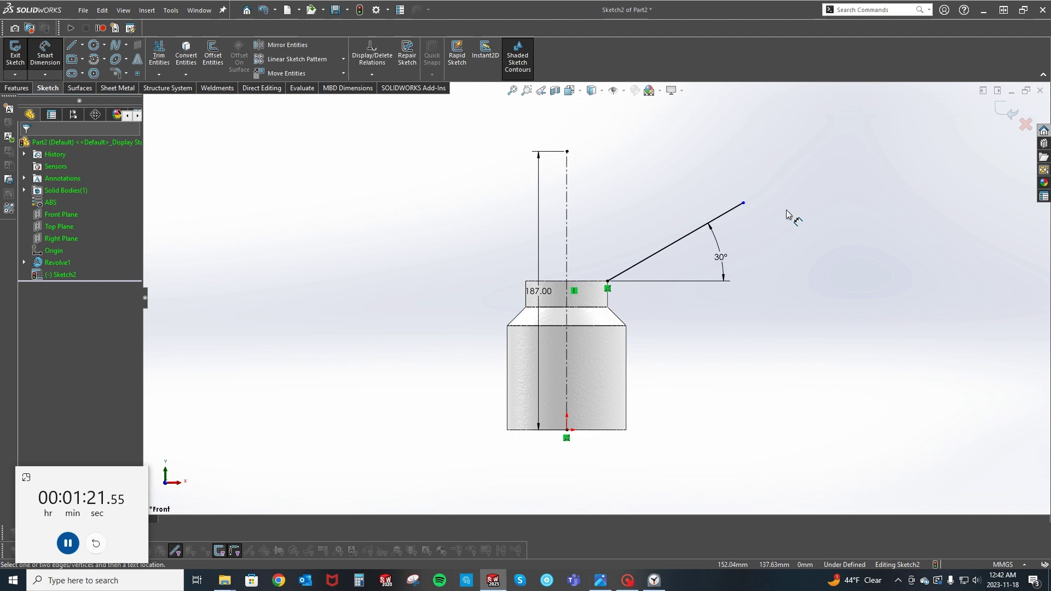
{"action": "left_click", "coordinate": [743, 206]}
{"action": "left_click", "coordinate": [568, 207]}
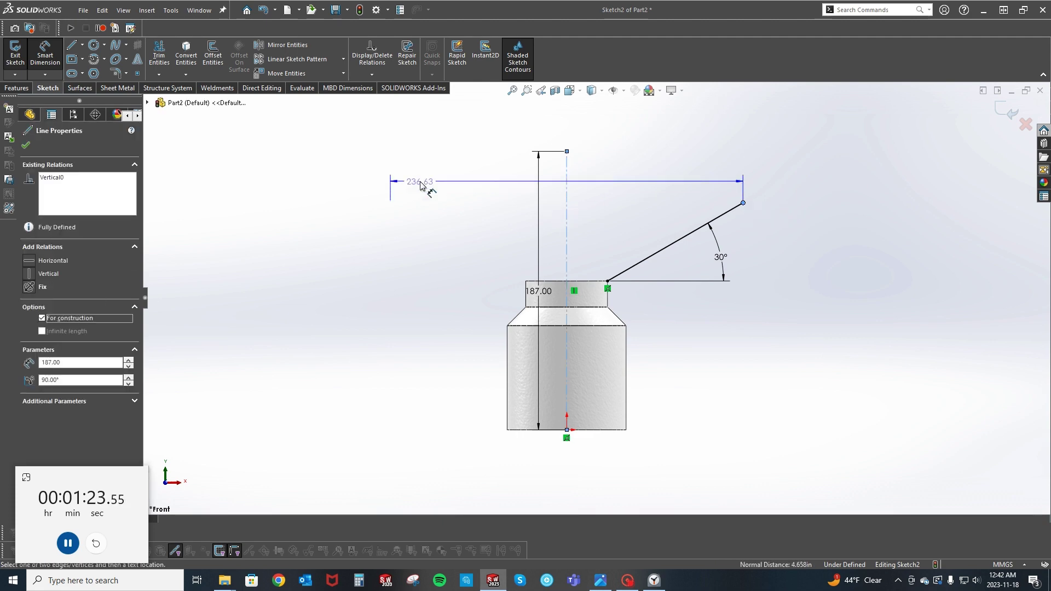
{"action": "left_click", "coordinate": [519, 123]}
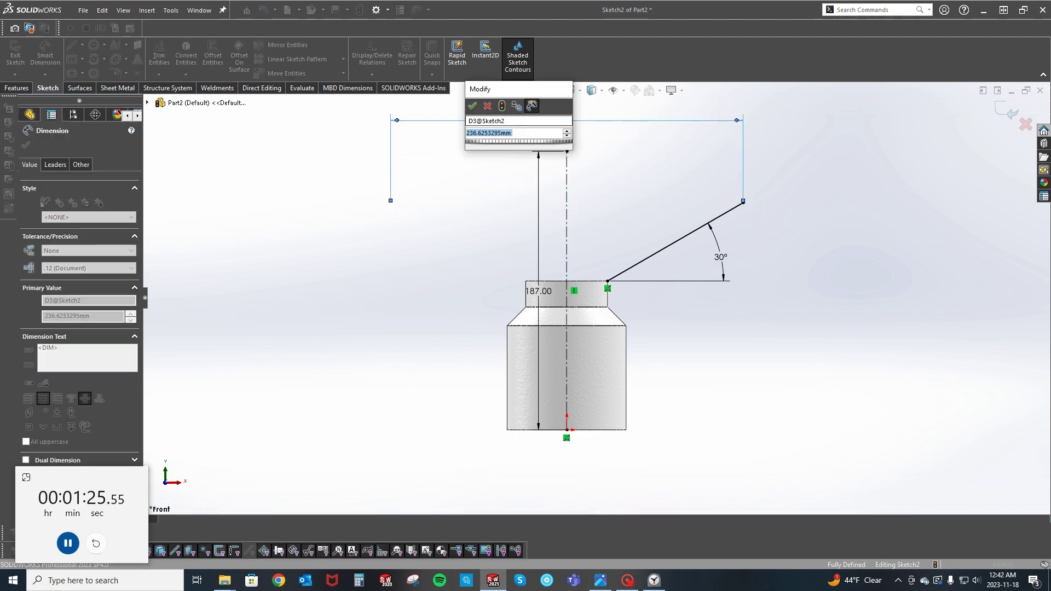
{"action": "type", "text": "200"}
{"action": "key", "text": "Return"}
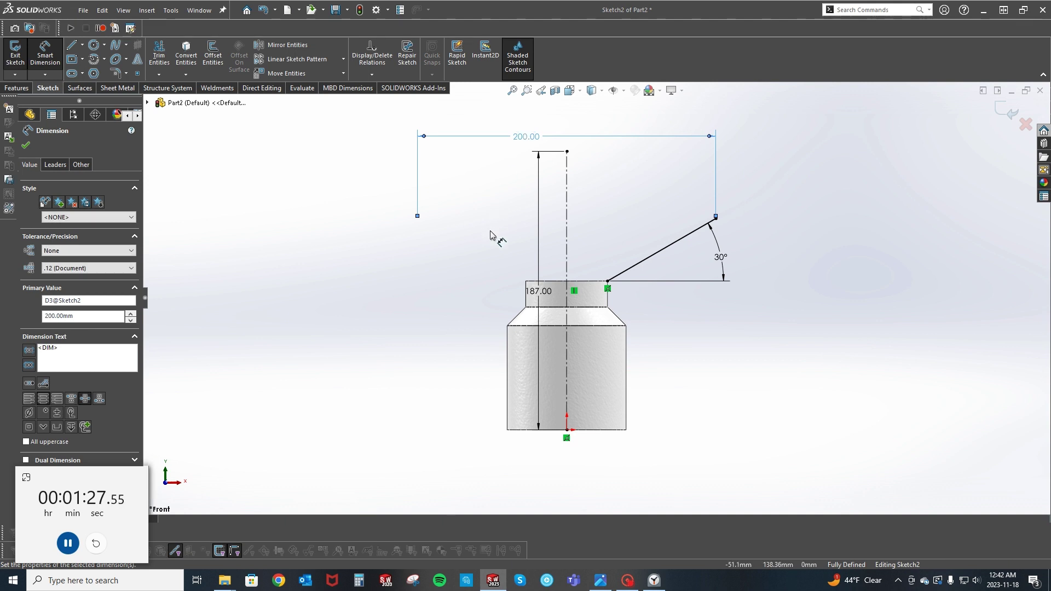
Mirror the sloped line about the centerline and exit the sketch.
{"action": "key", "text": "s"}
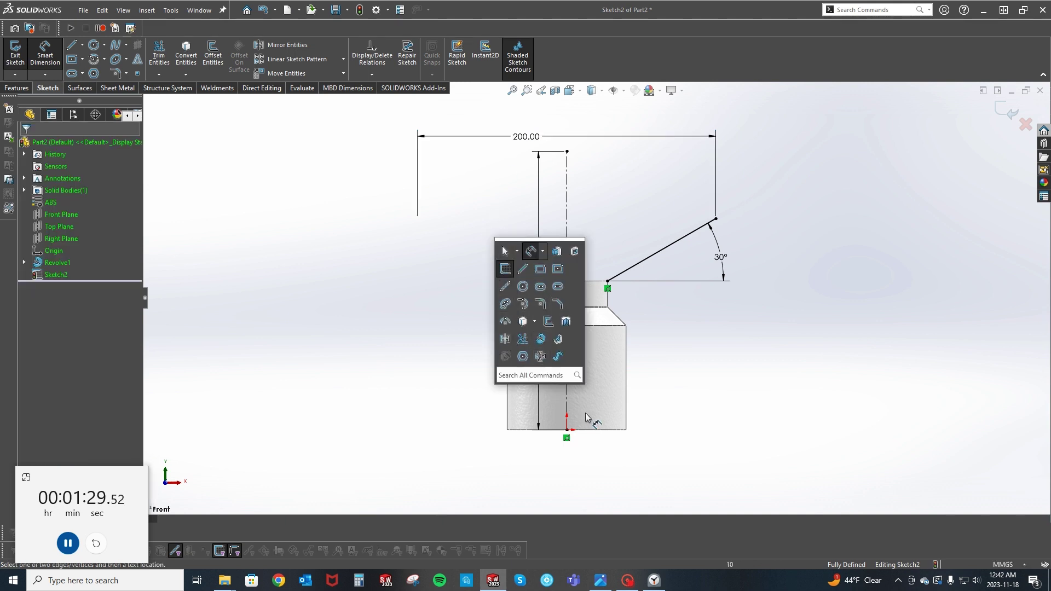
{"action": "left_click", "coordinate": [514, 355]}
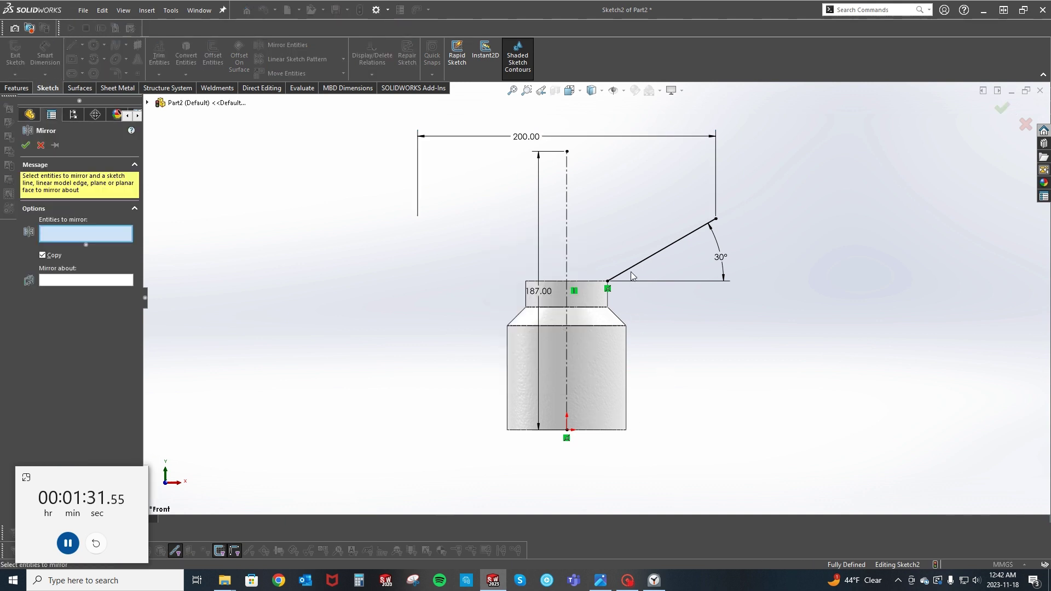
{"action": "left_click", "coordinate": [635, 266]}
{"action": "left_click", "coordinate": [567, 250]}
{"action": "key", "text": "Return"}
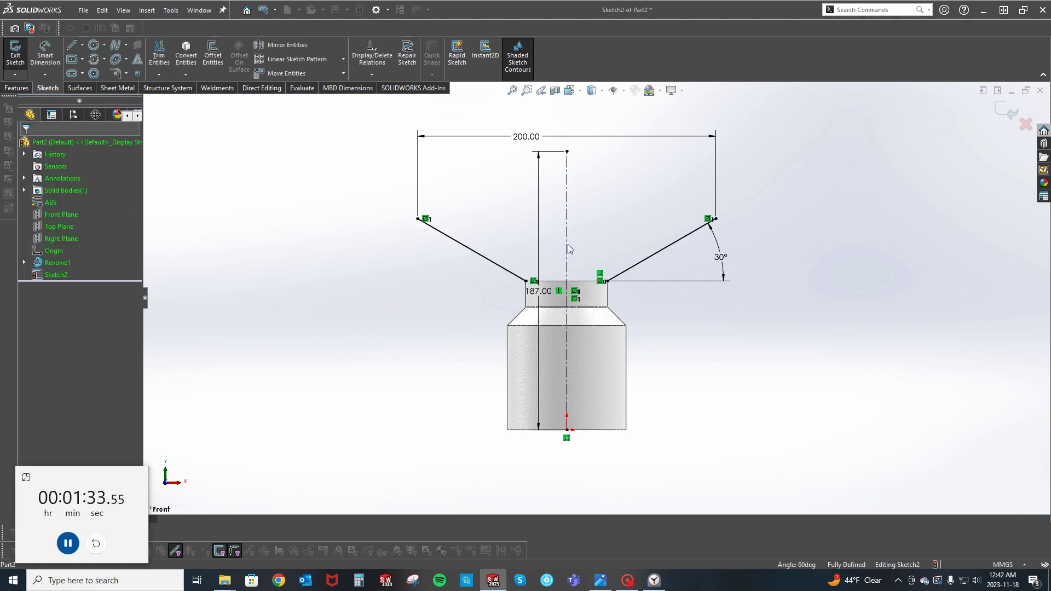
{"action": "left_click", "coordinate": [1006, 112]}
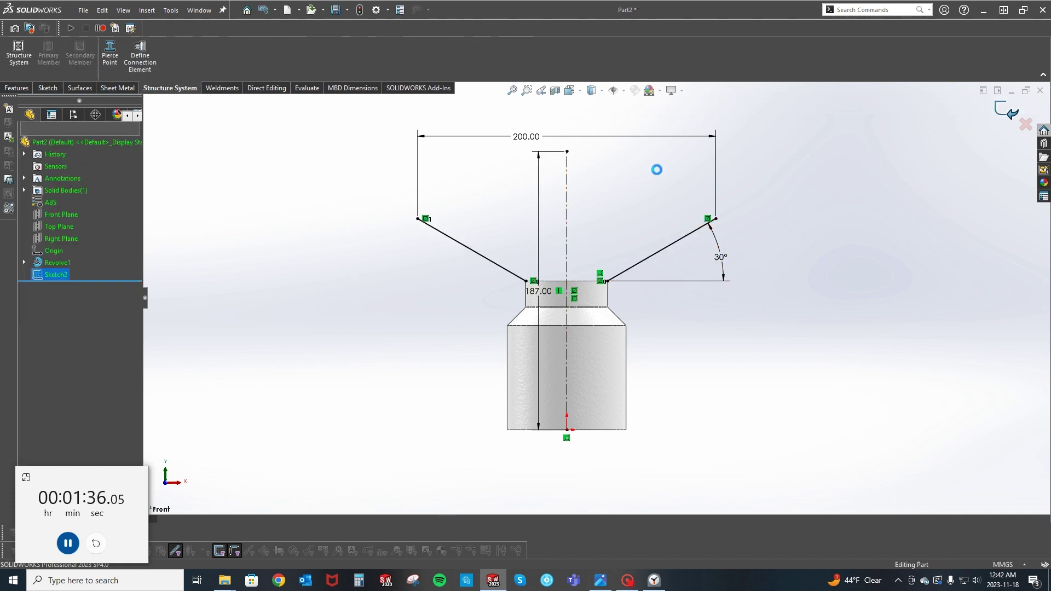
Create Plane1 parallel to the Top Plane through the sloped line's outer endpoint.
{"action": "left_click", "coordinate": [59, 227]}
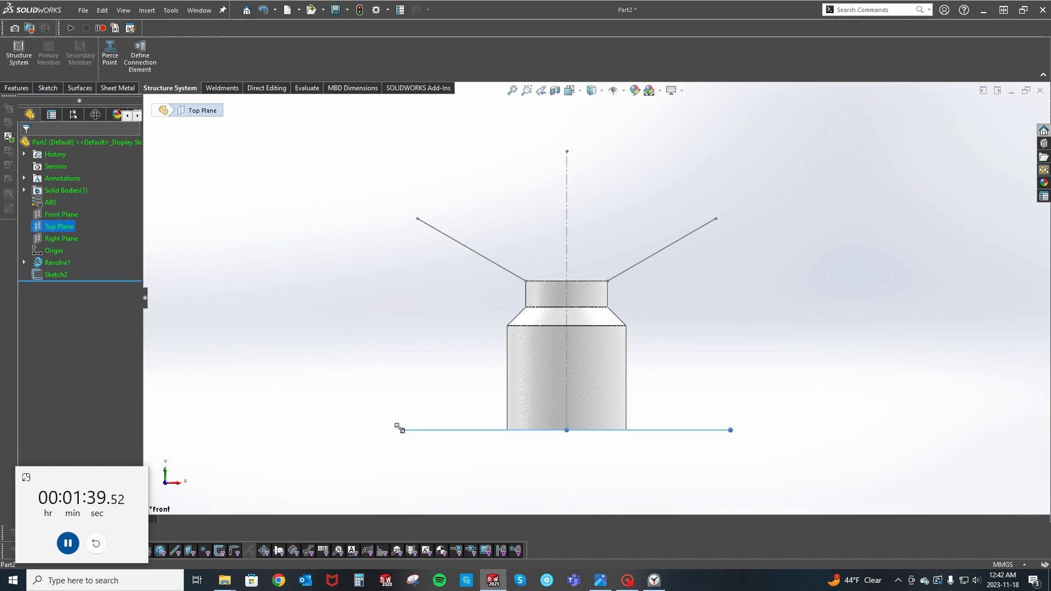
{"action": "left_click_drag", "start_coordinate": [399, 428], "coordinate": [399, 256], "text": "ctrl"}
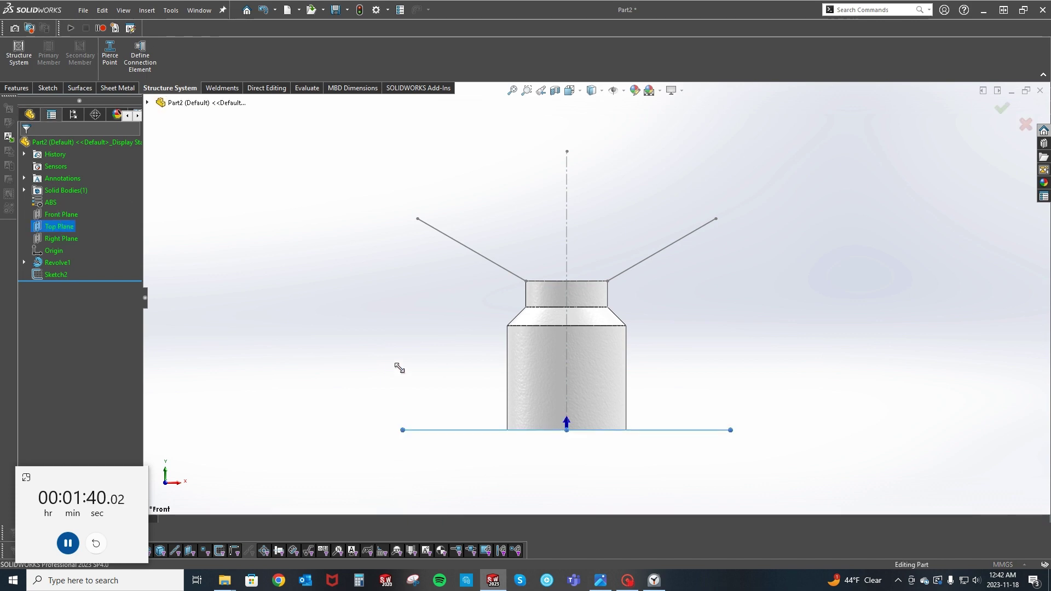
{"action": "left_click", "coordinate": [416, 219]}
{"action": "key", "text": "Return"}
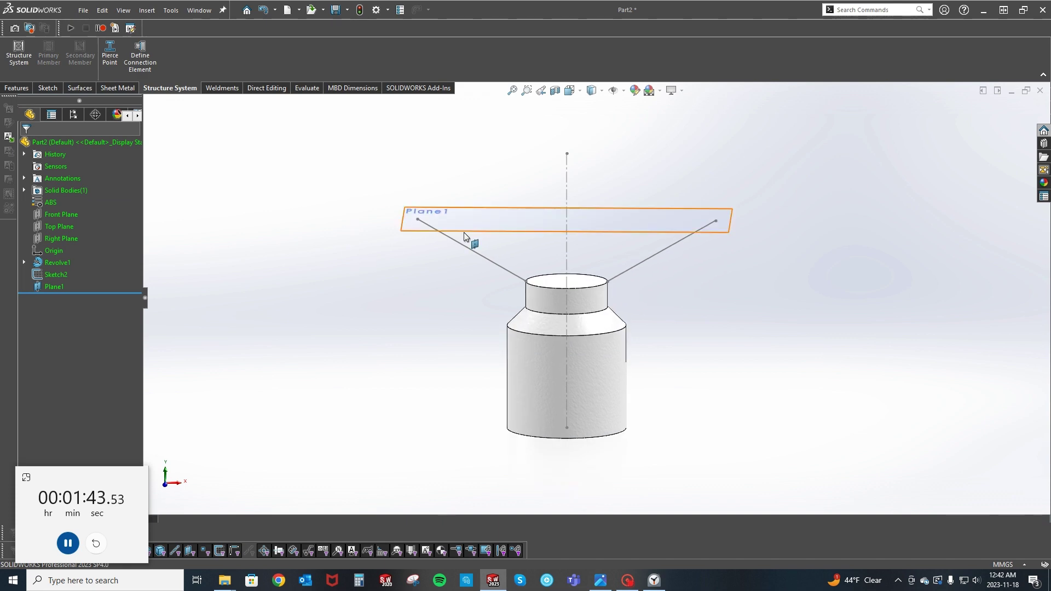
{"action": "left_click", "coordinate": [497, 219]}
{"action": "right_click", "coordinate": [497, 219]}
Sketch a straight slot starting at the origin on Plane1.
{"action": "left_click", "coordinate": [525, 191]}
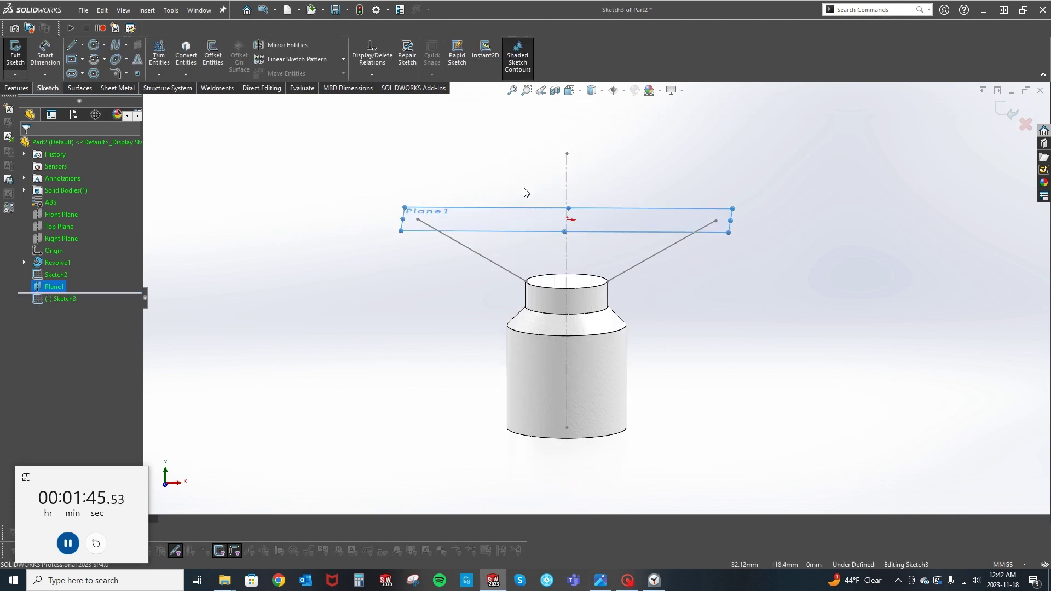
{"action": "key", "text": "s"}
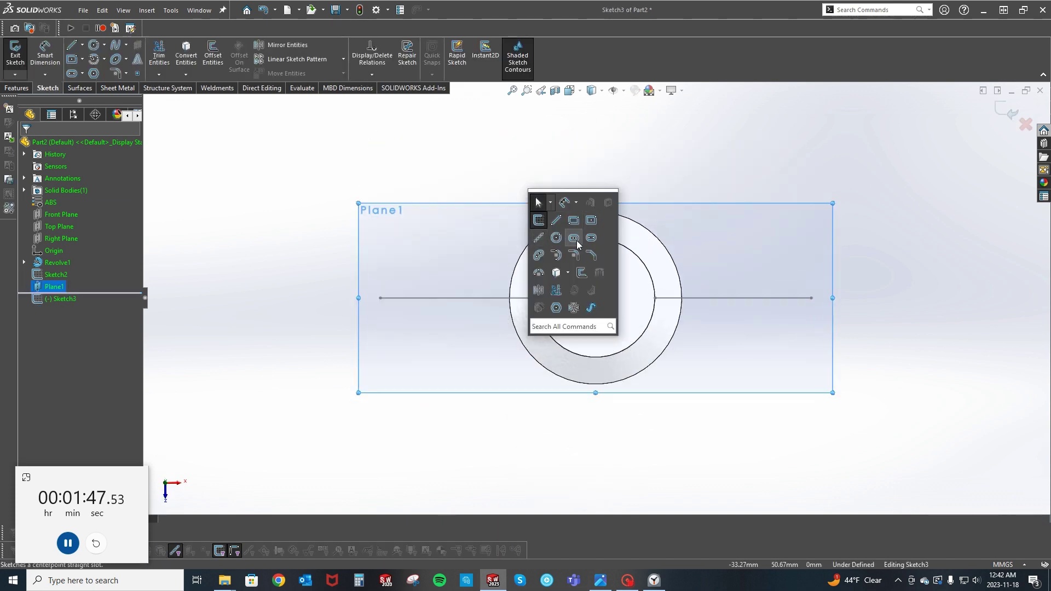
{"action": "left_click", "coordinate": [574, 238]}
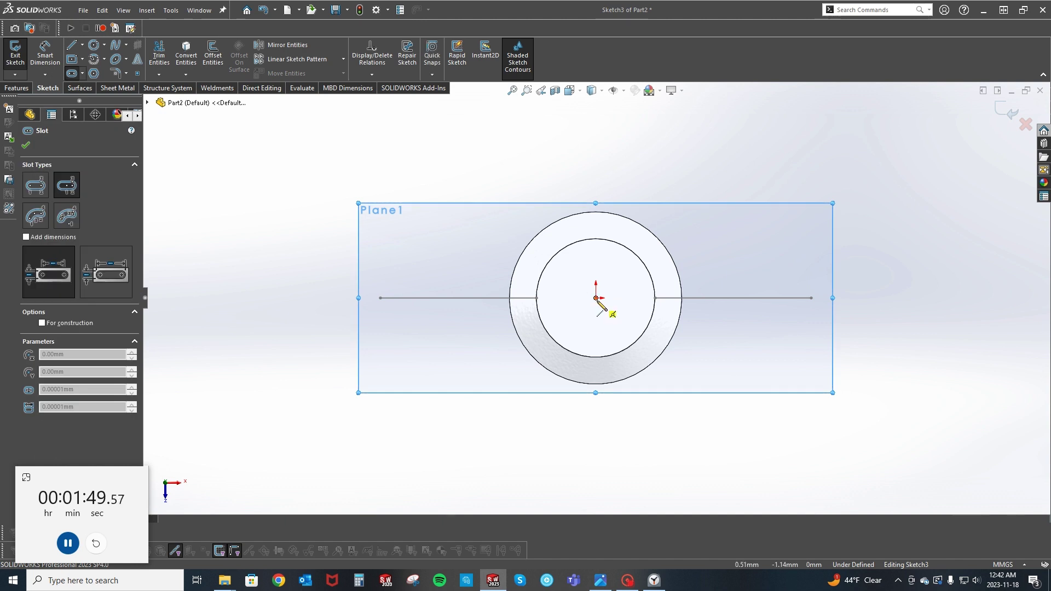
{"action": "left_click", "coordinate": [596, 297]}
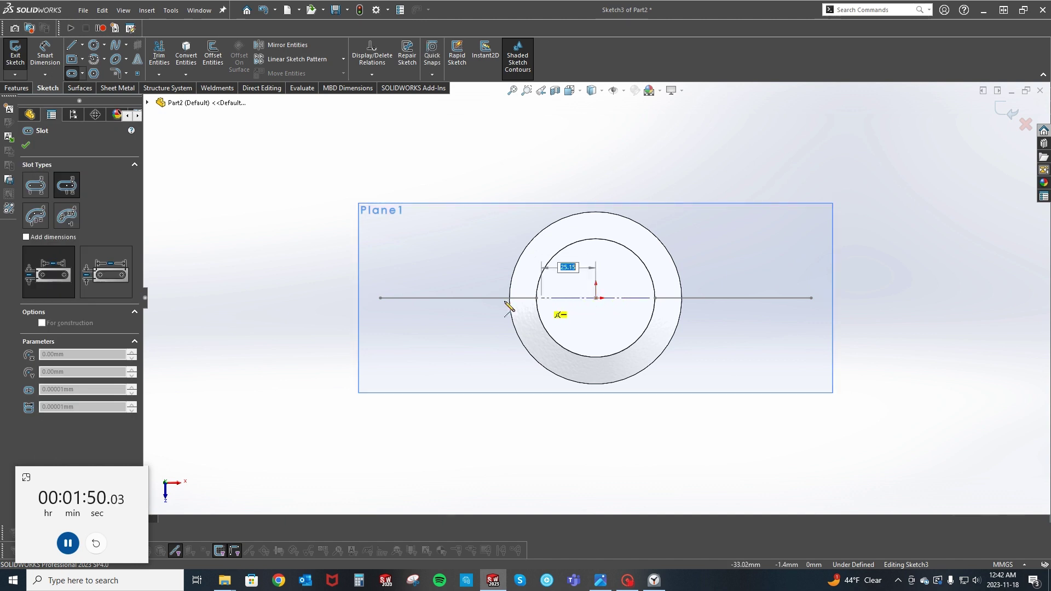
{"action": "left_click", "coordinate": [427, 302]}
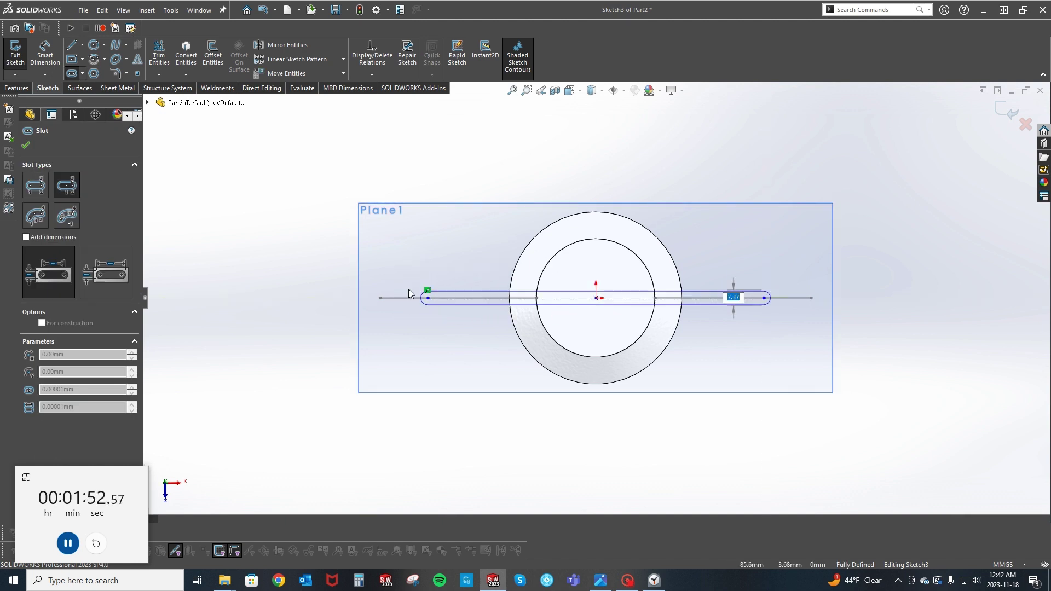
{"action": "left_click", "coordinate": [372, 261]}
{"action": "key", "text": "Escape"}
{"action": "middle_click_drag", "start_coordinate": [287, 358], "coordinate": [309, 257]}
{"action": "scroll", "coordinate": [471, 294], "scroll_direction": "down", "scroll_amount": 4}
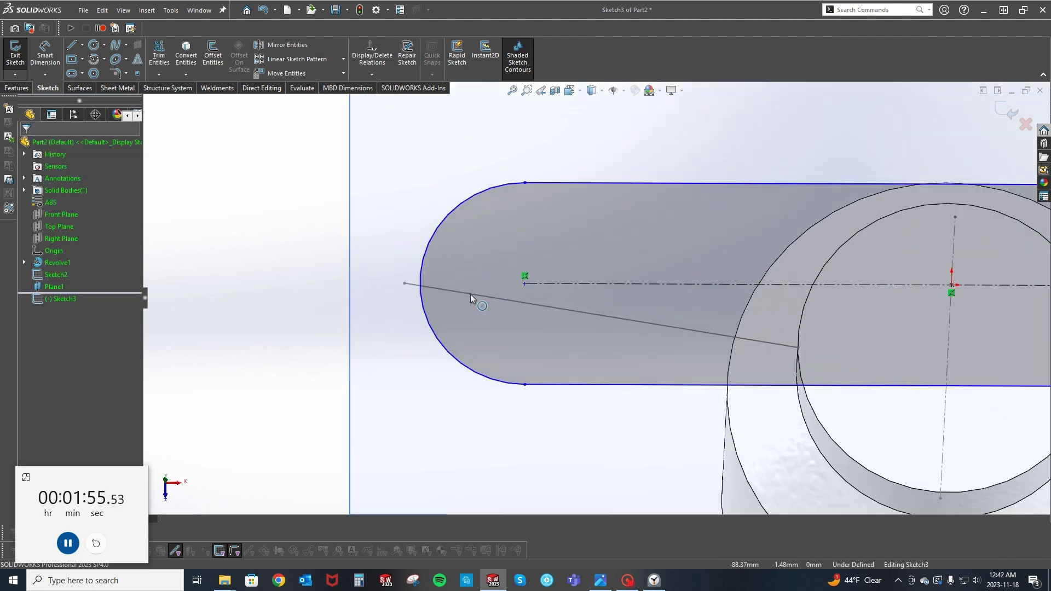
{"action": "scroll", "coordinate": [471, 295], "scroll_direction": "down", "scroll_amount": 2}
Make the slot end coincident with the angled line's end and dimension the end arc R35.
{"action": "left_click", "coordinate": [405, 277]}
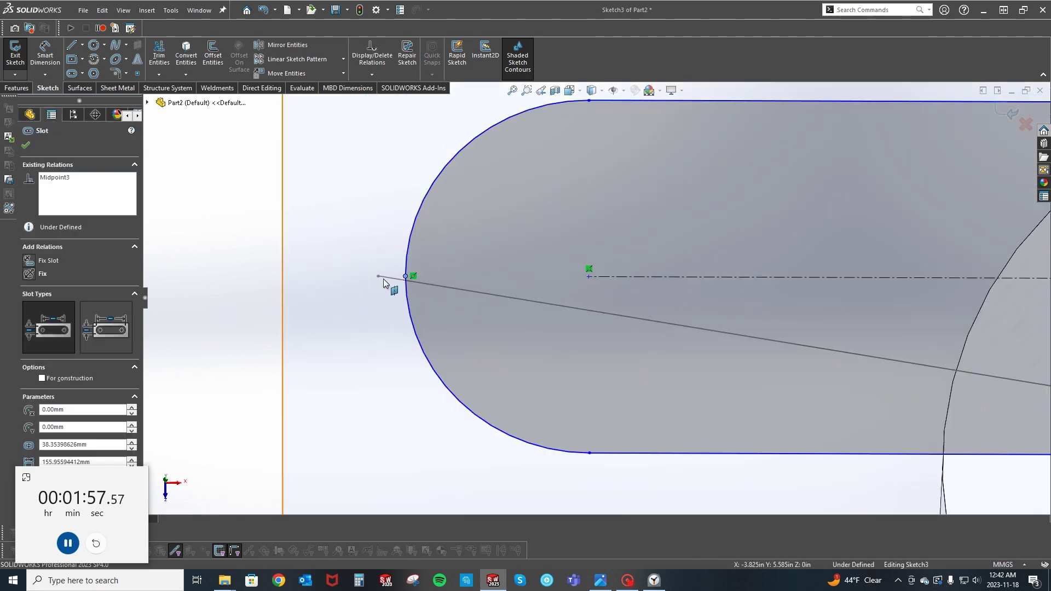
{"action": "left_click", "coordinate": [378, 277], "text": "ctrl"}
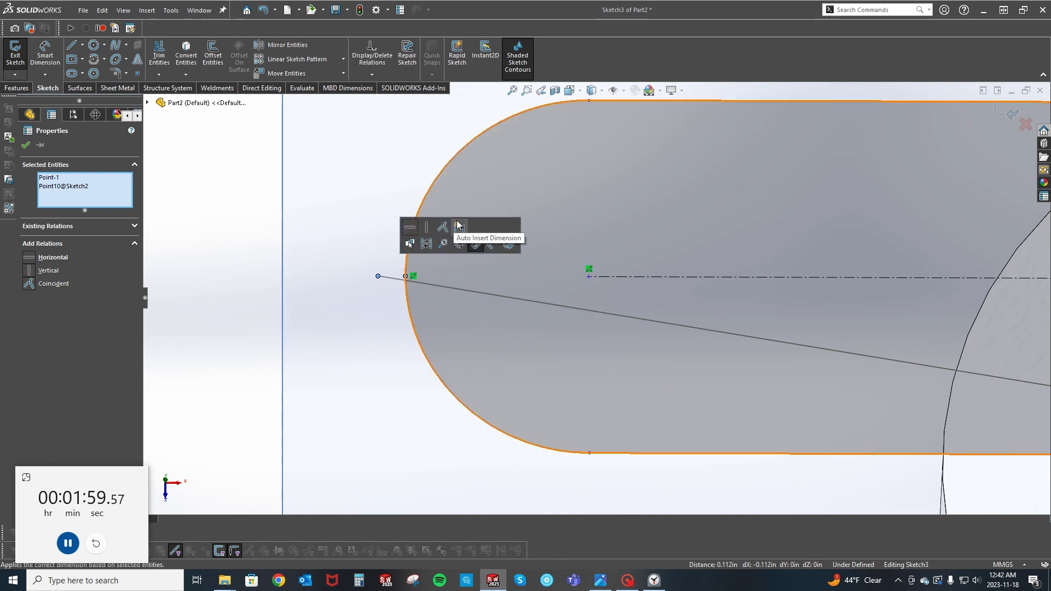
{"action": "left_click", "coordinate": [445, 234]}
{"action": "scroll", "coordinate": [302, 293], "scroll_direction": "up", "scroll_amount": 2}
{"action": "key", "text": "Escape"}
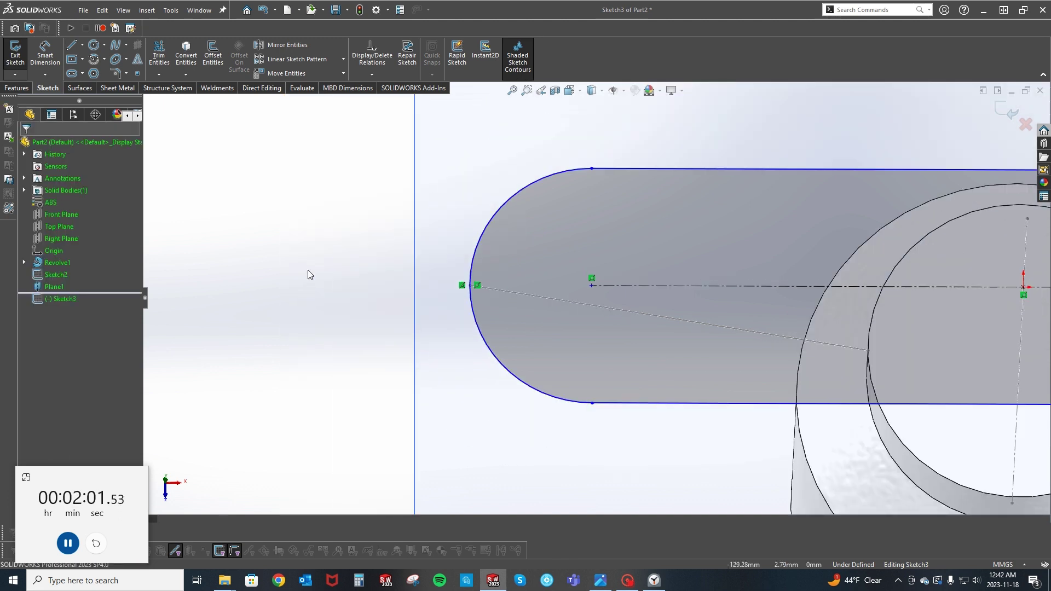
{"action": "left_click", "coordinate": [482, 246]}
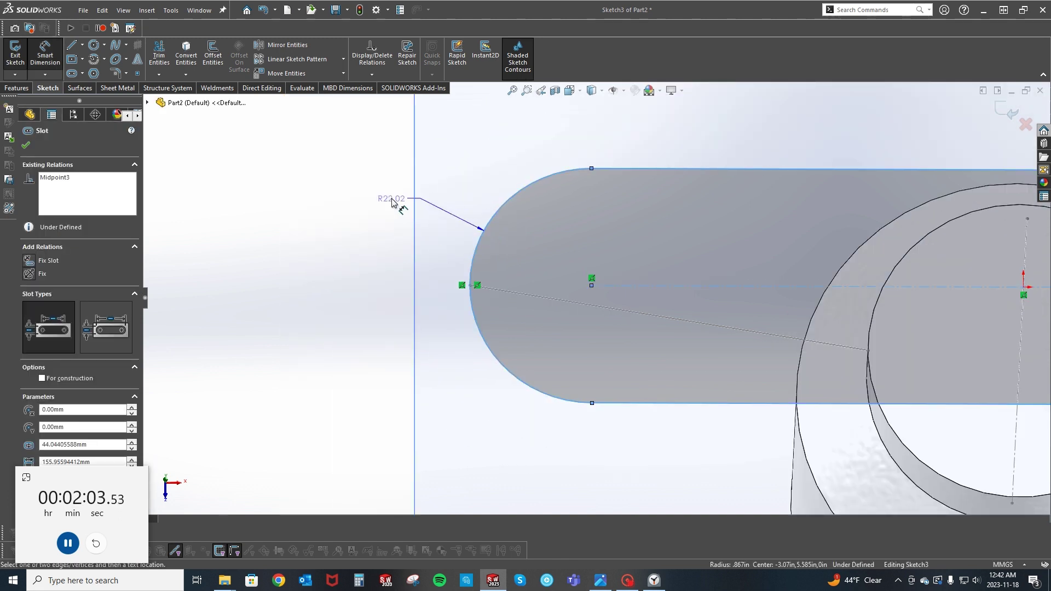
{"action": "left_click", "coordinate": [376, 182]}
{"action": "type", "text": "3"}
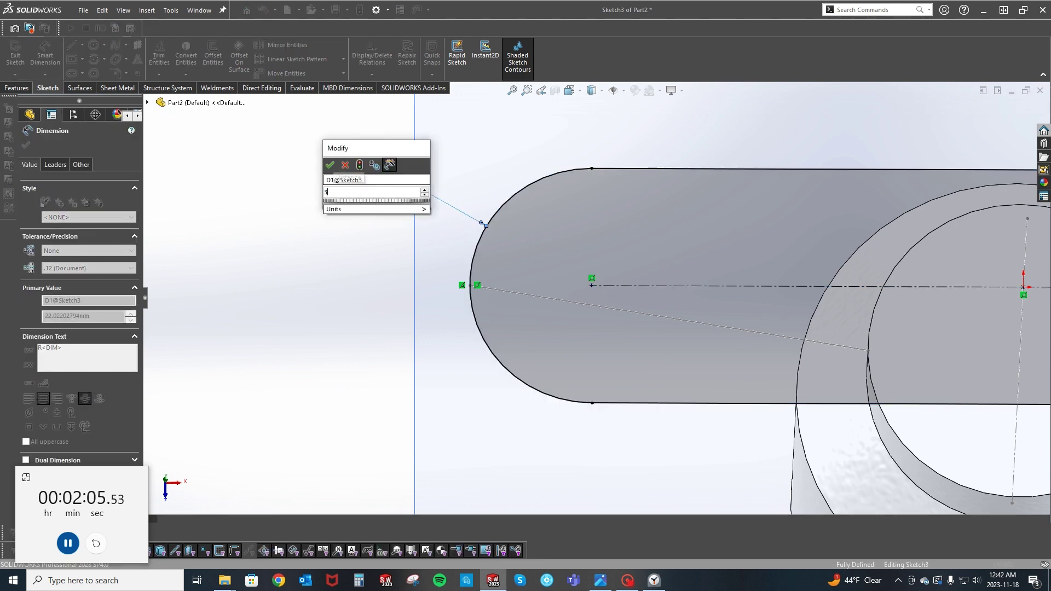
{"action": "key", "text": "Return"}
{"action": "key", "text": "Escape"}
{"action": "scroll", "coordinate": [361, 312], "scroll_direction": "up", "scroll_amount": 2}
{"action": "scroll", "coordinate": [373, 308], "scroll_direction": "up", "scroll_amount": 2}
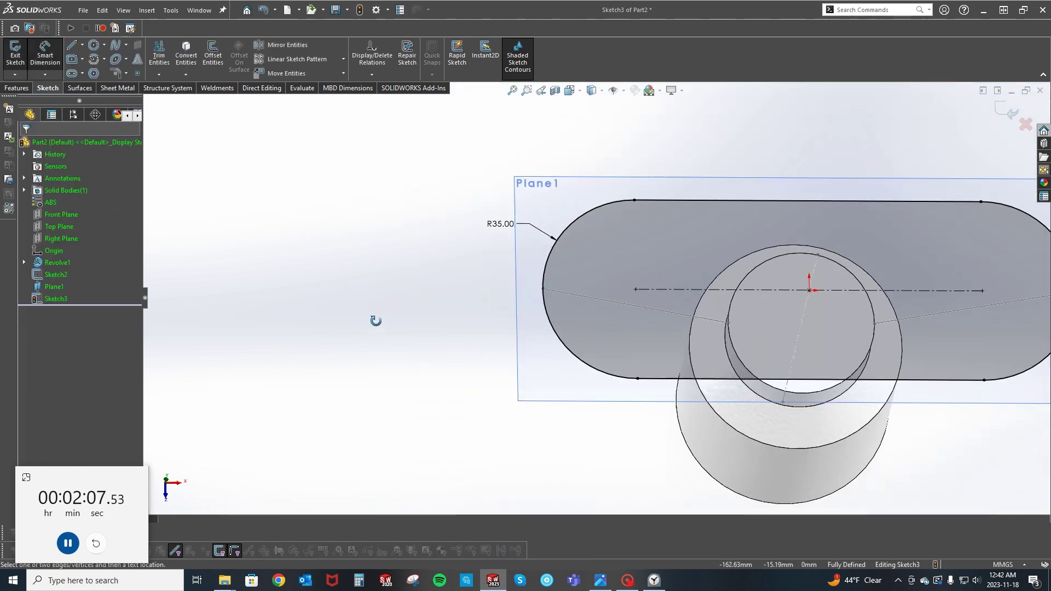
{"action": "scroll", "coordinate": [371, 277], "scroll_direction": "up", "scroll_amount": 1}
Exit the slot sketch and hide Plane1.
{"action": "left_click", "coordinate": [1008, 113]}
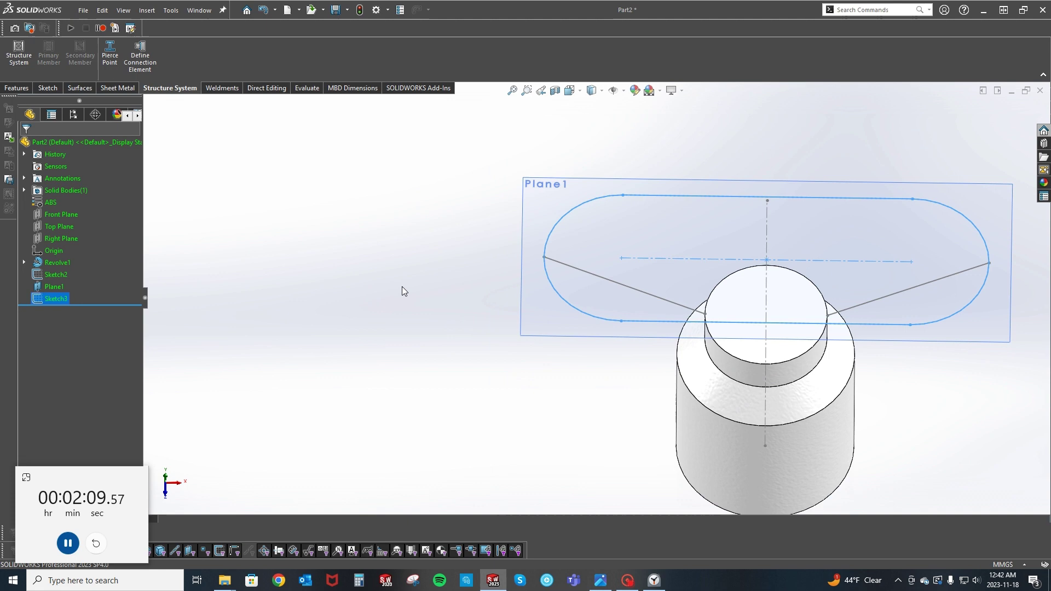
{"action": "right_click", "coordinate": [552, 321]}
{"action": "left_click", "coordinate": [596, 283]}
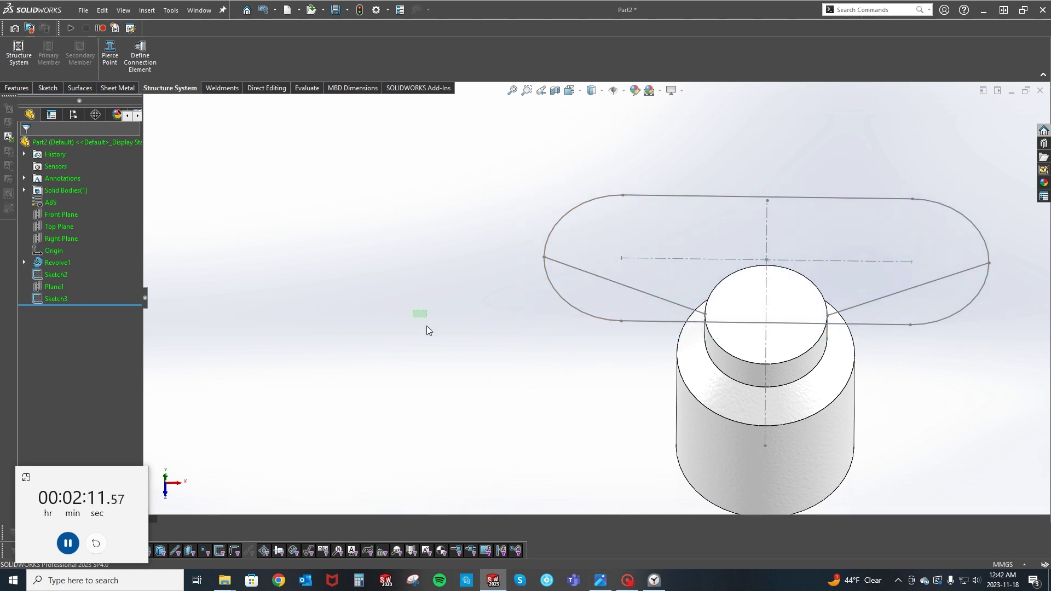
{"action": "scroll", "coordinate": [695, 377], "scroll_direction": "down", "scroll_amount": 2}
{"action": "scroll", "coordinate": [696, 372], "scroll_direction": "down", "scroll_amount": 2}
Add Sketch4 with the converted top circle on the cylinder's top face, then start Boundary Boss/Base.
{"action": "right_click", "coordinate": [684, 250]}
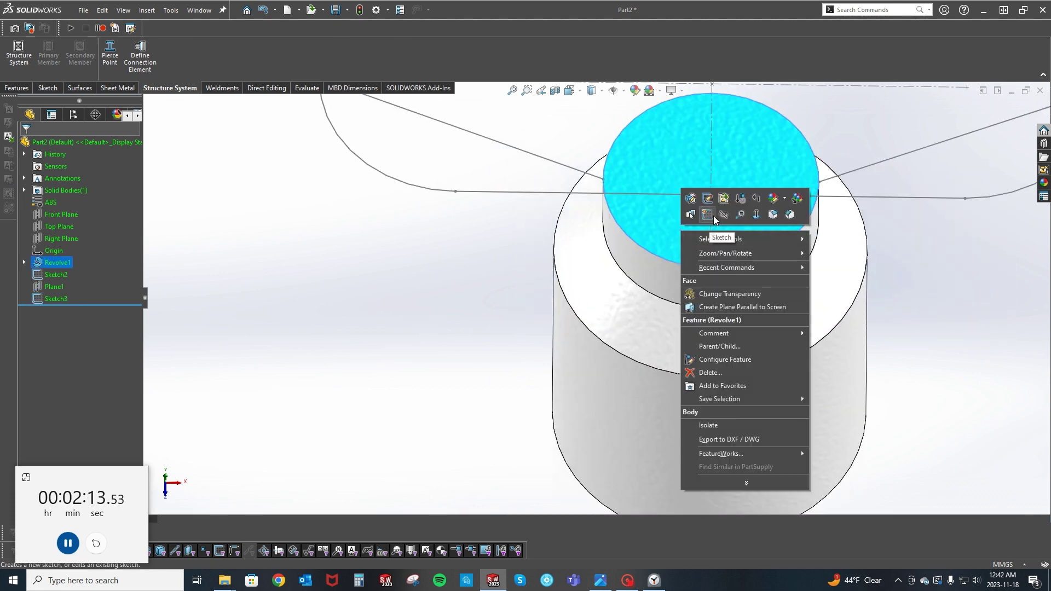
{"action": "left_click", "coordinate": [707, 214]}
{"action": "key", "text": "s"}
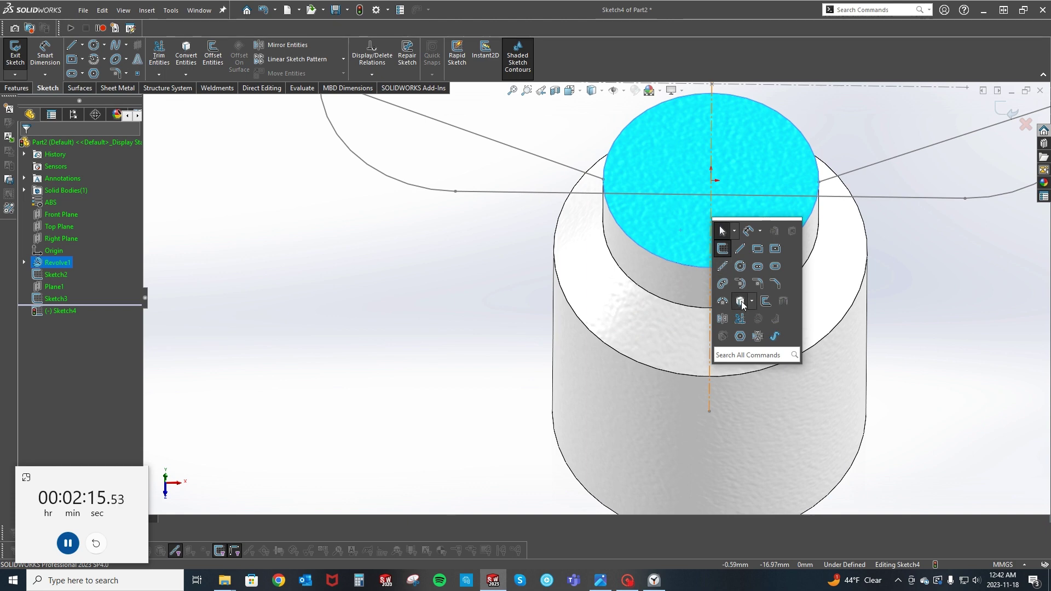
{"action": "scroll", "coordinate": [595, 308], "scroll_direction": "up", "scroll_amount": 3}
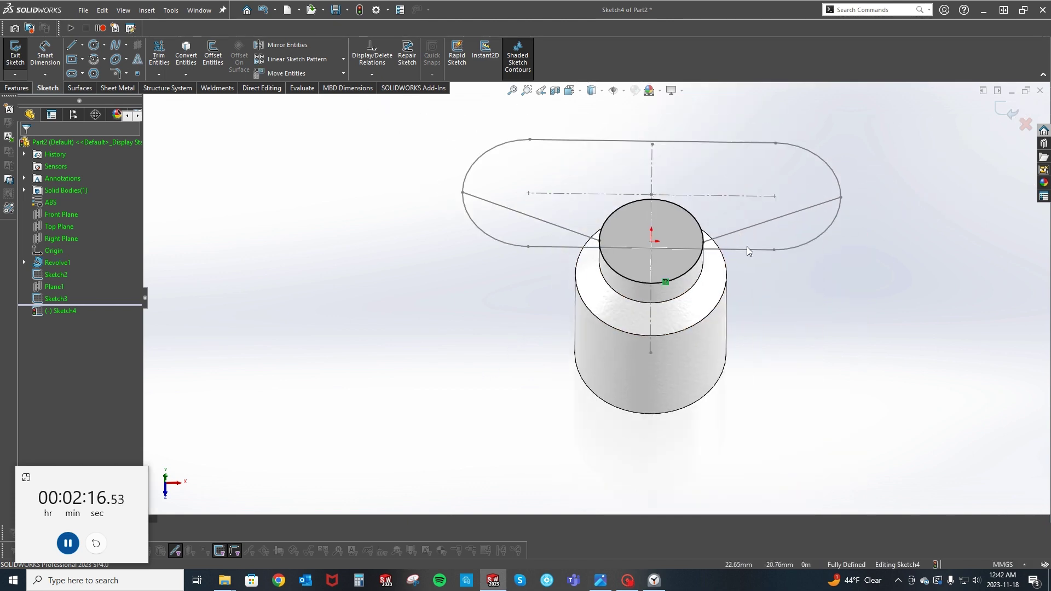
{"action": "left_click", "coordinate": [1004, 112]}
{"action": "middle_click_drag", "start_coordinate": [816, 312], "coordinate": [741, 293]}
{"action": "scroll", "coordinate": [741, 293], "scroll_direction": "up", "scroll_amount": 3}
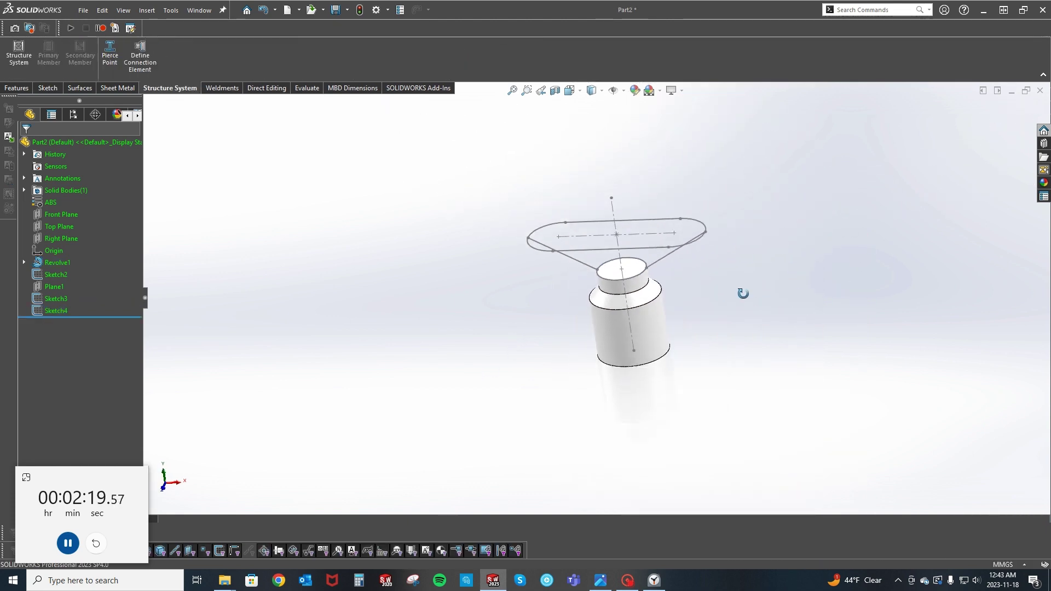
{"action": "mouse_move", "coordinate": [817, 278]}
{"action": "middle_mouse_down"}
{"action": "mouse_move", "coordinate": [778, 295]}
{"action": "mouse_move", "coordinate": [746, 289]}
{"action": "middle_mouse_up"}
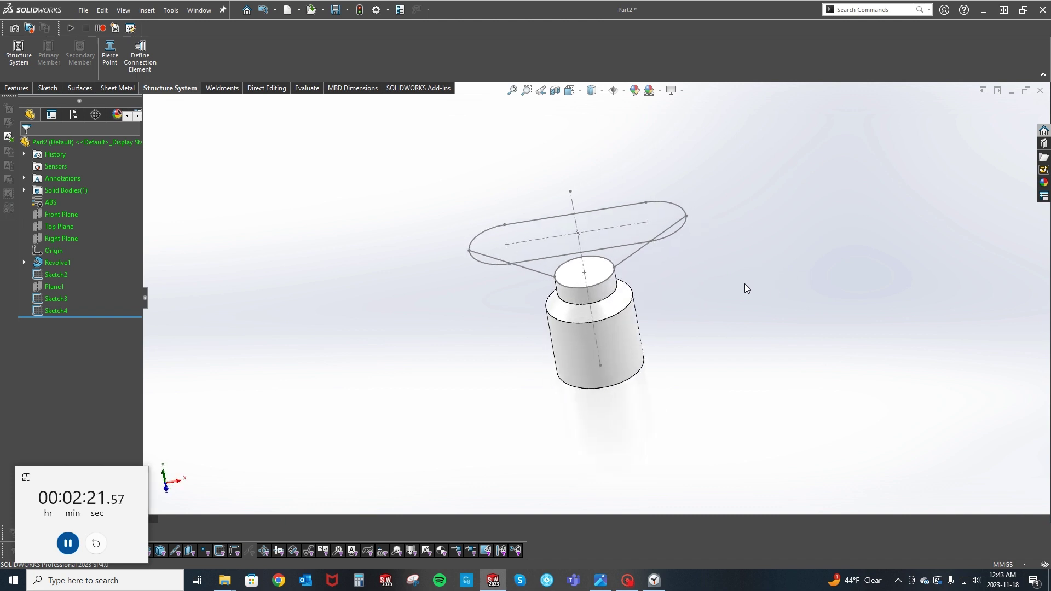
{"action": "left_click", "coordinate": [16, 88]}
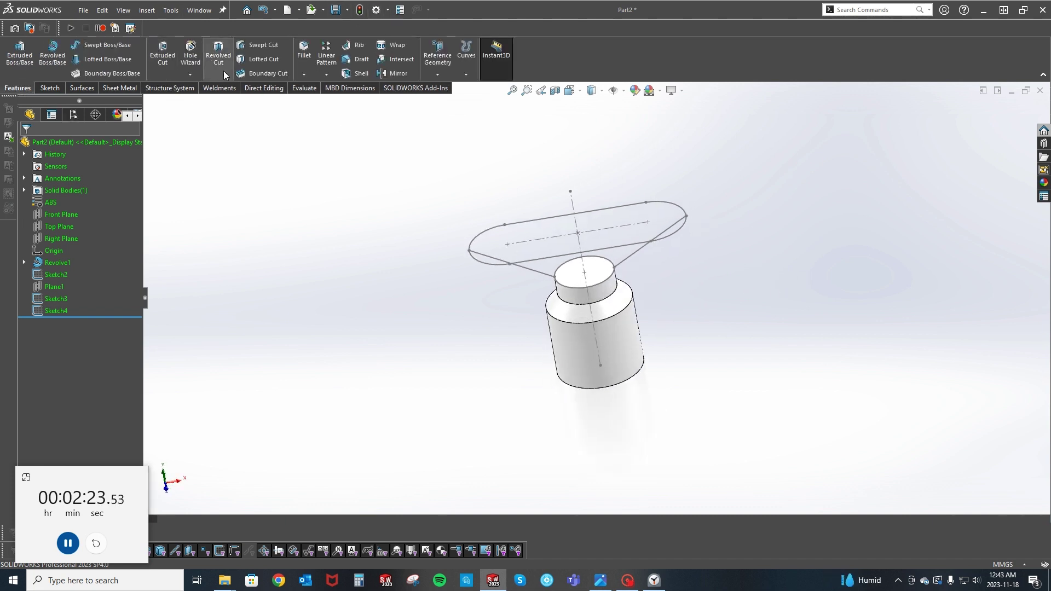
{"action": "left_click", "coordinate": [130, 74]}
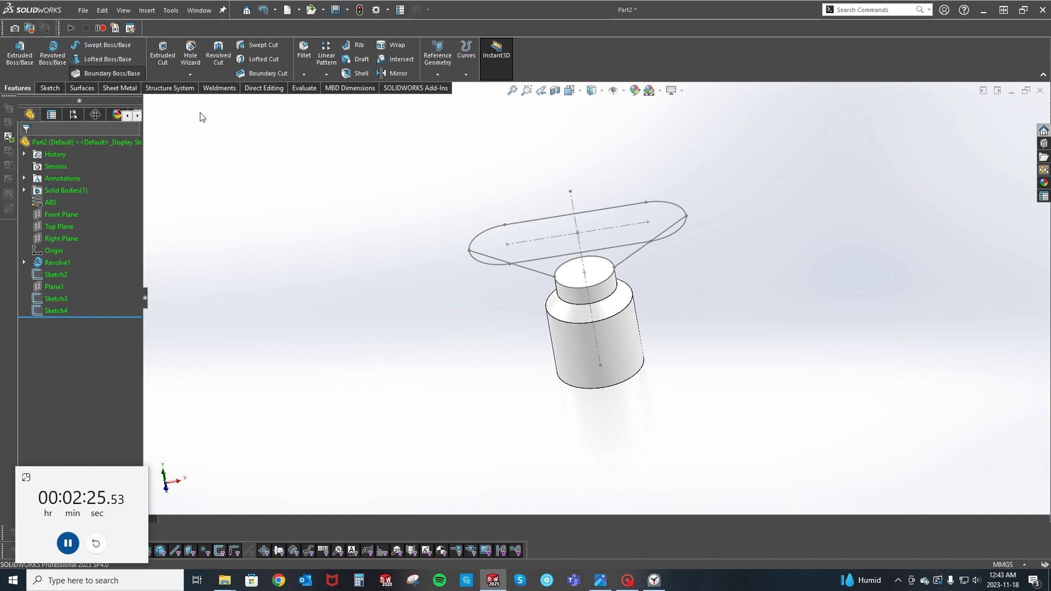
Set the top circular edge and the slot outline as untwisted boundary profiles.
{"action": "right_click", "coordinate": [317, 244]}
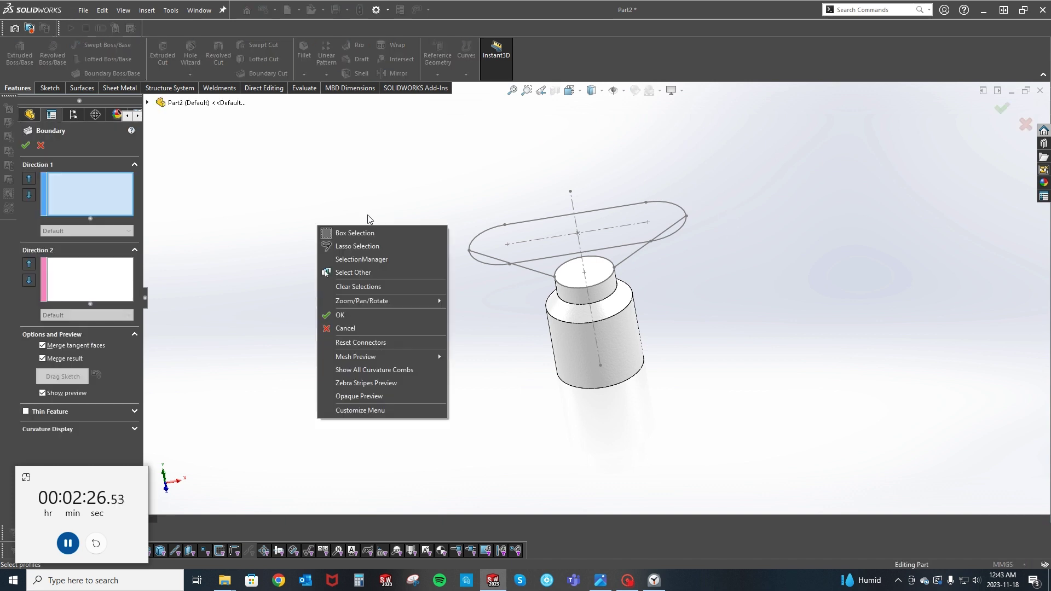
{"action": "left_click", "coordinate": [361, 262]}
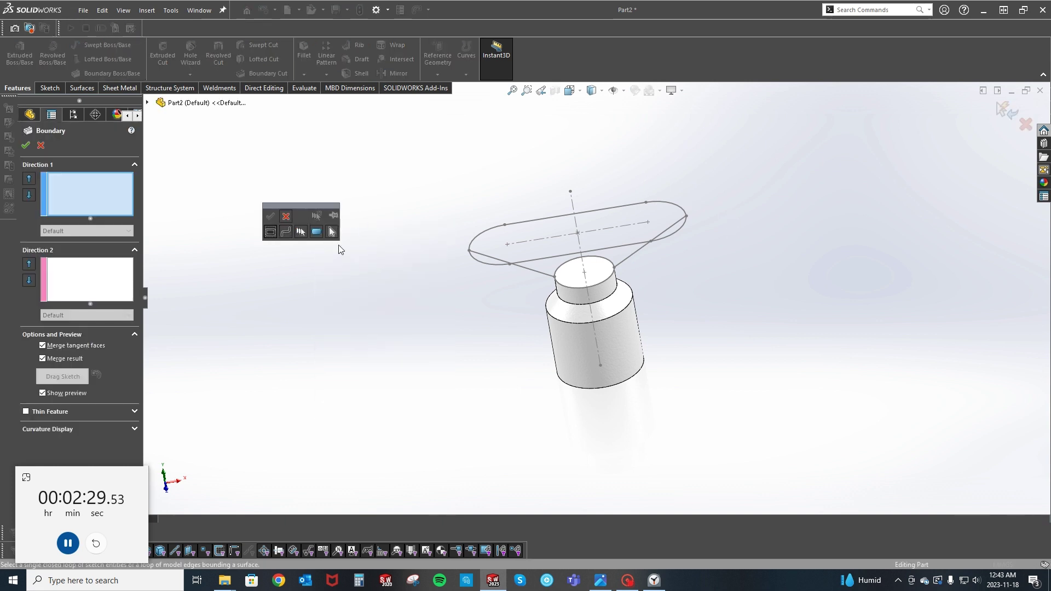
{"action": "scroll", "coordinate": [683, 286], "scroll_direction": "down", "scroll_amount": 2}
{"action": "scroll", "coordinate": [616, 279], "scroll_direction": "down", "scroll_amount": 2}
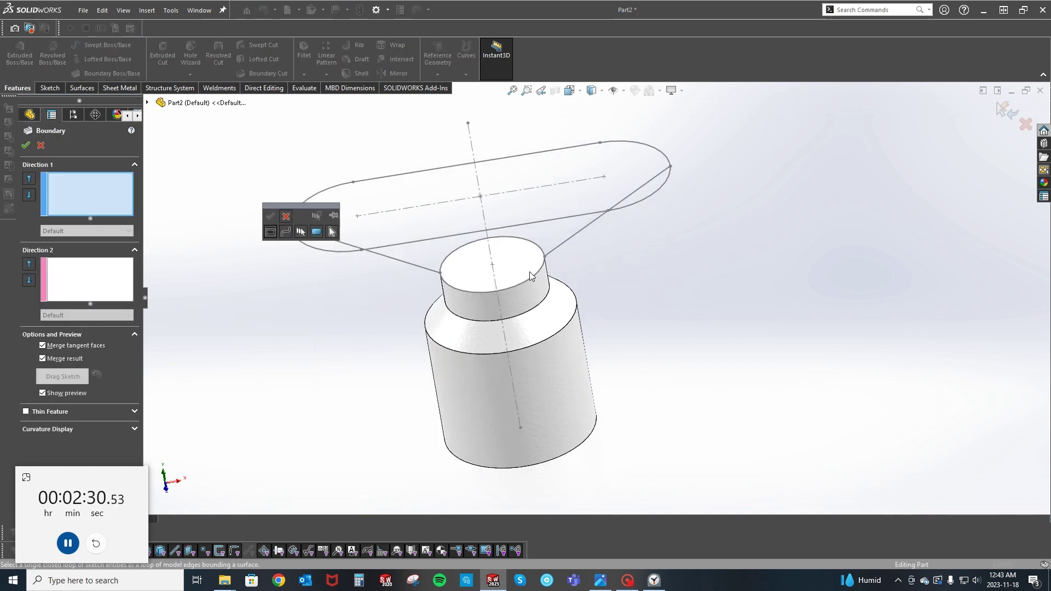
{"action": "left_click", "coordinate": [498, 291]}
{"action": "right_click", "coordinate": [498, 292]}
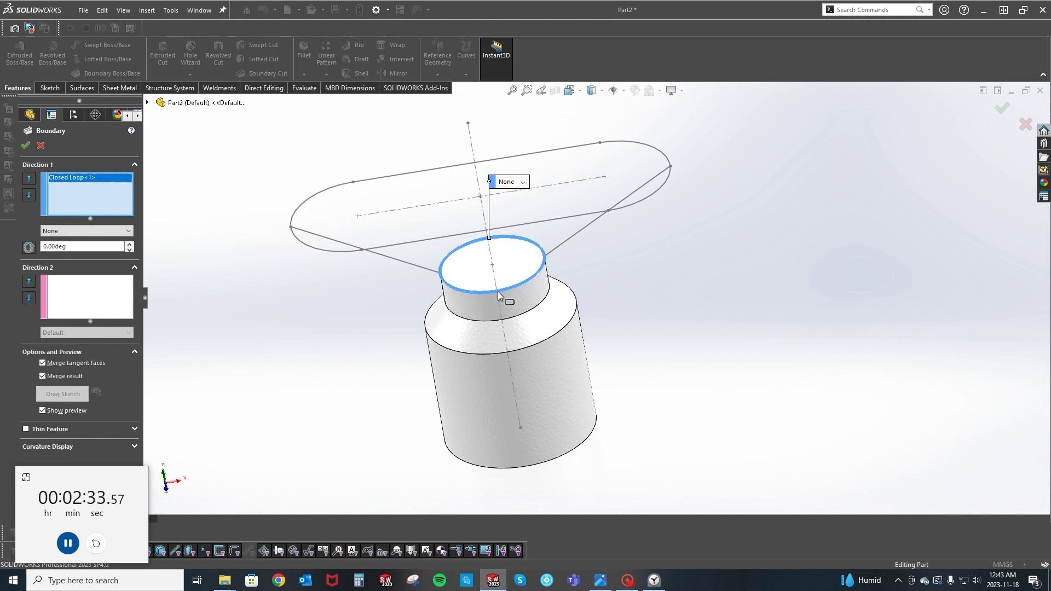
{"action": "right_click", "coordinate": [635, 274]}
{"action": "left_click", "coordinate": [657, 312]}
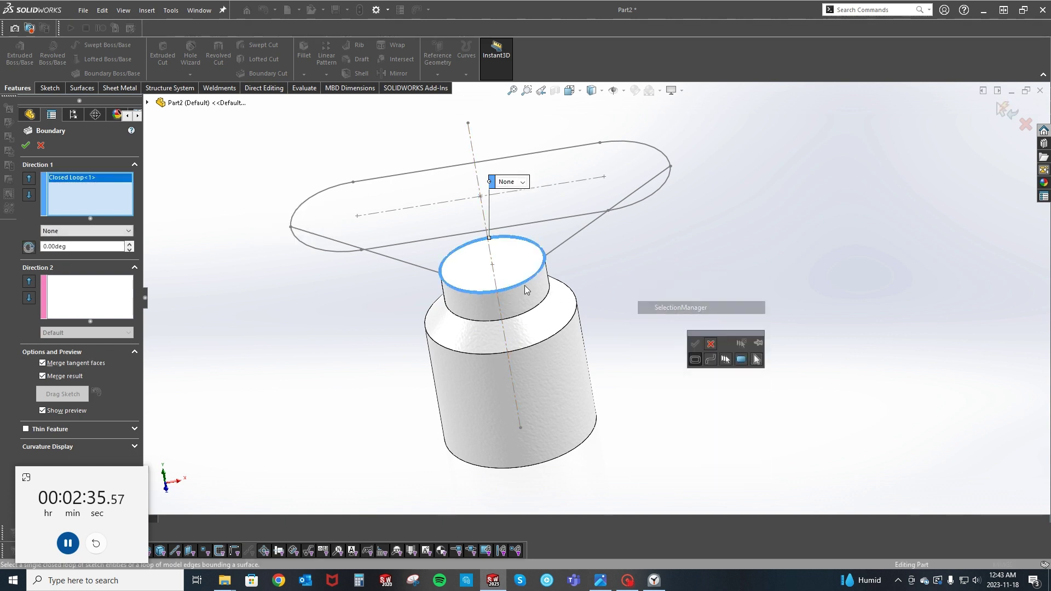
{"action": "left_click", "coordinate": [487, 234]}
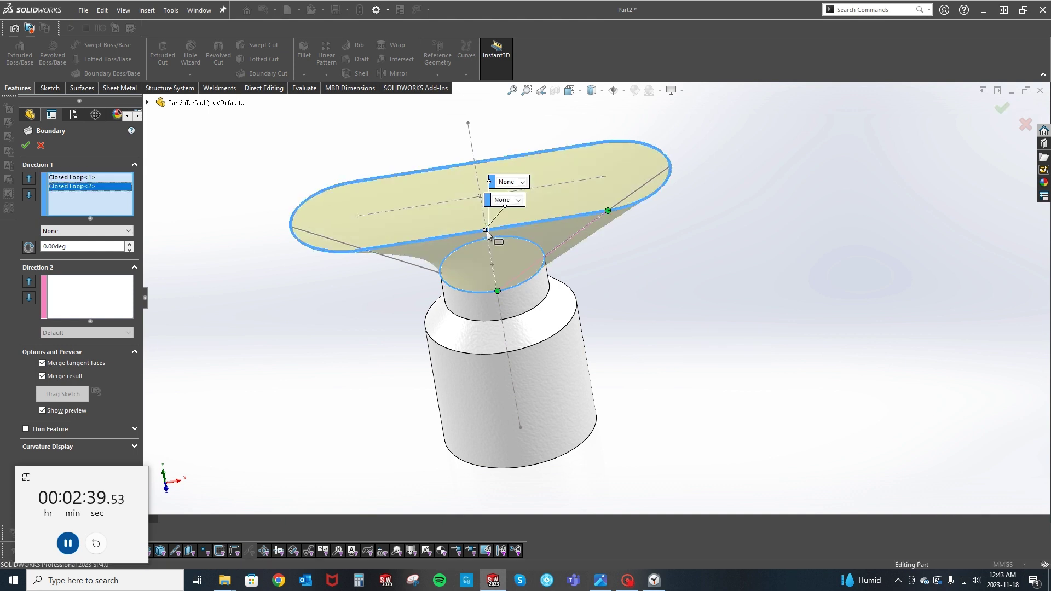
{"action": "left_click_drag", "start_coordinate": [604, 215], "coordinate": [540, 224]}
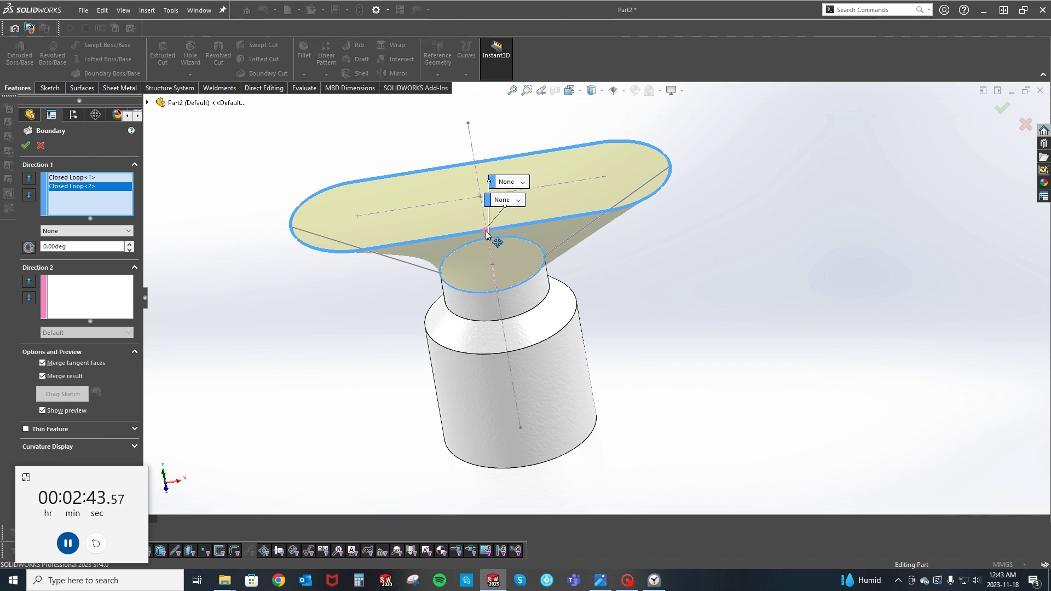
Add both sloped lines as guide curves and build Boundary1, showing its sketches.
{"action": "left_click", "coordinate": [79, 284]}
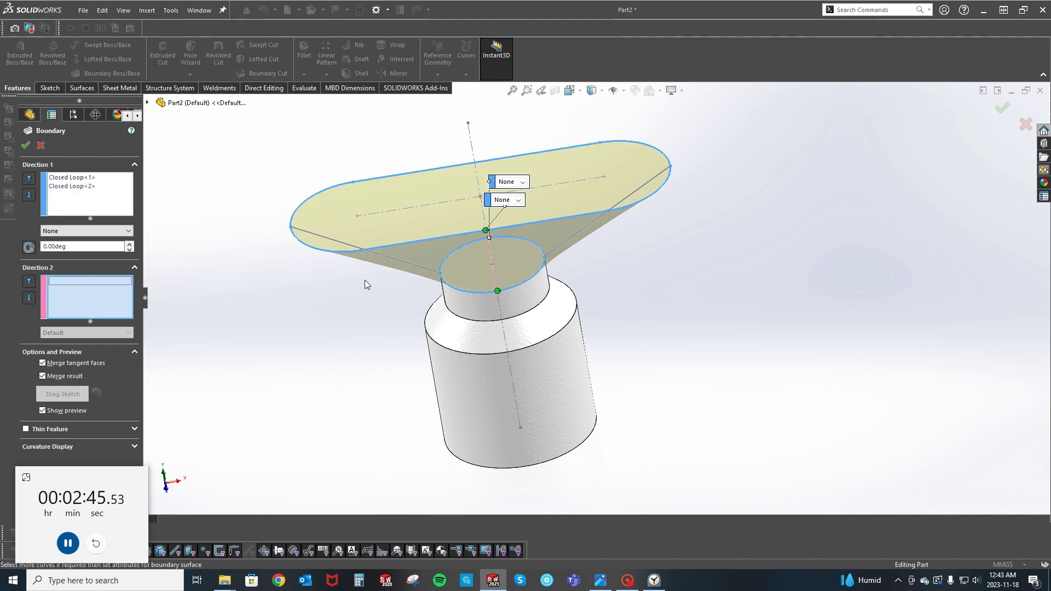
{"action": "left_click", "coordinate": [390, 259]}
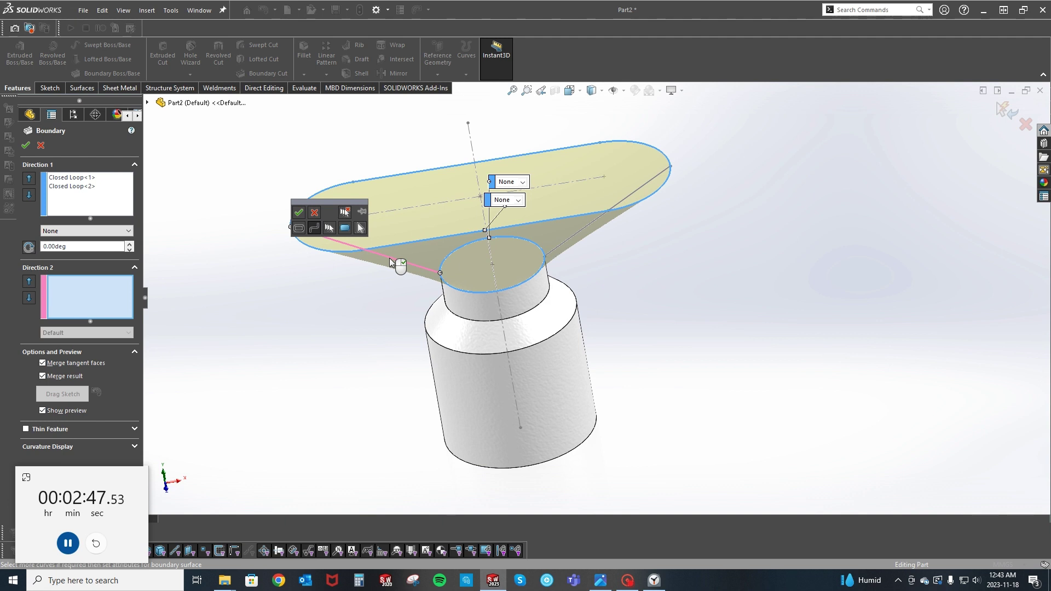
{"action": "right_click", "coordinate": [389, 257]}
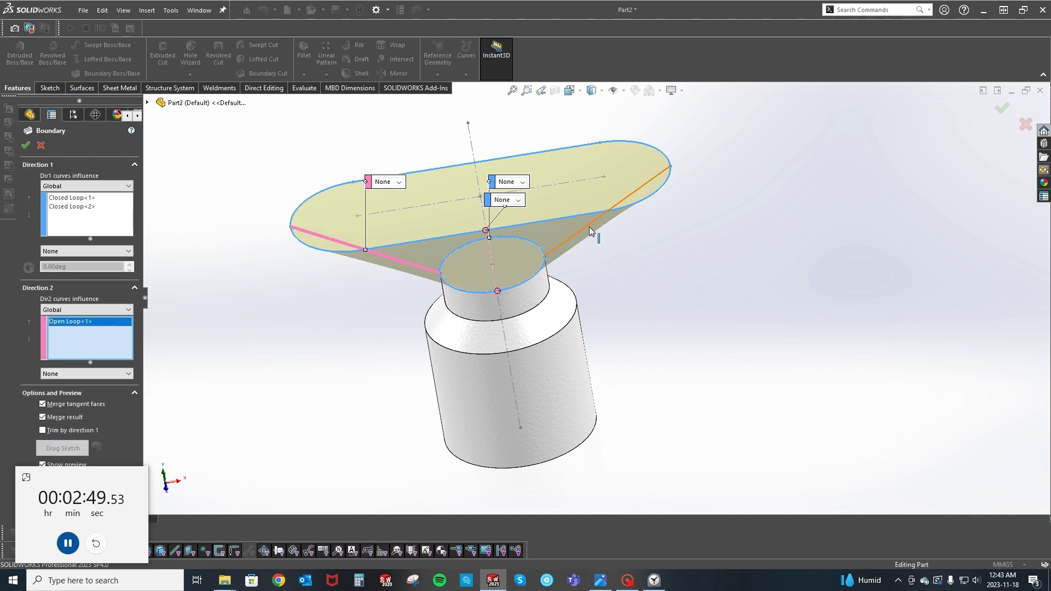
{"action": "left_click", "coordinate": [589, 229]}
{"action": "right_click", "coordinate": [589, 225]}
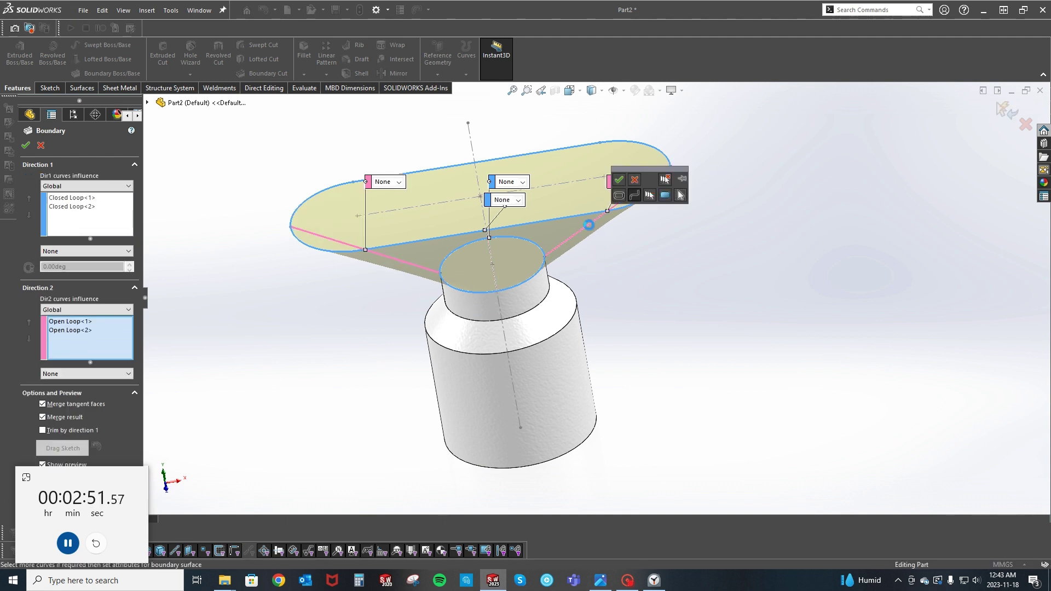
{"action": "left_click", "coordinate": [25, 147]}
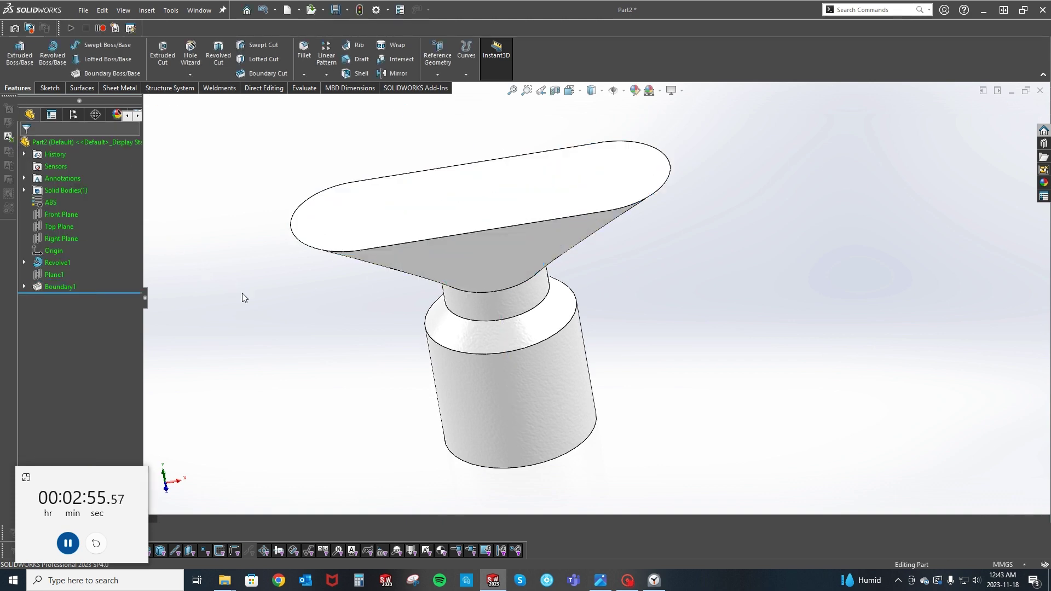
{"action": "middle_click_drag", "start_coordinate": [243, 293], "coordinate": [255, 225]}
{"action": "left_click", "coordinate": [24, 286]}
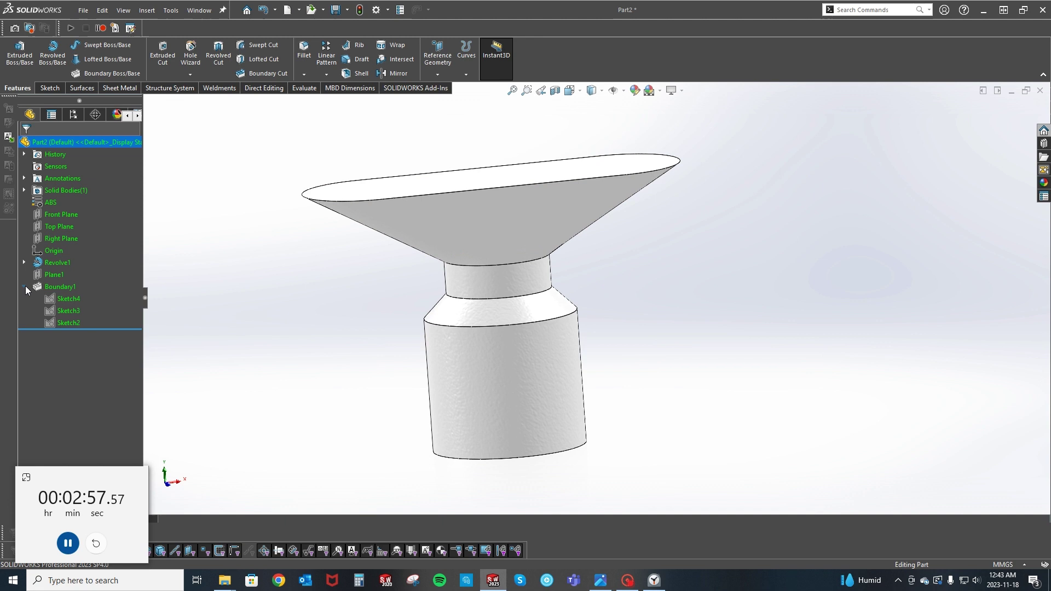
Show the axis sketch and convert the hopper's top face outline into a new sketch.
{"action": "right_click", "coordinate": [73, 322]}
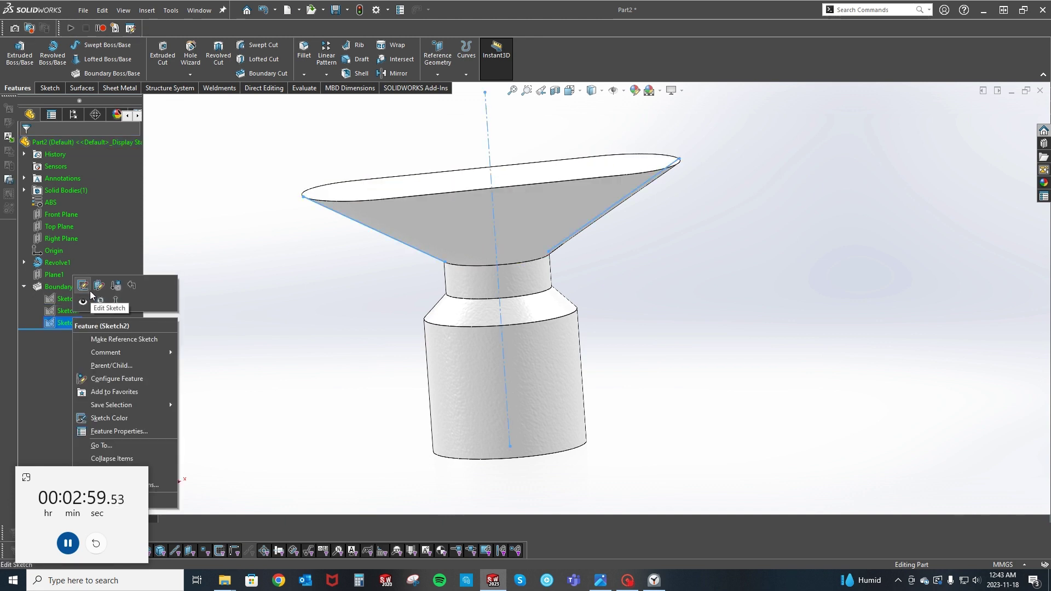
{"action": "left_click", "coordinate": [101, 281]}
{"action": "right_click", "coordinate": [415, 188]}
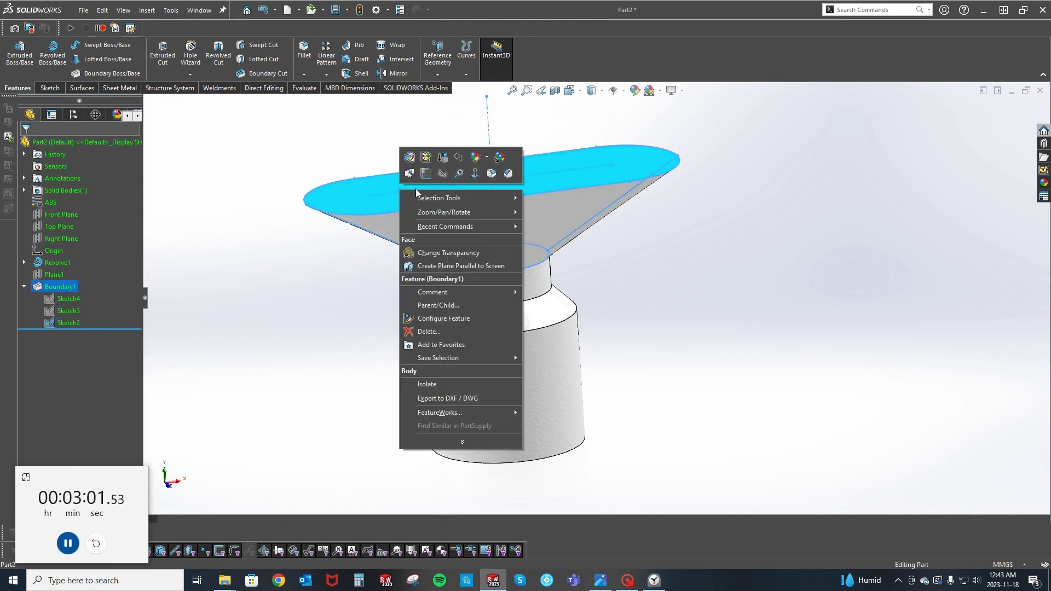
{"action": "left_click", "coordinate": [425, 179]}
{"action": "key", "text": "s"}
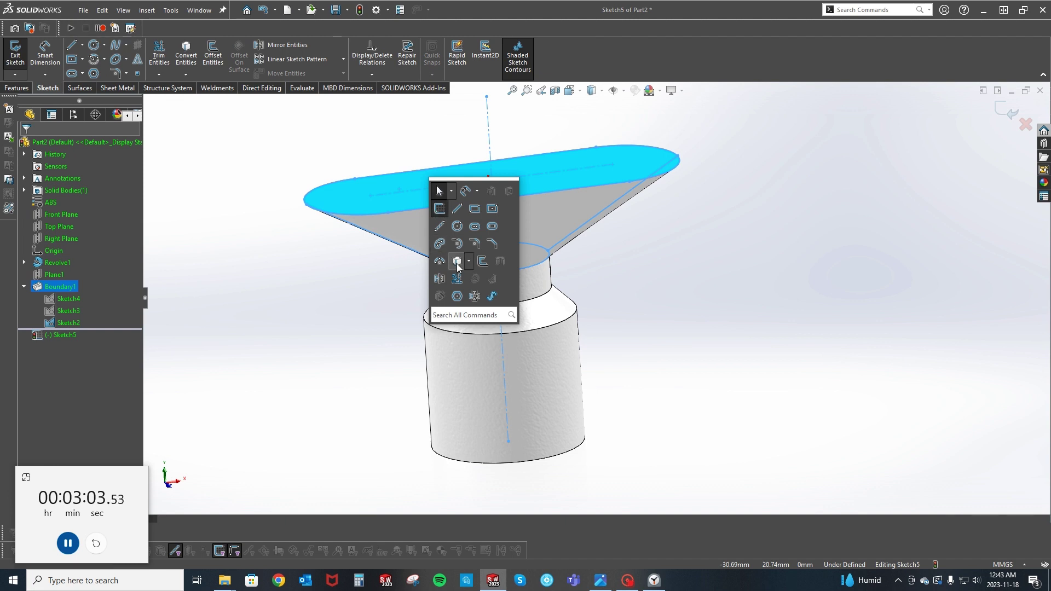
{"action": "left_click", "coordinate": [456, 264]}
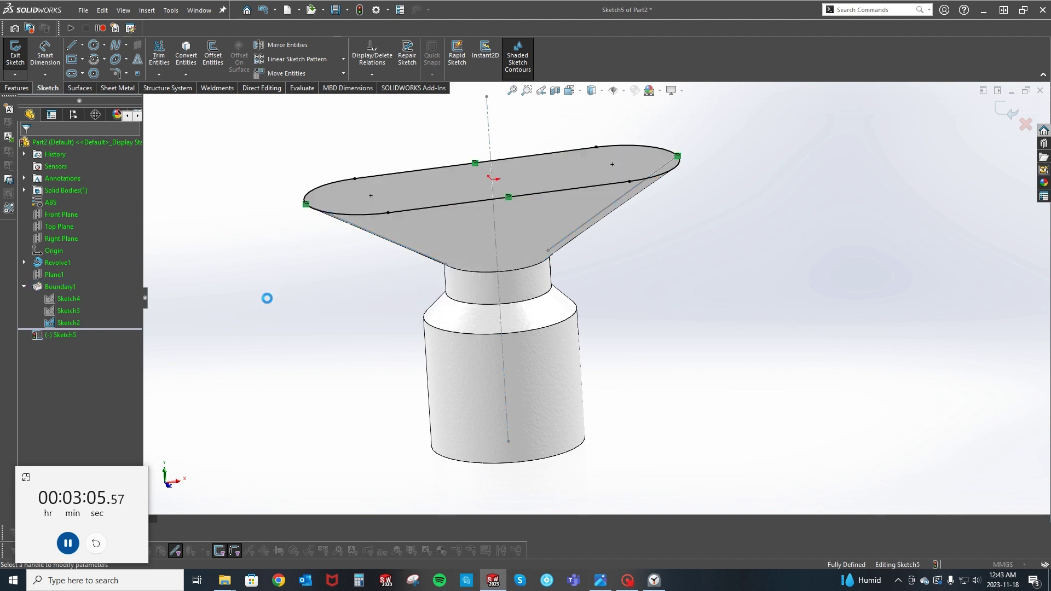
Extrude the top outline Up To Vertex at the axis's top end.
{"action": "key", "text": "e"}
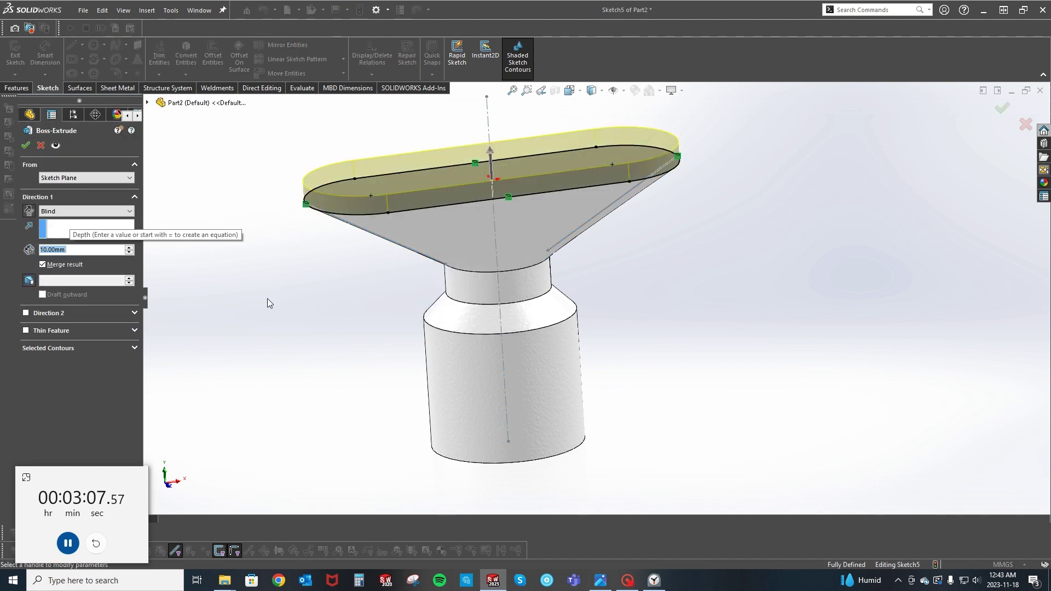
{"action": "right_click", "coordinate": [267, 303]}
{"action": "left_click", "coordinate": [303, 388]}
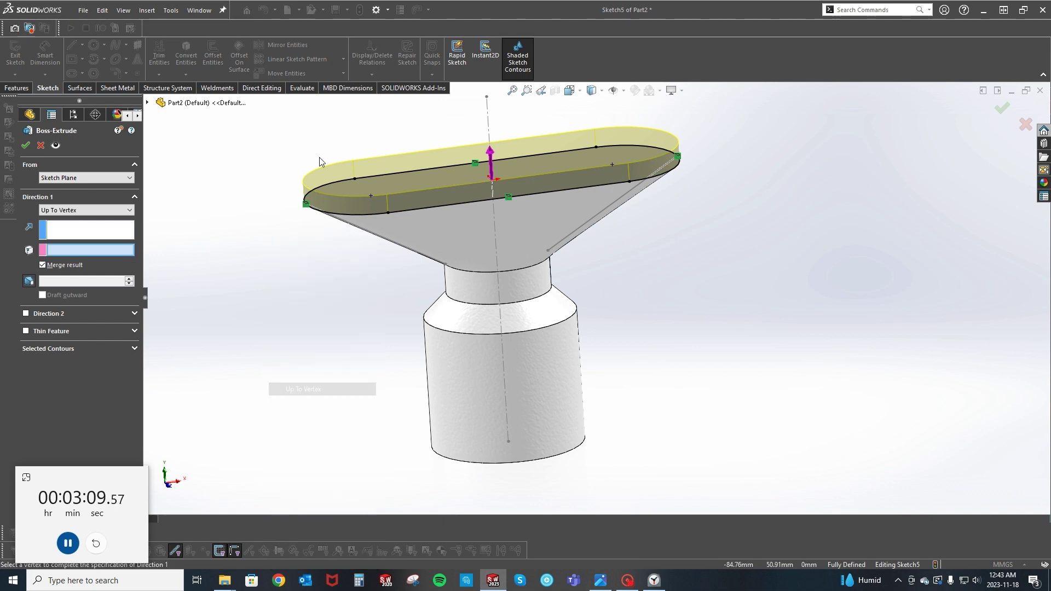
{"action": "left_click", "coordinate": [488, 98]}
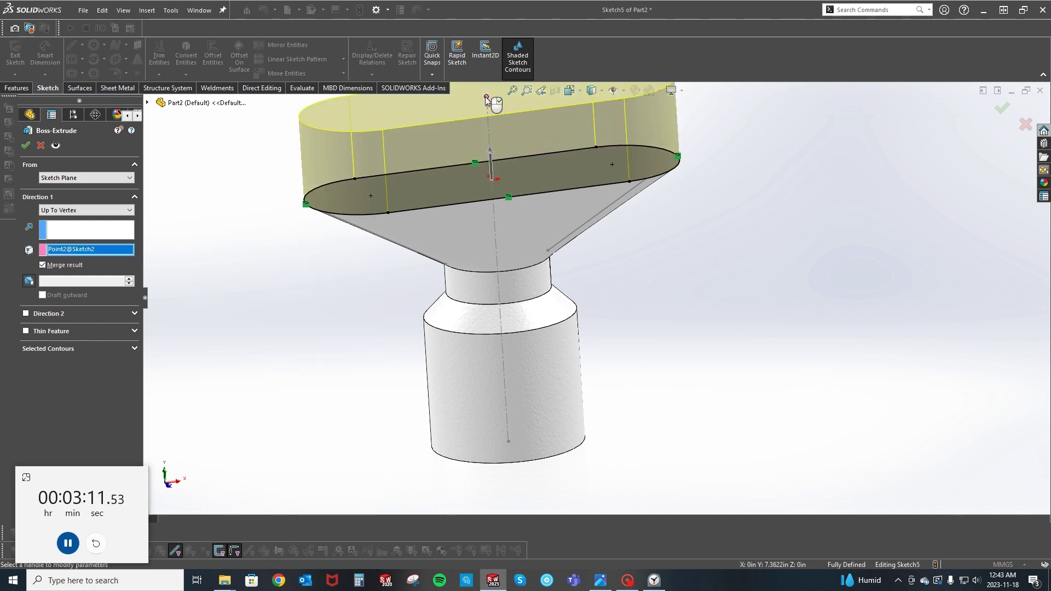
{"action": "key", "text": "Return"}
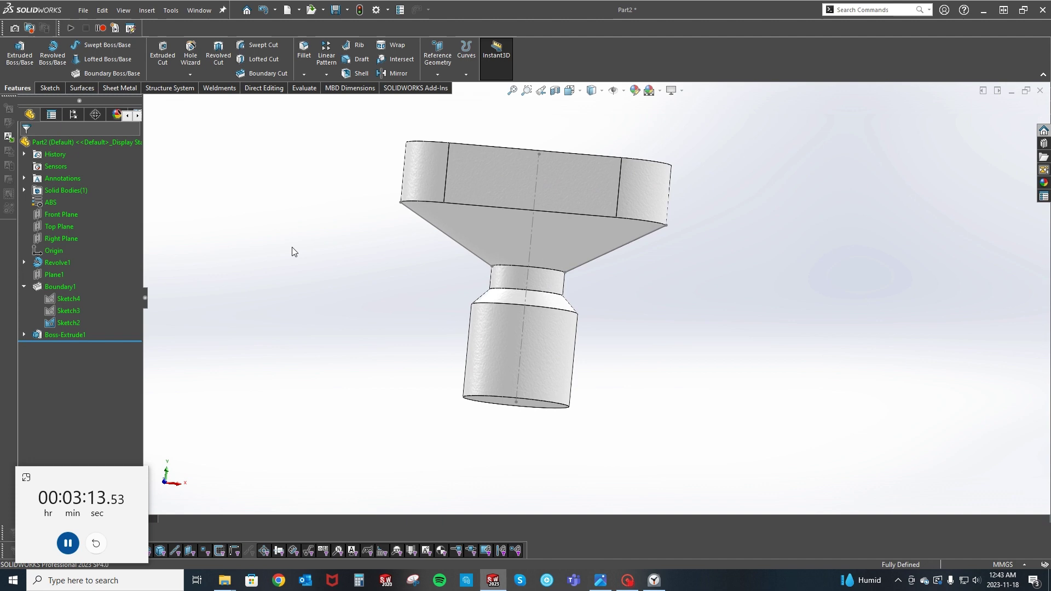
Sketch a Ø40 circle on the Right Plane, centred 25 mm above the origin.
{"action": "left_click", "coordinate": [54, 237]}
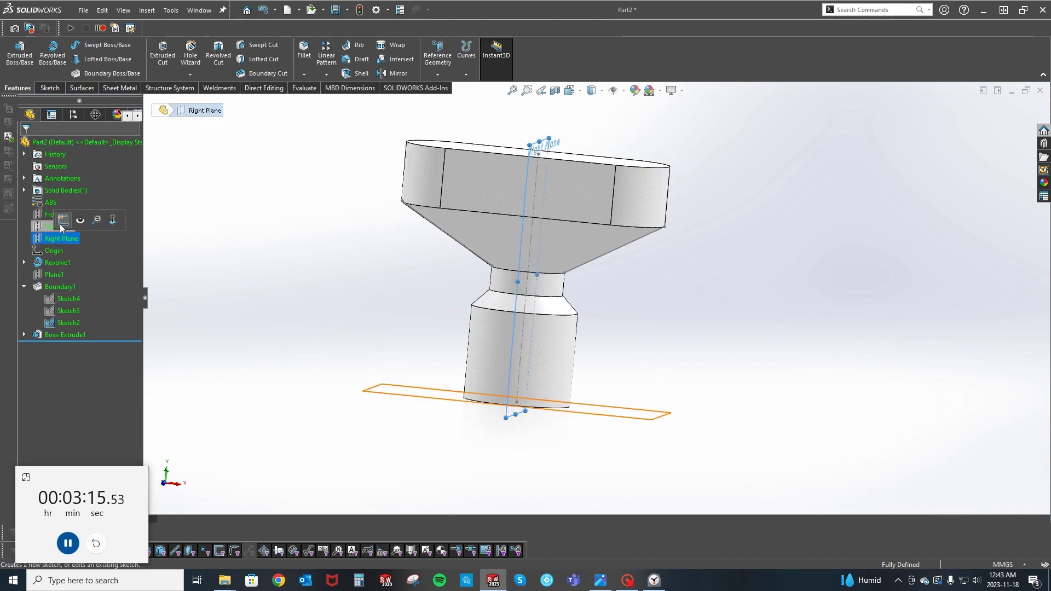
{"action": "left_click", "coordinate": [70, 220]}
{"action": "key", "text": "s"}
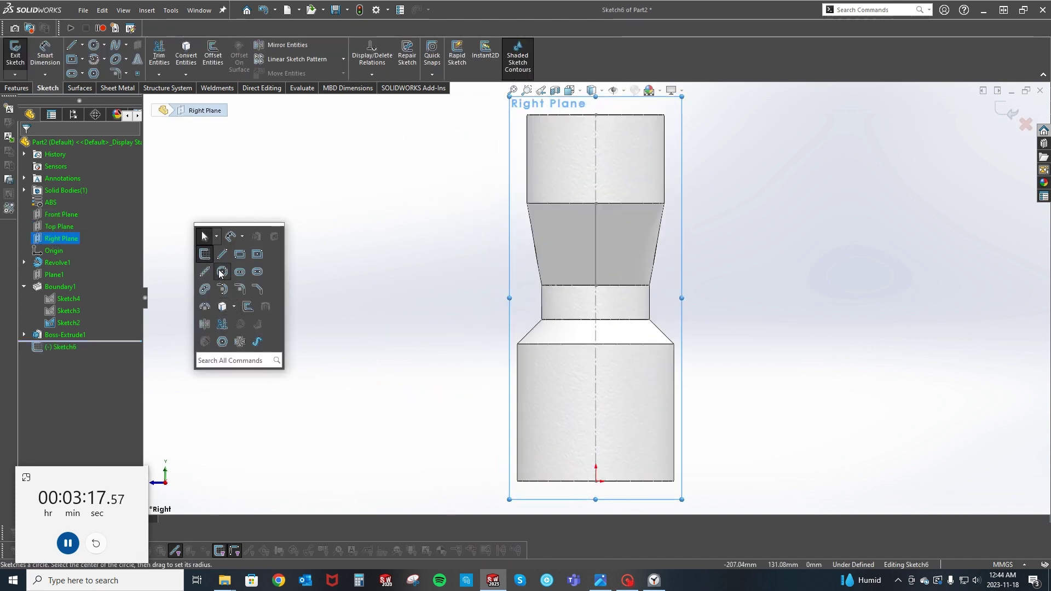
{"action": "left_click", "coordinate": [223, 274]}
{"action": "left_click", "coordinate": [597, 411]}
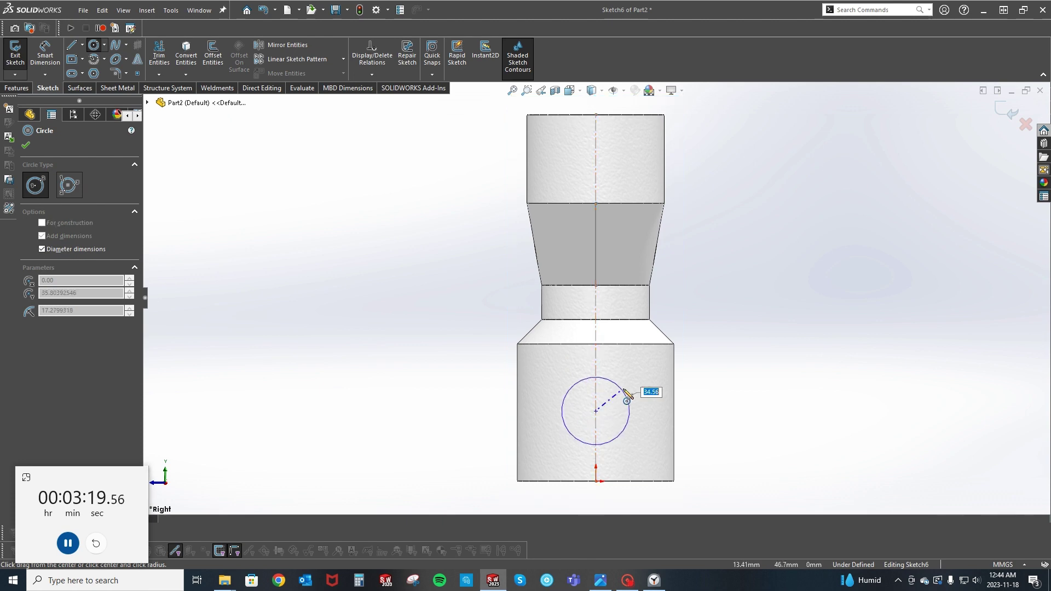
{"action": "key", "text": "Return"}
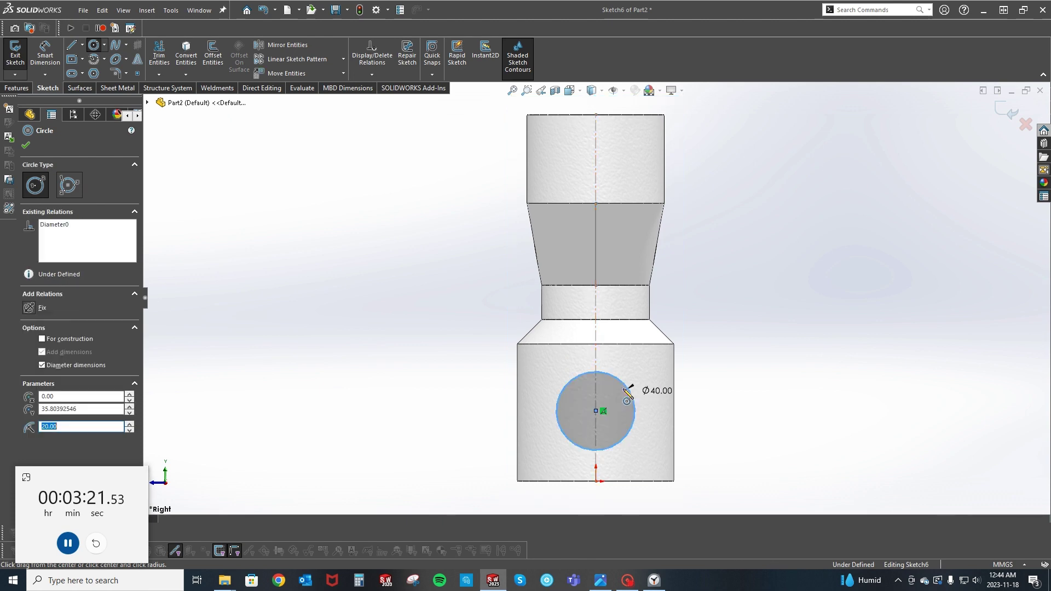
{"action": "key", "text": "Escape"}
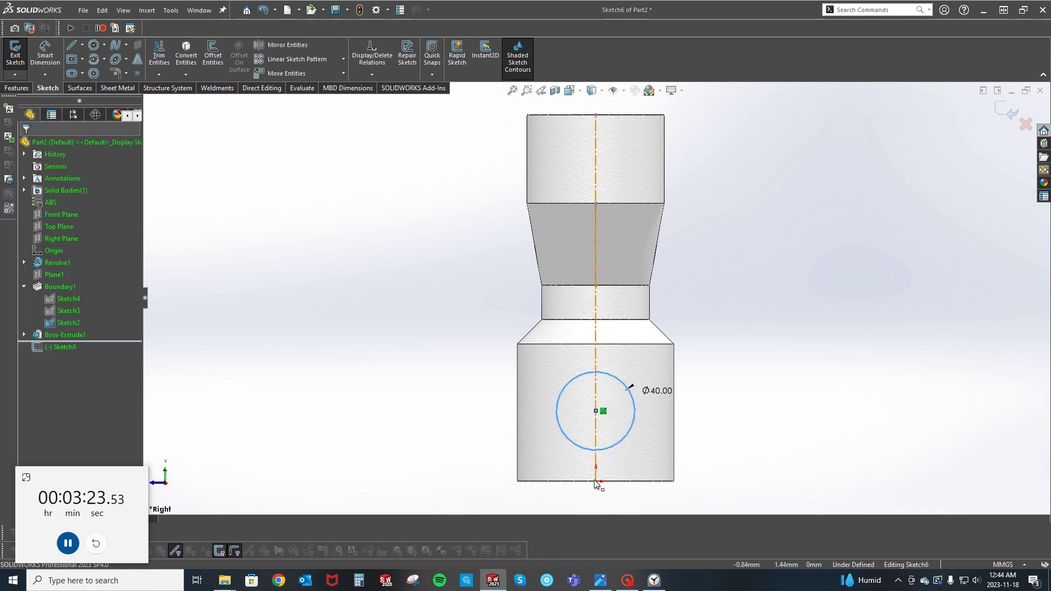
{"action": "key", "text": "d"}
{"action": "left_click", "coordinate": [596, 452]}
{"action": "left_click", "coordinate": [596, 480]}
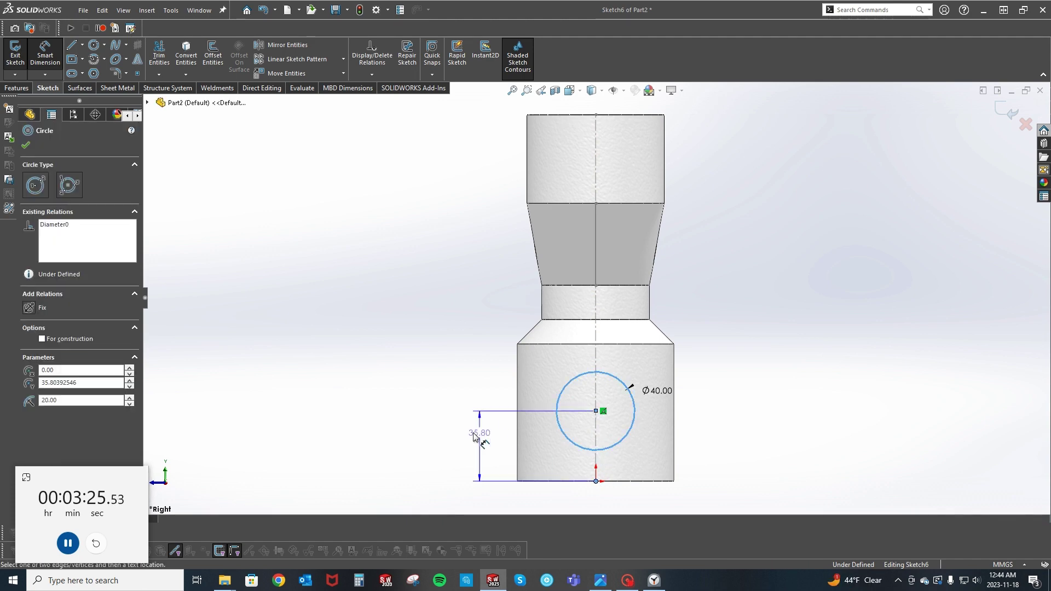
{"action": "left_click", "coordinate": [475, 439]}
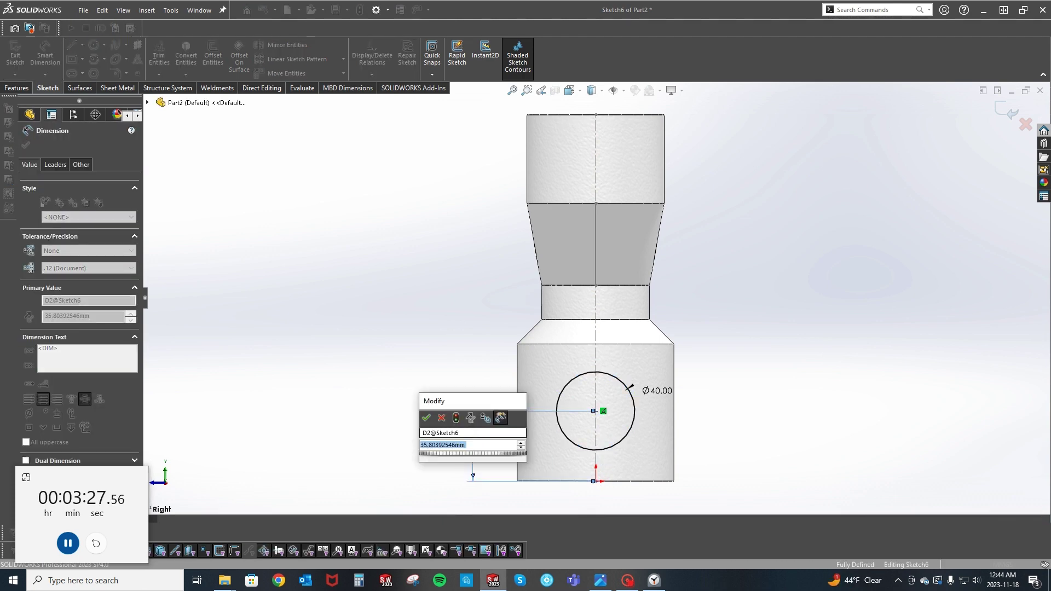
{"action": "type", "text": "25"}
{"action": "key", "text": "Return"}
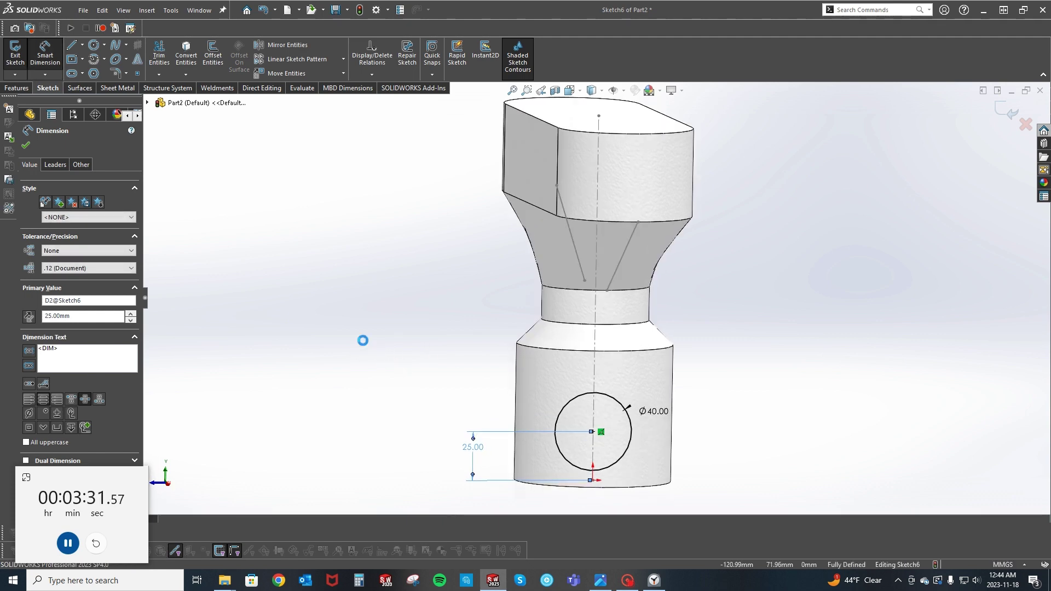
Extrude the circle sideways with a 53 mm Blind depth.
{"action": "key", "text": "e"}
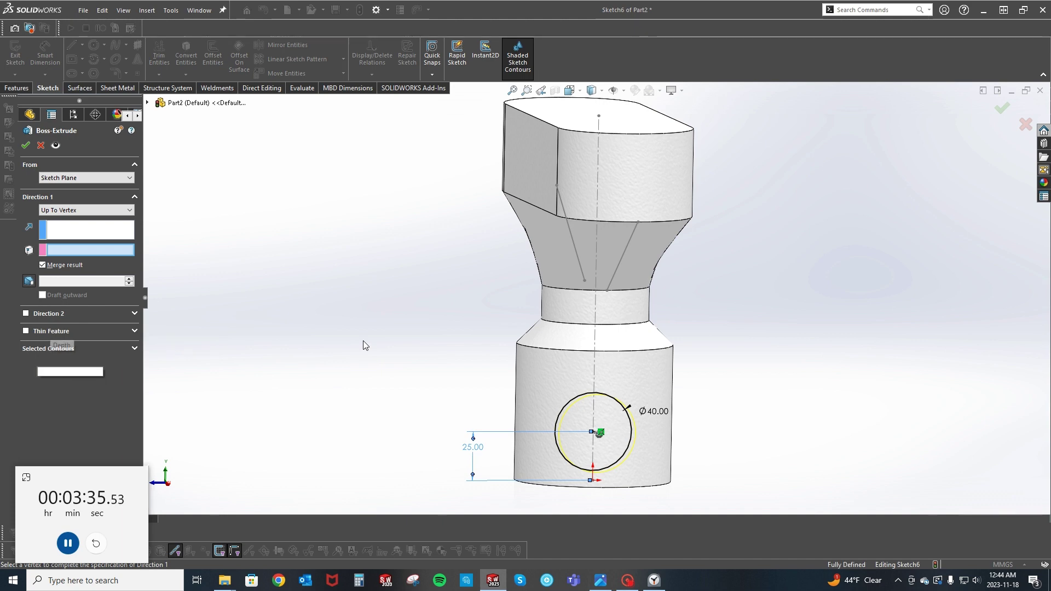
{"action": "key", "text": "Return"}
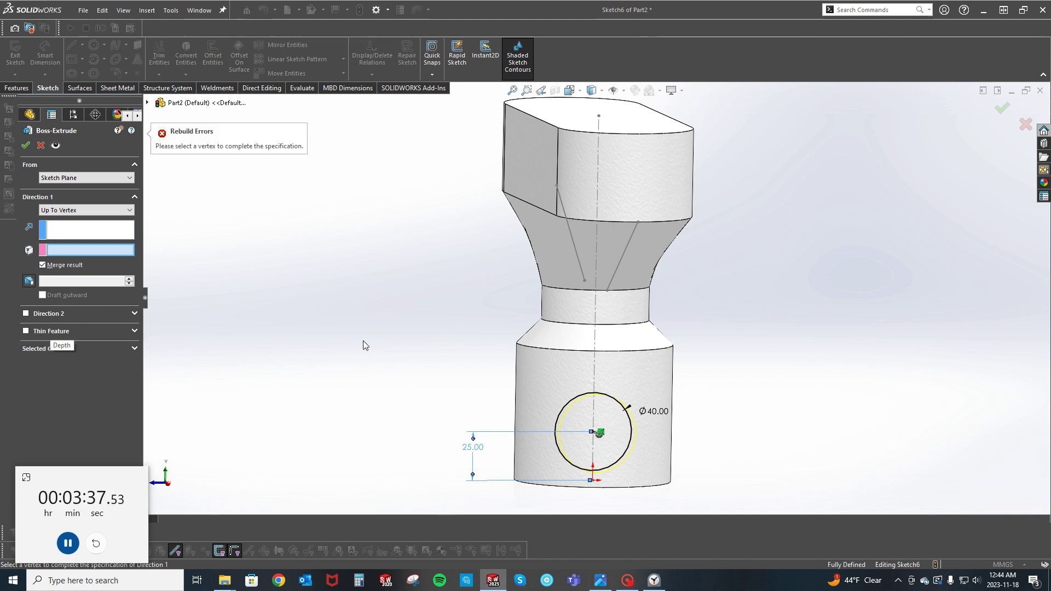
{"action": "left_click", "coordinate": [82, 210]}
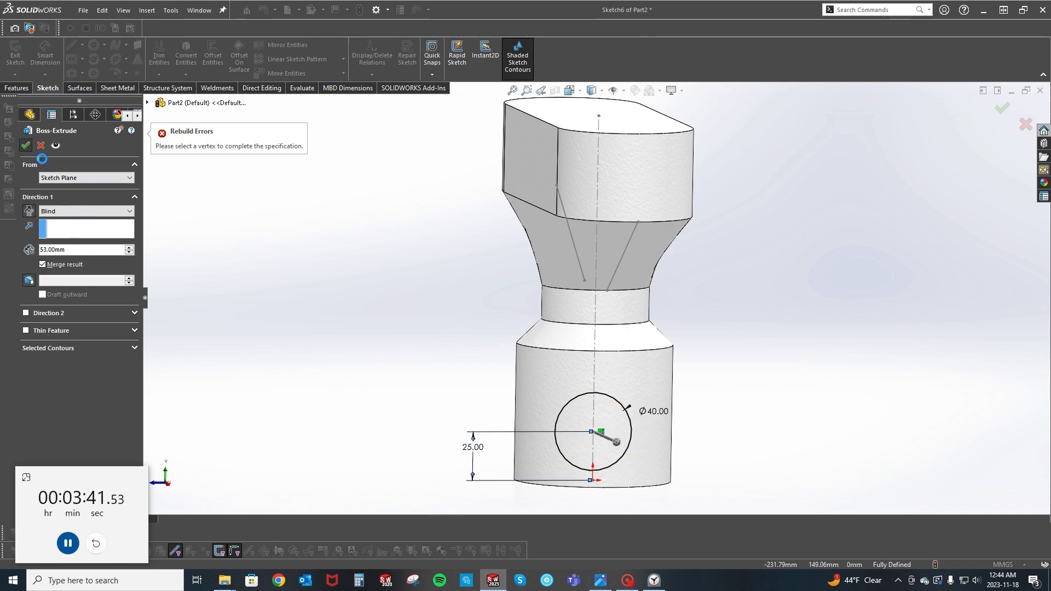
{"action": "left_click", "coordinate": [26, 145]}
{"action": "mouse_move", "coordinate": [337, 290]}
{"action": "middle_mouse_down"}
{"action": "mouse_move", "coordinate": [456, 283]}
{"action": "mouse_move", "coordinate": [512, 326]}
{"action": "mouse_move", "coordinate": [422, 223]}
{"action": "mouse_move", "coordinate": [401, 314]}
{"action": "middle_mouse_up"}
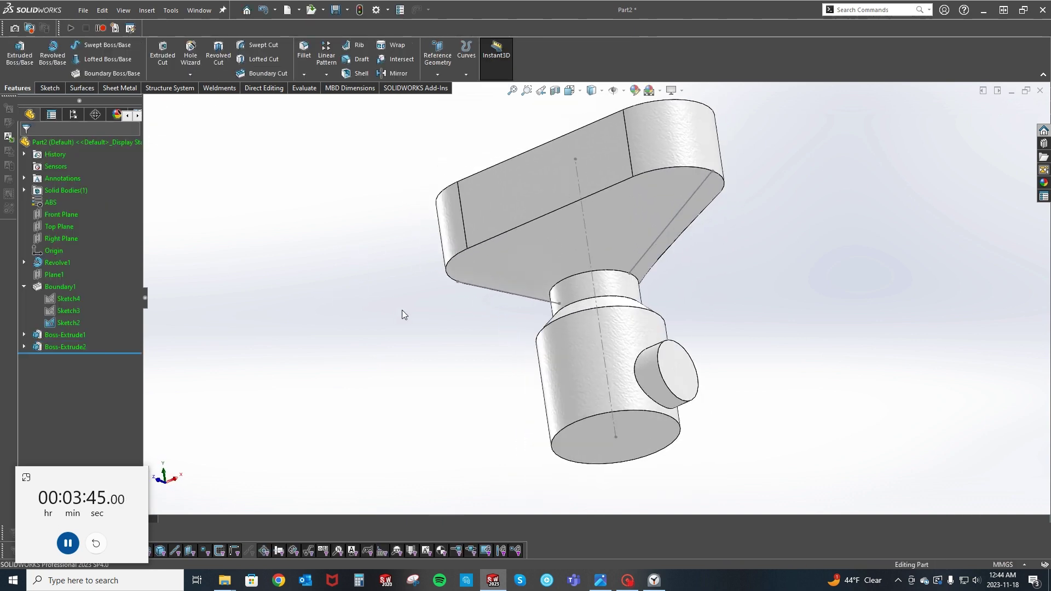
Shell the part with 3 mm walls, removing the bottom face.
{"action": "right_click", "coordinate": [512, 299]}
{"action": "left_click", "coordinate": [413, 356]}
{"action": "key", "text": "s"}
{"action": "left_click", "coordinate": [416, 450]}
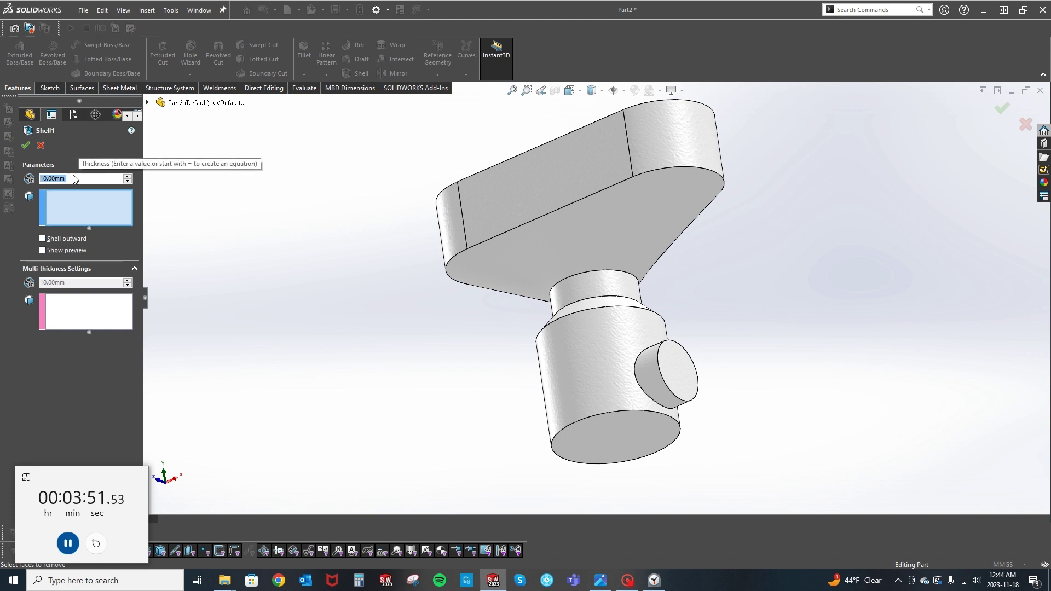
{"action": "type", "text": "3"}
{"action": "key", "text": "Return"}
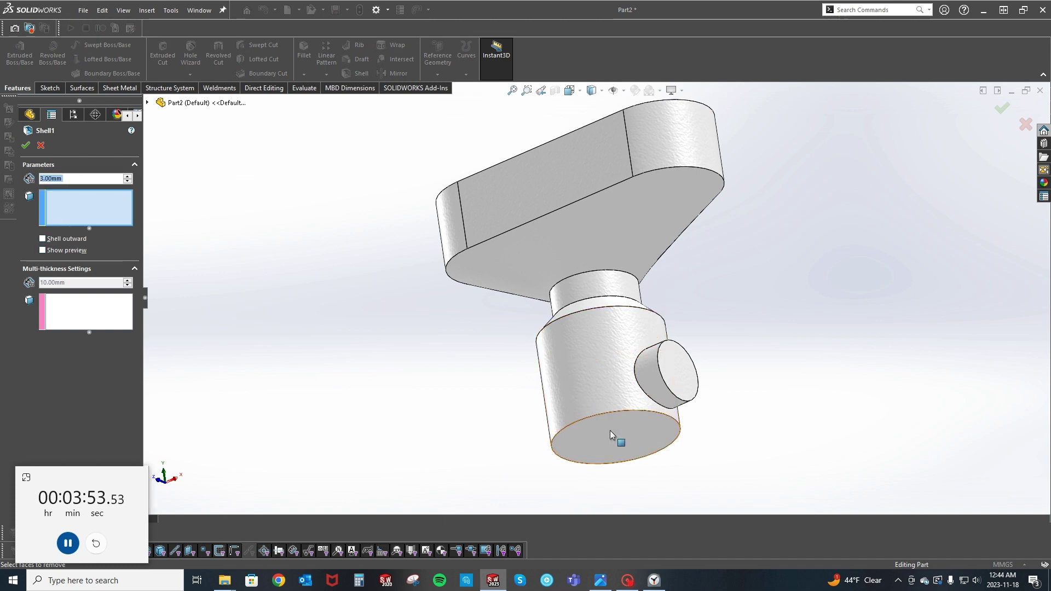
{"action": "left_click", "coordinate": [616, 435]}
Give the top face a 6 mm wall, confirm the shell, and zoom onto the side boss.
{"action": "left_click", "coordinate": [48, 319]}
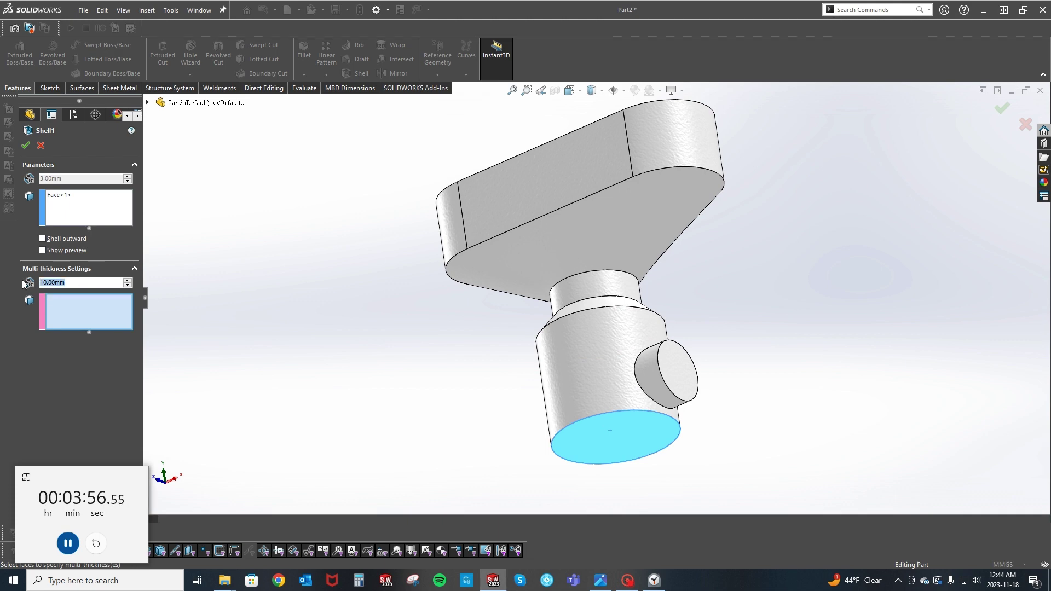
{"action": "left_click", "coordinate": [69, 286]}
{"action": "type", "text": "6"}
{"action": "type", "text": ".00mm"}
{"action": "key", "text": "Return"}
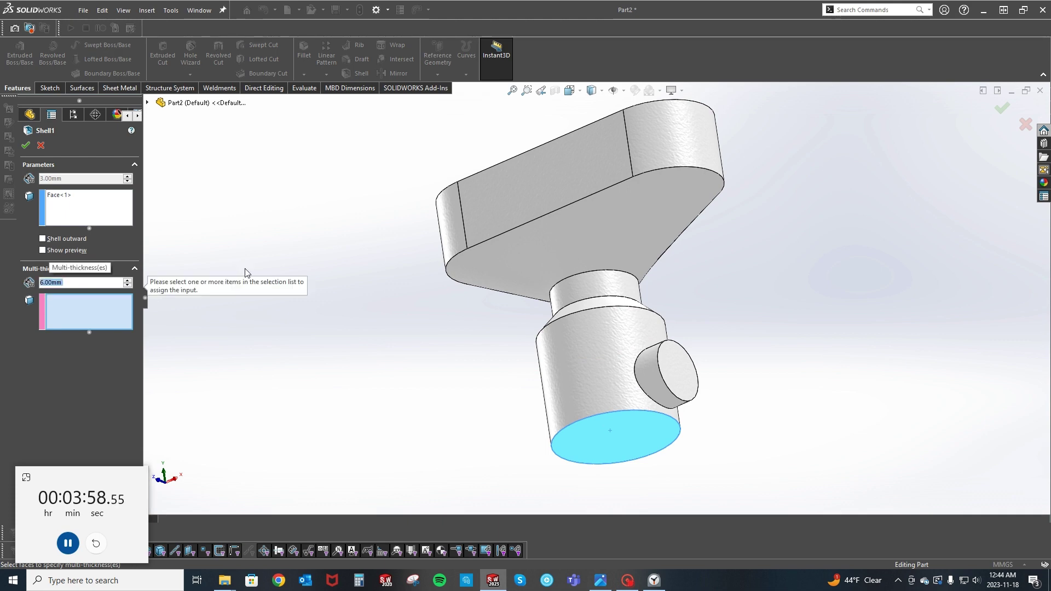
{"action": "middle_click_drag", "start_coordinate": [358, 193], "coordinate": [272, 279]}
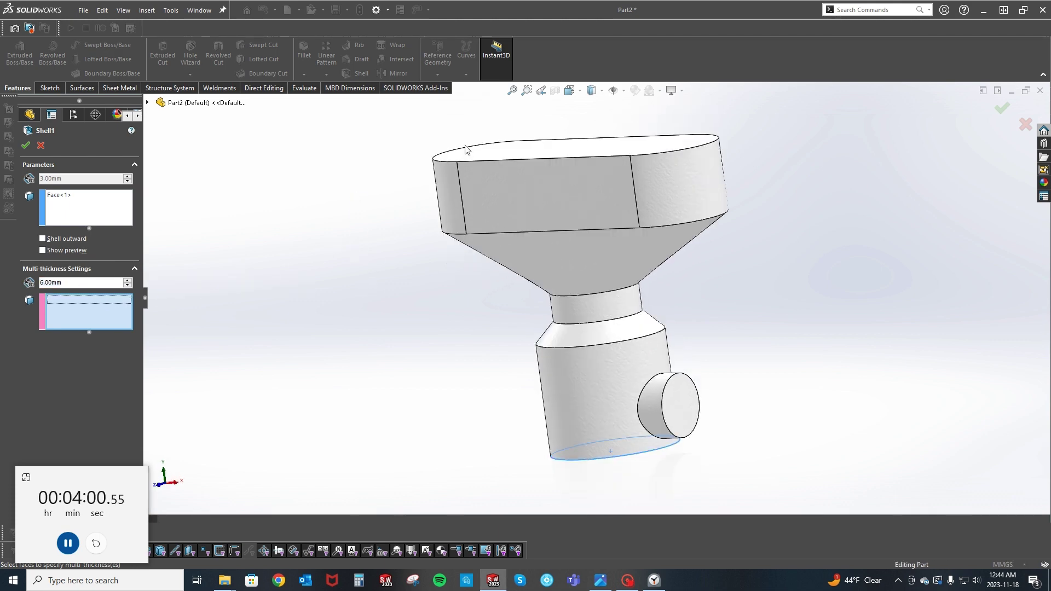
{"action": "left_click", "coordinate": [544, 147]}
{"action": "key", "text": "Return"}
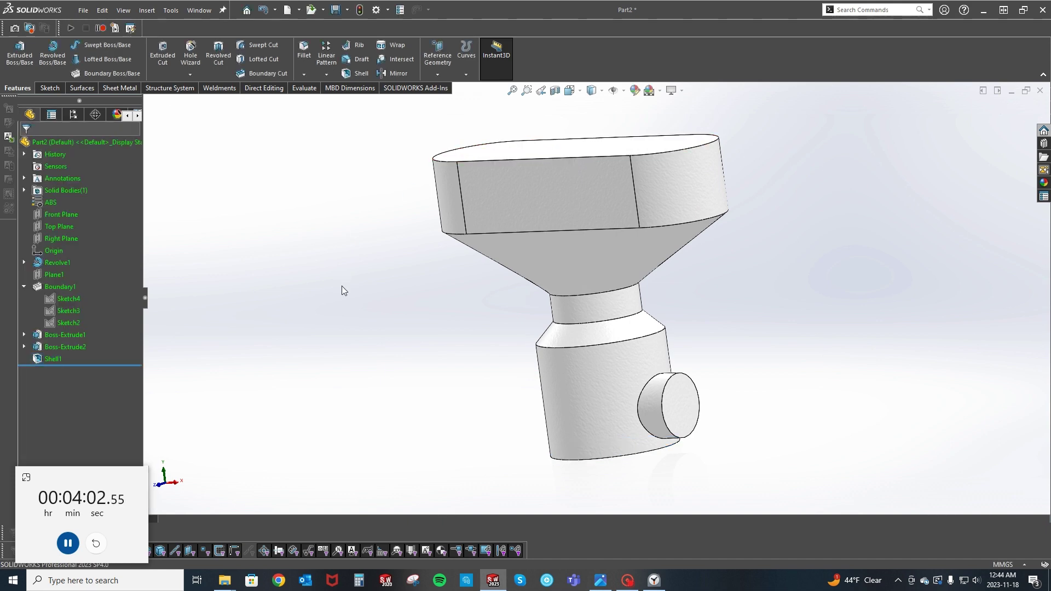
{"action": "mouse_move", "coordinate": [343, 291]}
{"action": "middle_mouse_down"}
{"action": "mouse_move", "coordinate": [391, 263]}
{"action": "mouse_move", "coordinate": [434, 198]}
{"action": "middle_mouse_up"}
{"action": "scroll", "coordinate": [842, 245], "scroll_direction": "down", "scroll_amount": 2}
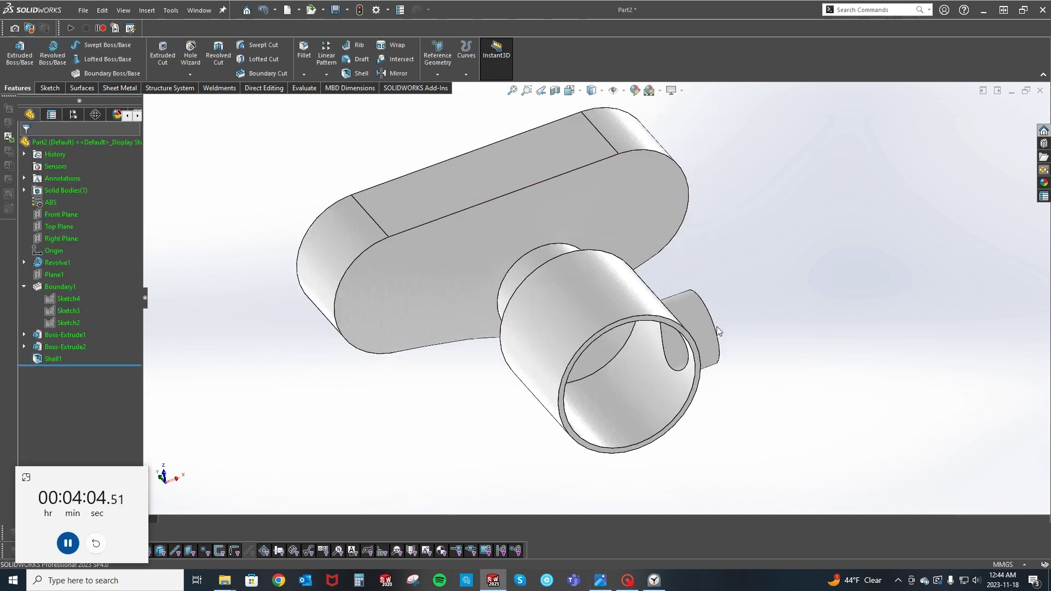
{"action": "middle_click_drag", "start_coordinate": [716, 330], "coordinate": [616, 320]}
{"action": "scroll", "coordinate": [617, 320], "scroll_direction": "down", "scroll_amount": 3}
Cut a Ø20 hole Up To Next through the side boss end face.
{"action": "right_click", "coordinate": [616, 321]}
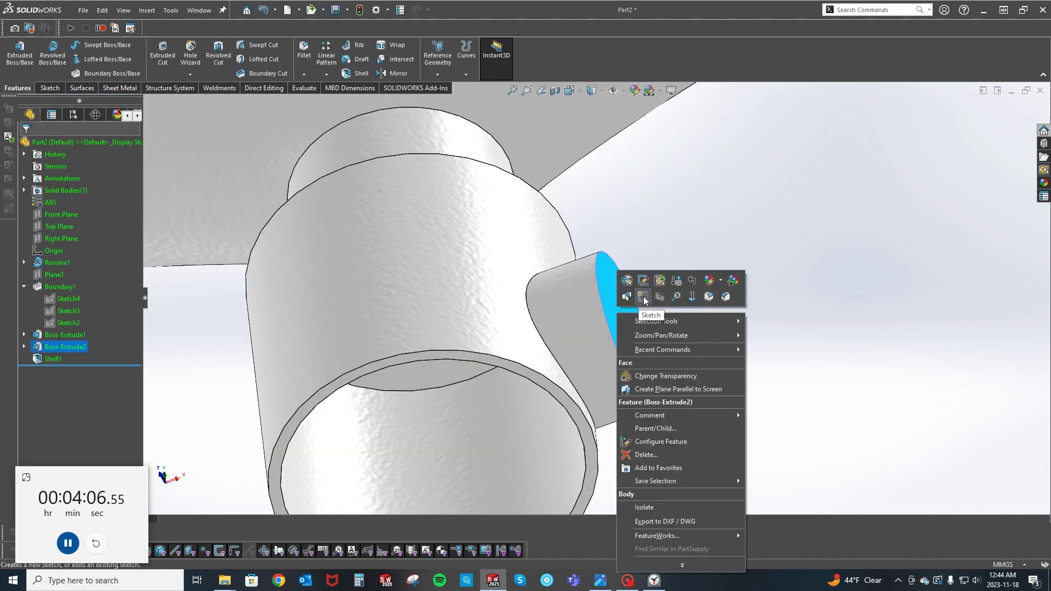
{"action": "left_click", "coordinate": [643, 296]}
{"action": "key", "text": "c"}
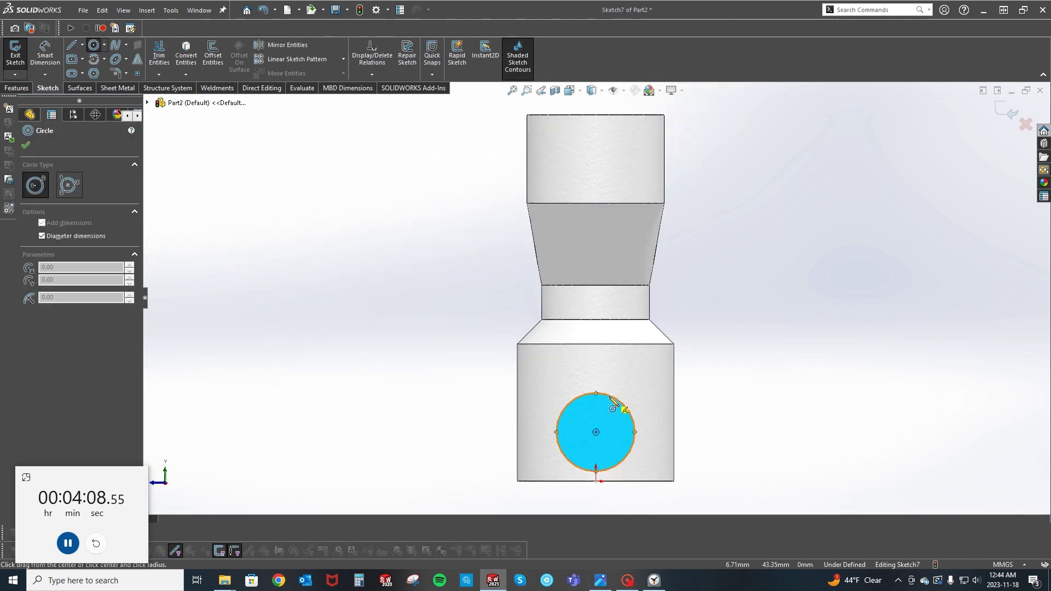
{"action": "left_click", "coordinate": [596, 432]}
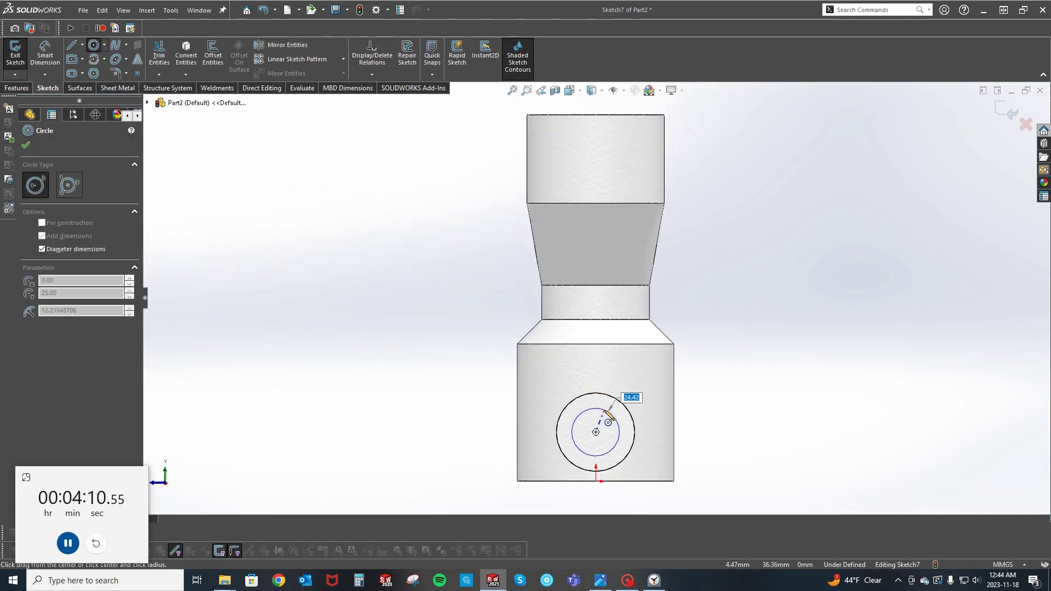
{"action": "type", "text": "20"}
{"action": "key", "text": "Return"}
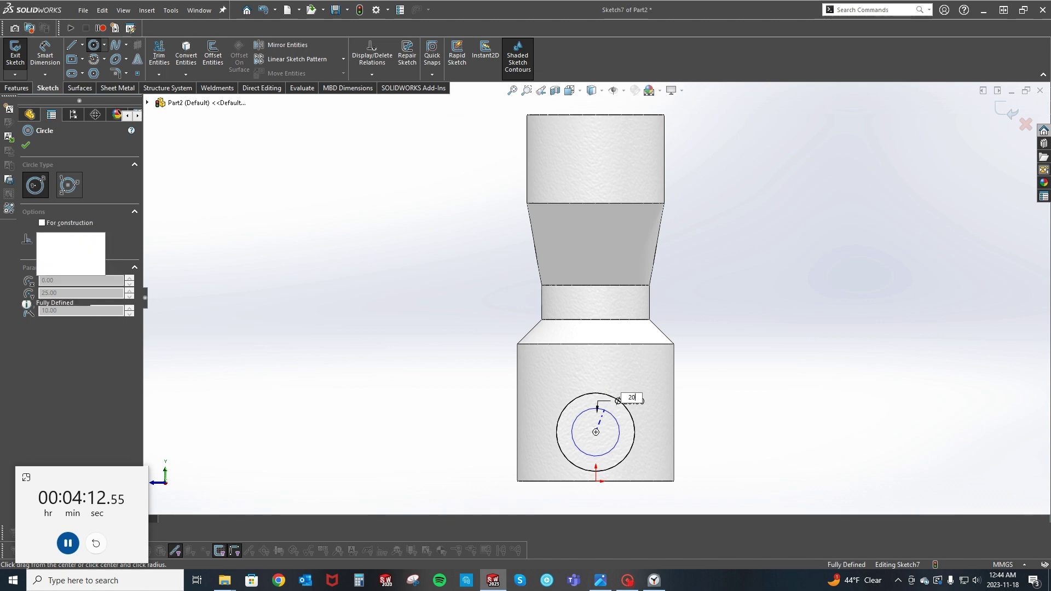
{"action": "middle_click_drag", "start_coordinate": [609, 416], "coordinate": [403, 329]}
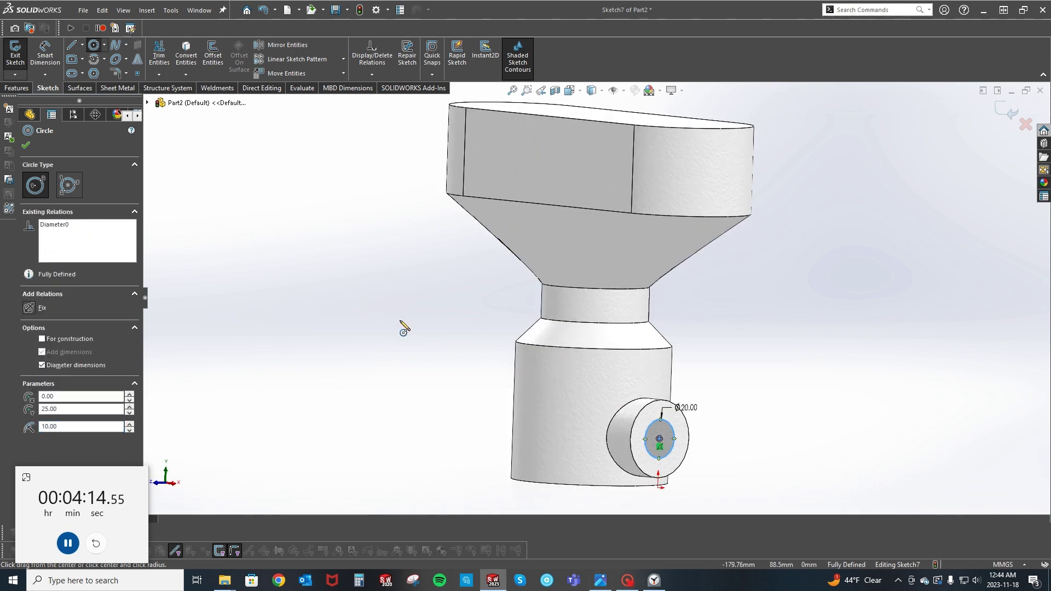
{"action": "key", "text": "Escape"}
{"action": "right_click", "coordinate": [392, 321]}
{"action": "left_click", "coordinate": [419, 361]}
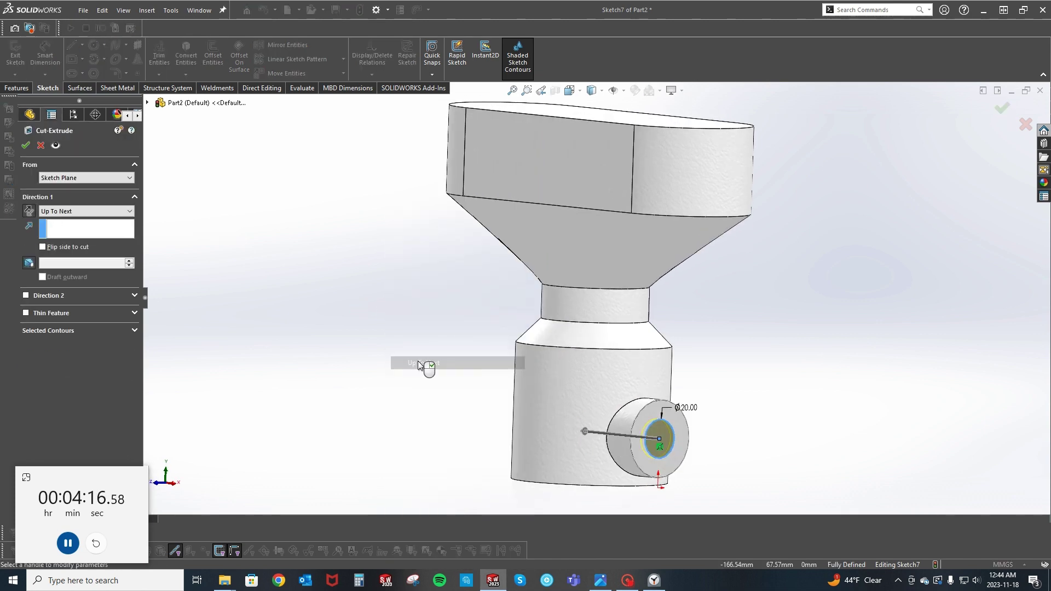
{"action": "key", "text": "Return"}
Remove two leftover faces with Direct Editing Delete Face.
{"action": "mouse_move", "coordinate": [372, 371]}
{"action": "middle_mouse_down"}
{"action": "mouse_move", "coordinate": [504, 355]}
{"action": "mouse_move", "coordinate": [698, 287]}
{"action": "middle_mouse_up"}
{"action": "key", "text": "f"}
{"action": "left_click", "coordinate": [263, 88]}
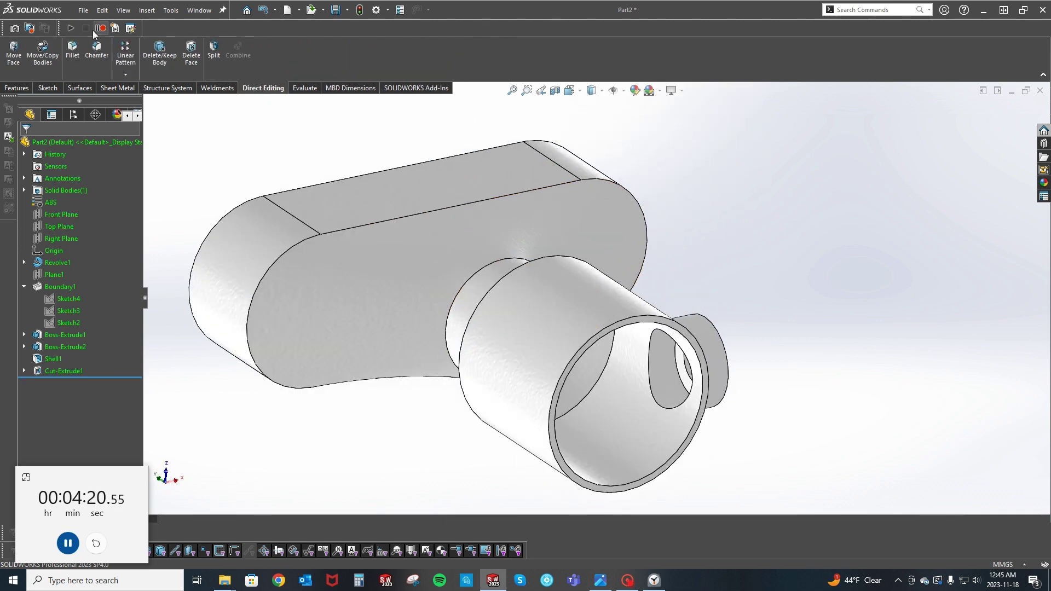
{"action": "left_click", "coordinate": [190, 51]}
{"action": "scroll", "coordinate": [715, 395], "scroll_direction": "down", "scroll_amount": 3}
{"action": "scroll", "coordinate": [600, 323], "scroll_direction": "down", "scroll_amount": 2}
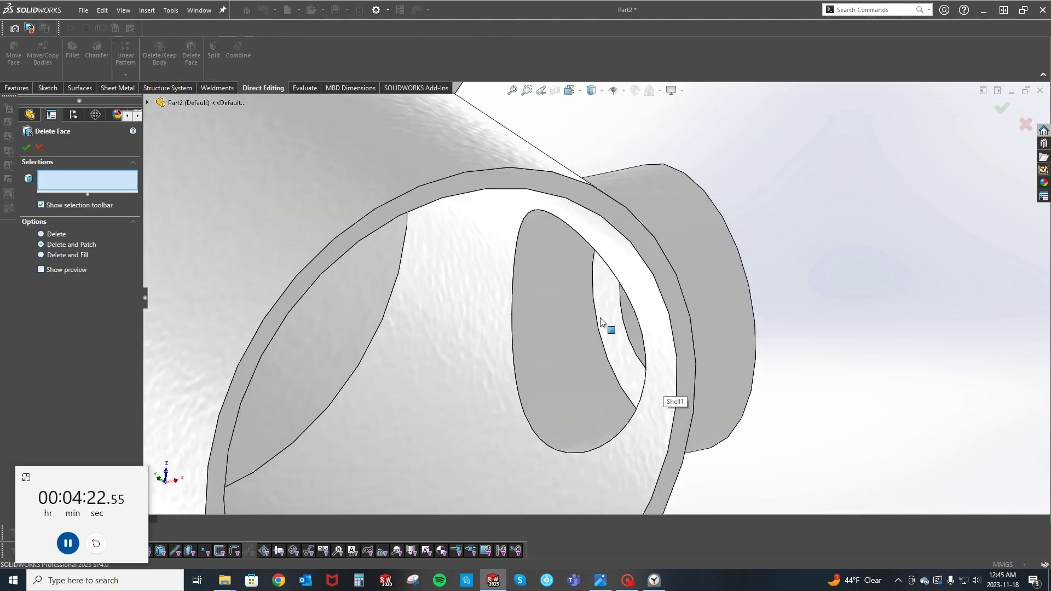
{"action": "left_click", "coordinate": [600, 322]}
{"action": "left_click", "coordinate": [561, 307]}
{"action": "key", "text": "Return"}
{"action": "scroll", "coordinate": [478, 303], "scroll_direction": "up", "scroll_amount": 3}
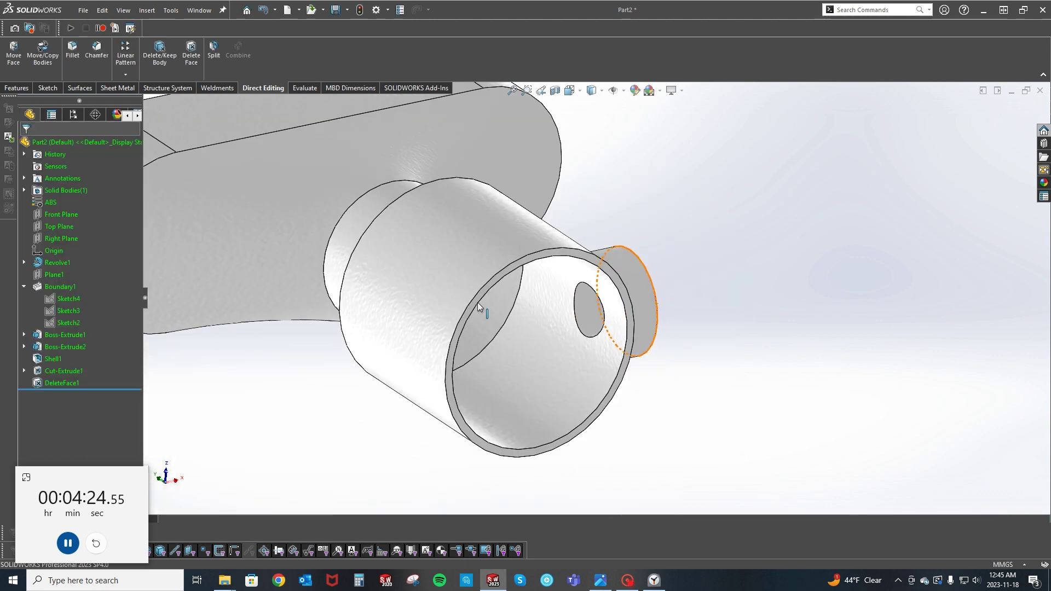
{"action": "mouse_move", "coordinate": [477, 302]}
{"action": "middle_mouse_down"}
{"action": "mouse_move", "coordinate": [458, 252]}
{"action": "mouse_move", "coordinate": [521, 441]}
{"action": "middle_mouse_up"}
{"action": "mouse_move", "coordinate": [477, 194]}
{"action": "middle_mouse_down"}
{"action": "mouse_move", "coordinate": [412, 346]}
{"action": "mouse_move", "coordinate": [429, 141]}
{"action": "middle_mouse_up"}
Sketch inner circles on the rim top: Ø35 at each slot end, Ø25 at the origin.
{"action": "right_click", "coordinate": [430, 141]}
{"action": "left_click", "coordinate": [450, 117]}
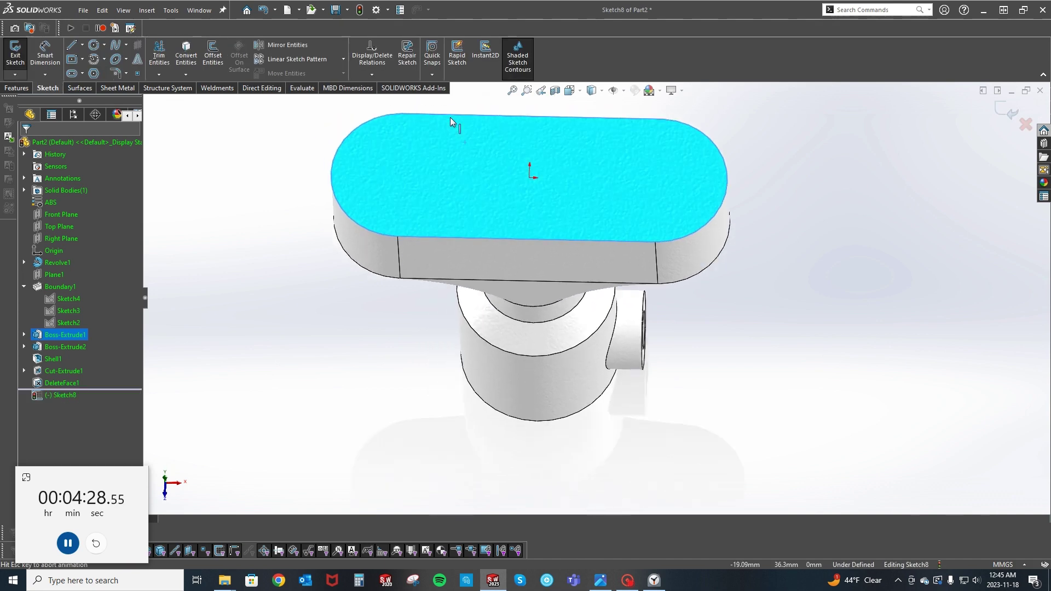
{"action": "right_click_drag", "start_coordinate": [439, 145], "coordinate": [403, 235]}
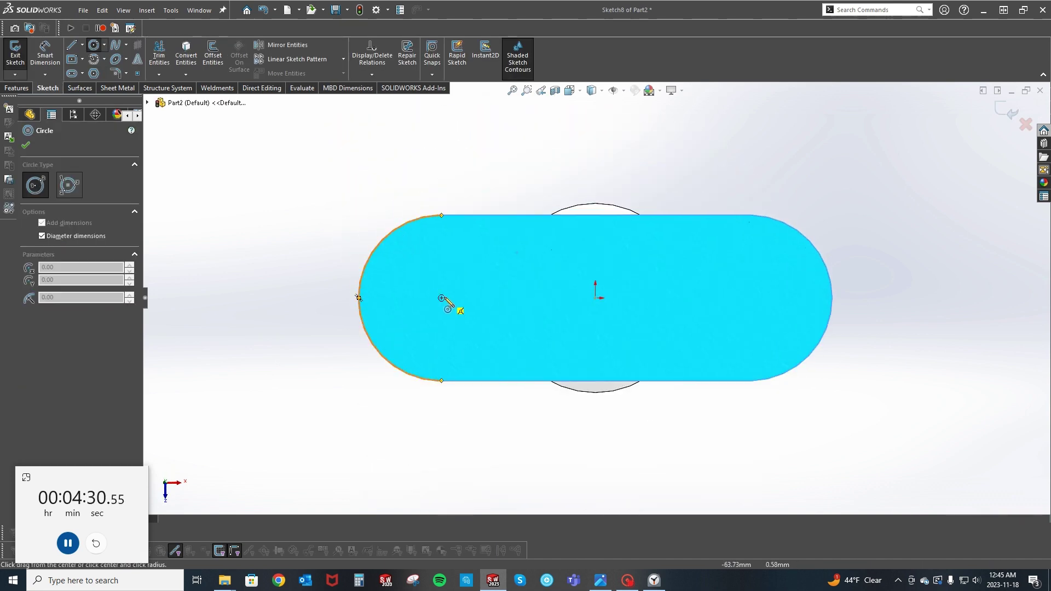
{"action": "left_click", "coordinate": [441, 297]}
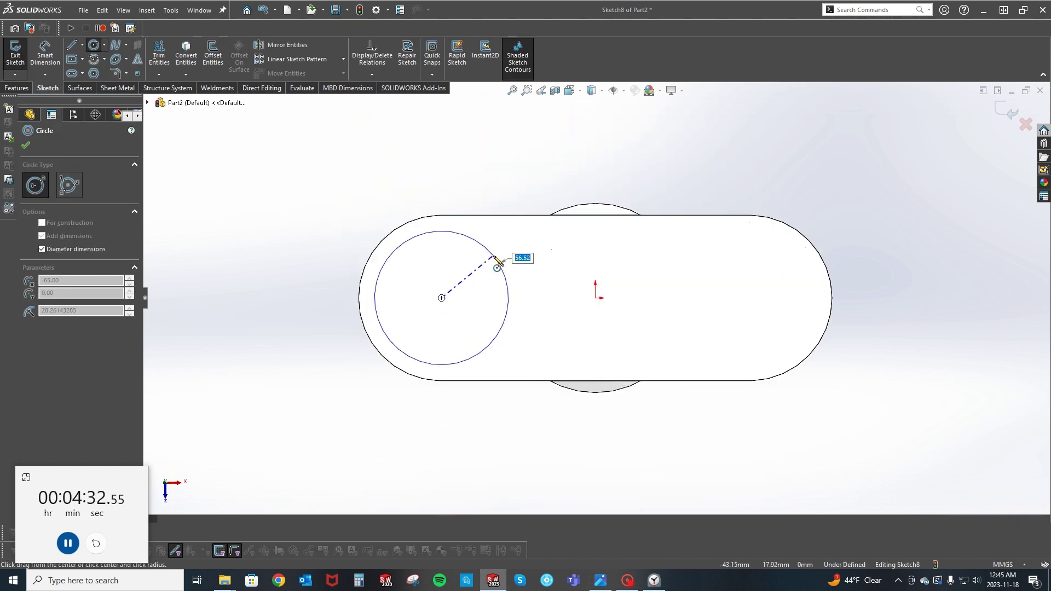
{"action": "key", "text": "Return"}
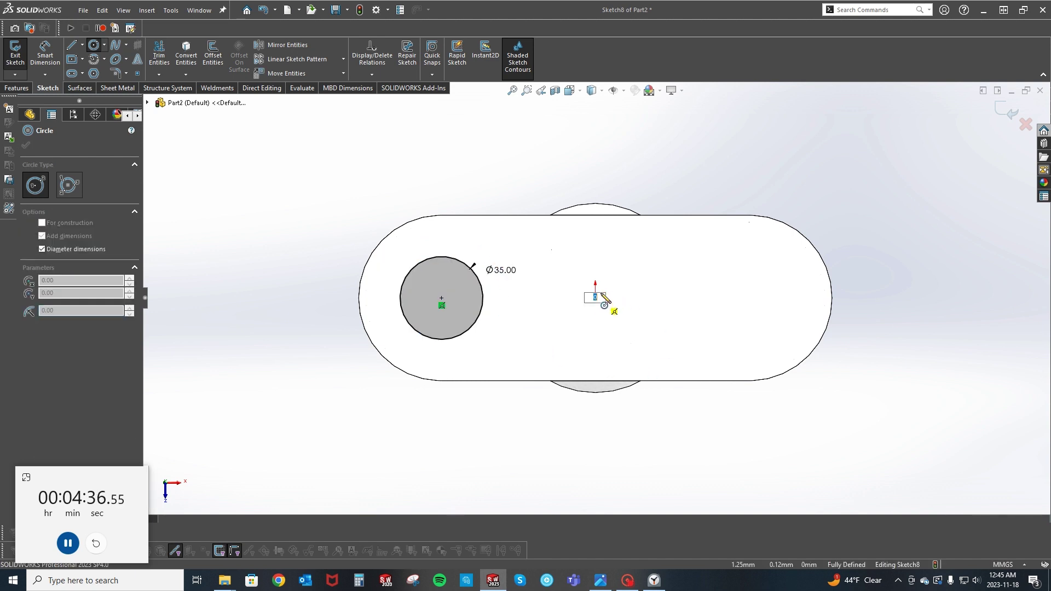
{"action": "left_click_drag", "start_coordinate": [596, 298], "coordinate": [625, 298]}
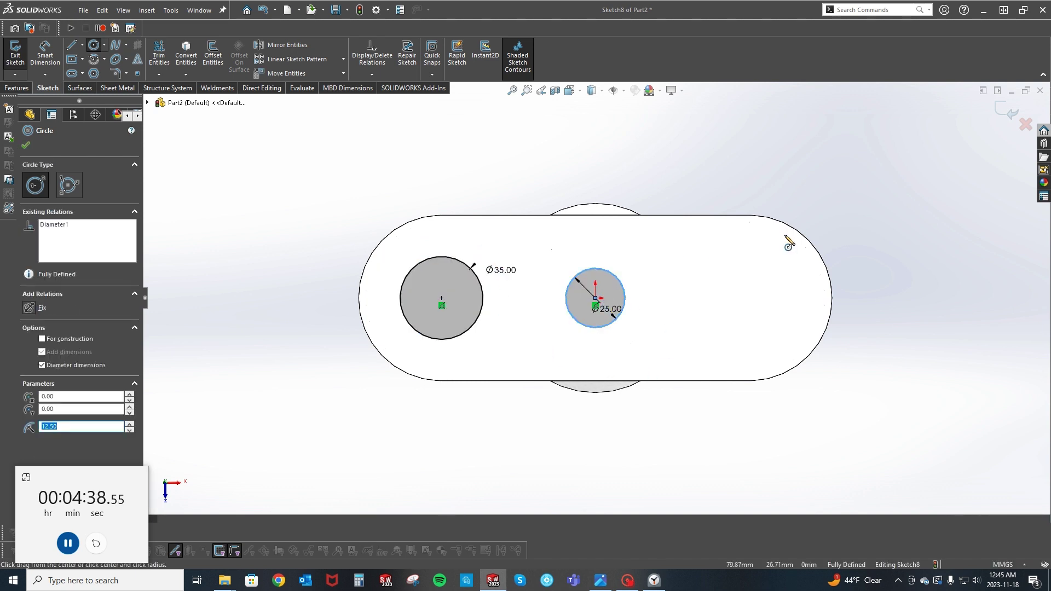
{"action": "left_click", "coordinate": [749, 298]}
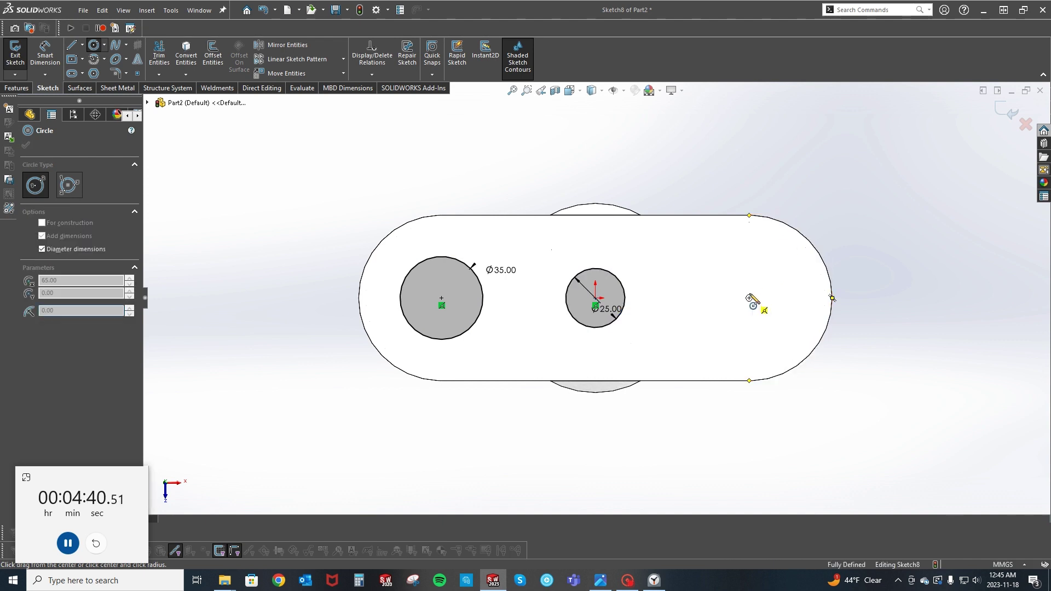
{"action": "type", "text": "35"}
{"action": "key", "text": "Return"}
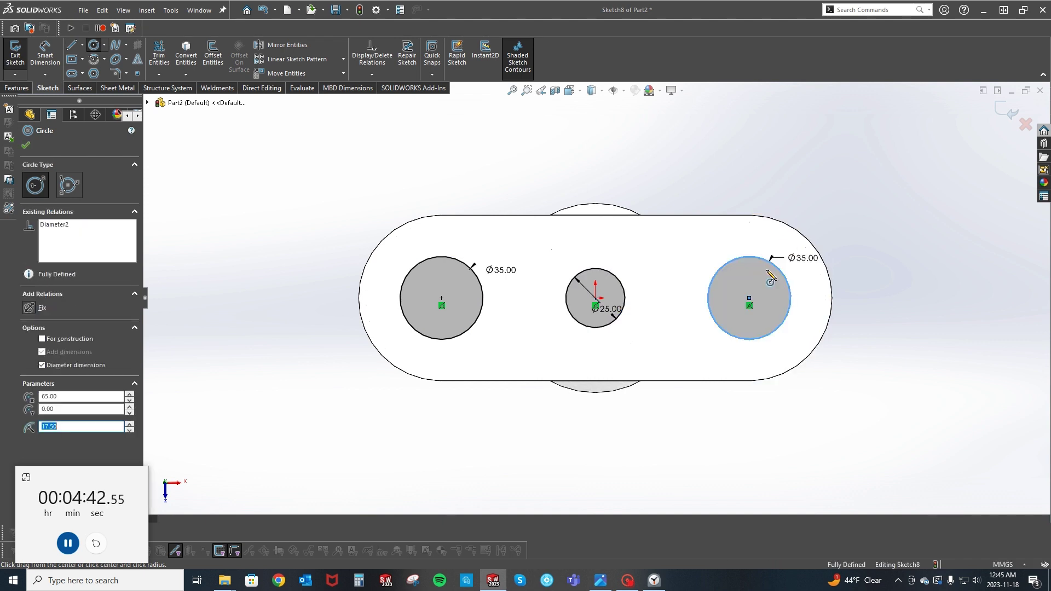
Add concentric outer circles: Ø55 at both ends and Ø45 in the middle.
{"action": "left_click", "coordinate": [442, 303]}
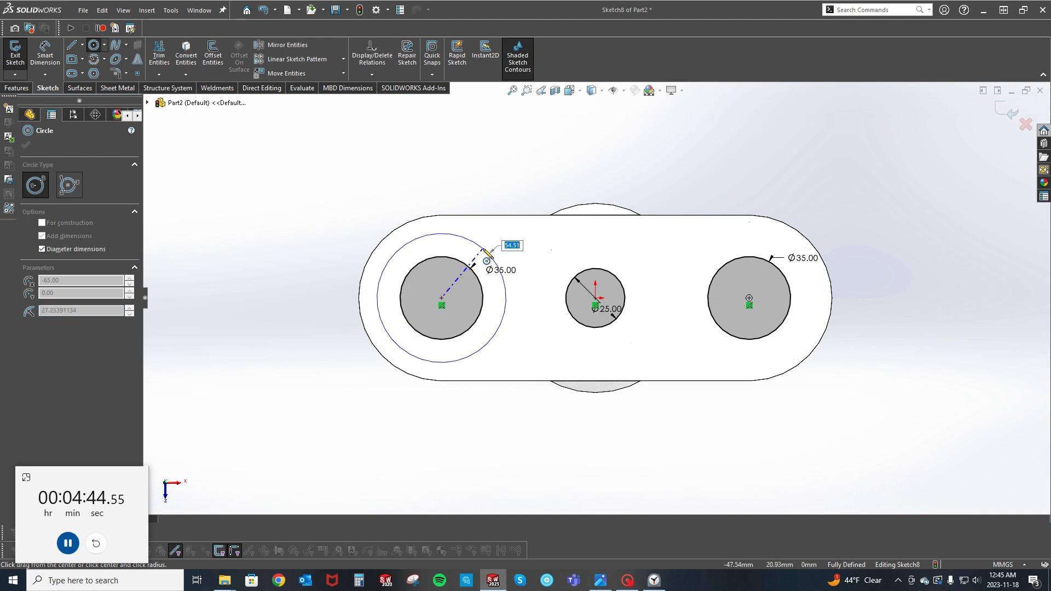
{"action": "key", "text": "Return"}
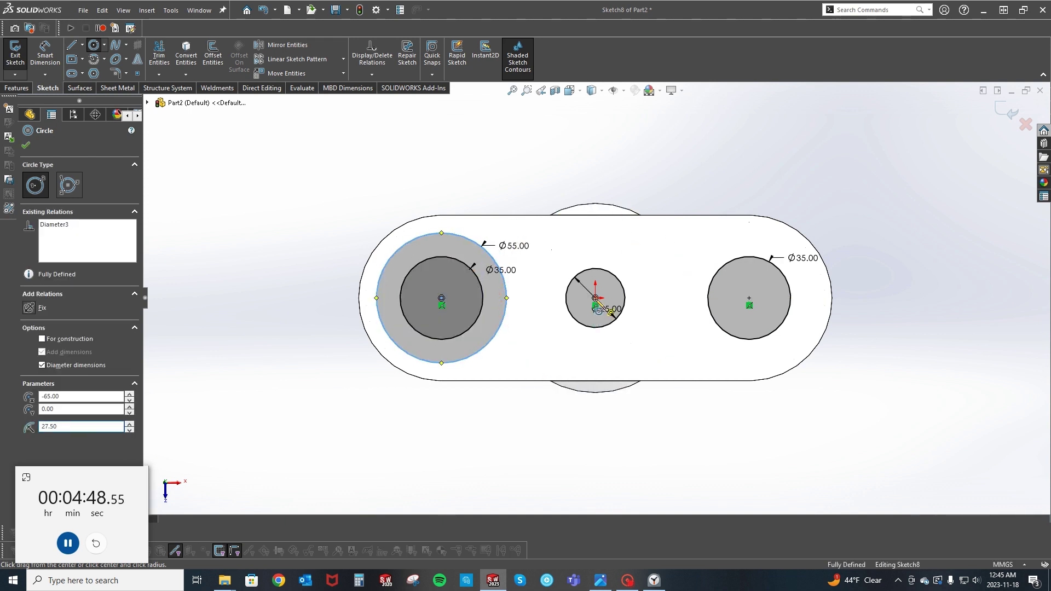
{"action": "left_click", "coordinate": [596, 299]}
{"action": "type", "text": "45"}
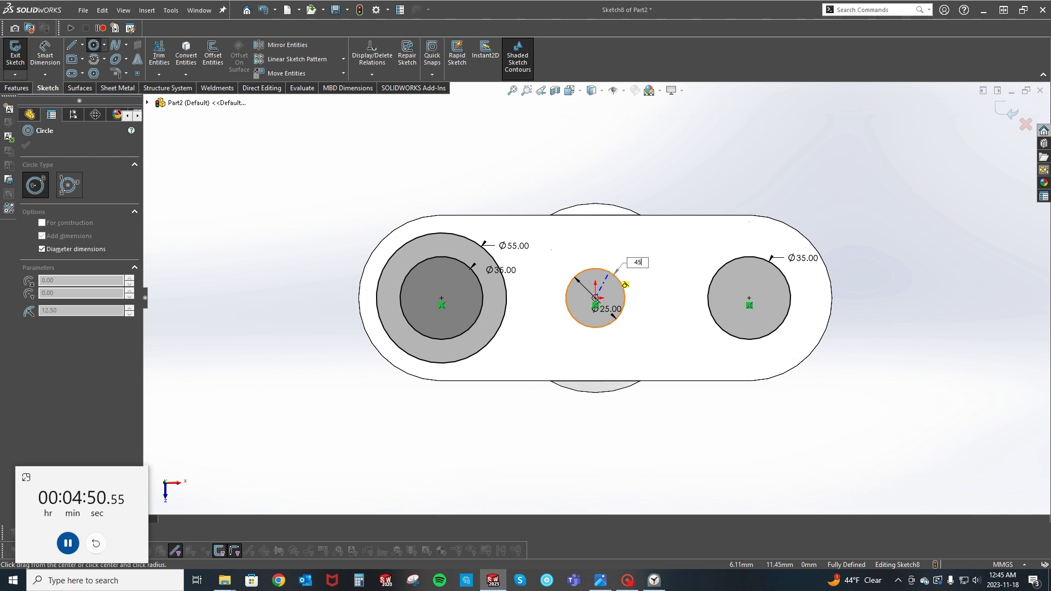
{"action": "key", "text": "Return"}
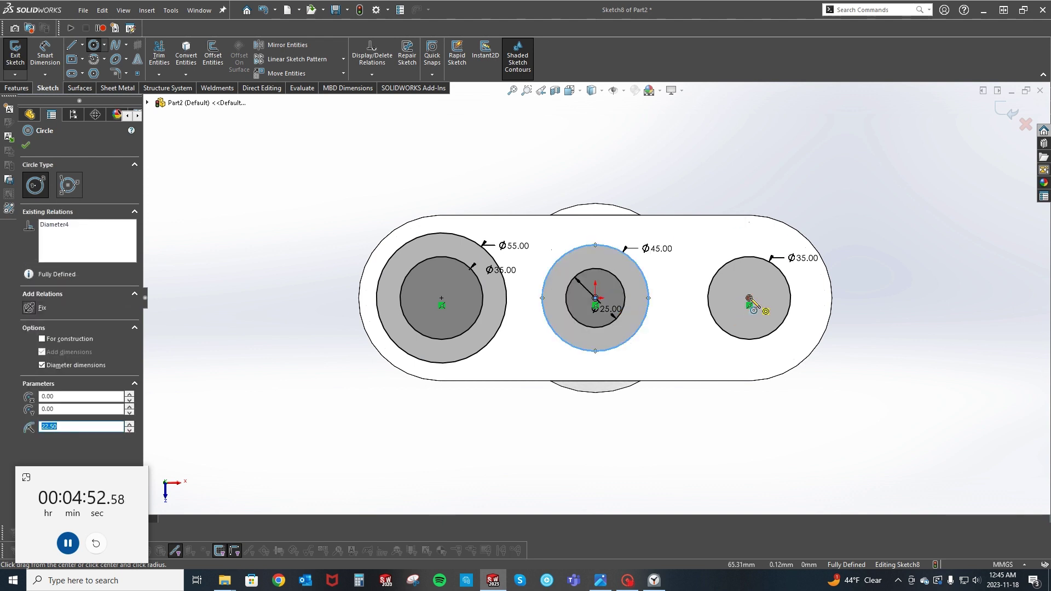
{"action": "left_click", "coordinate": [749, 299]}
{"action": "type", "text": "5"}
{"action": "key", "text": "Return"}
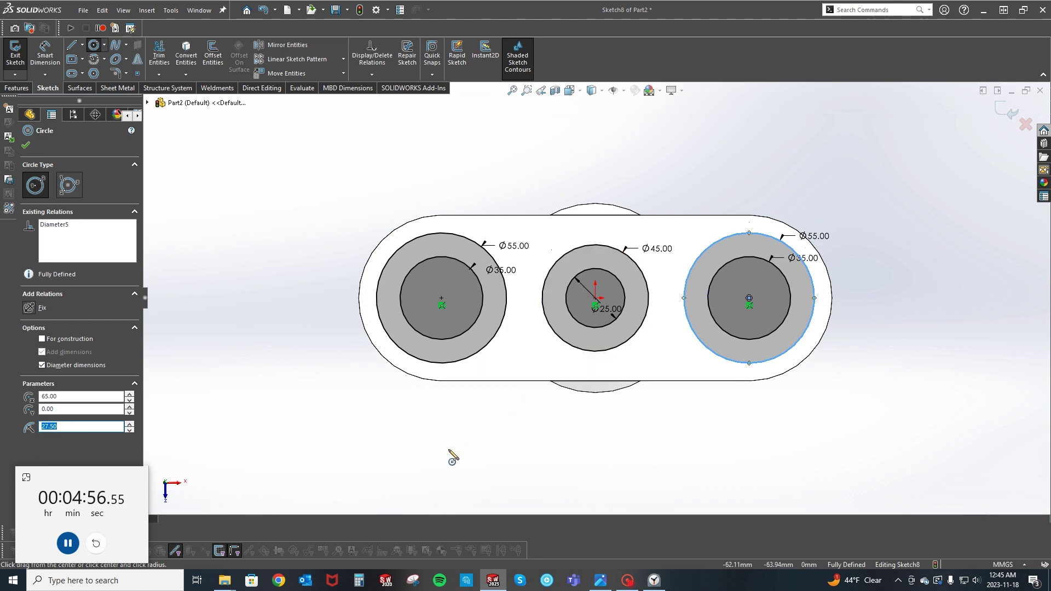
{"action": "middle_click_drag", "start_coordinate": [440, 458], "coordinate": [438, 357]}
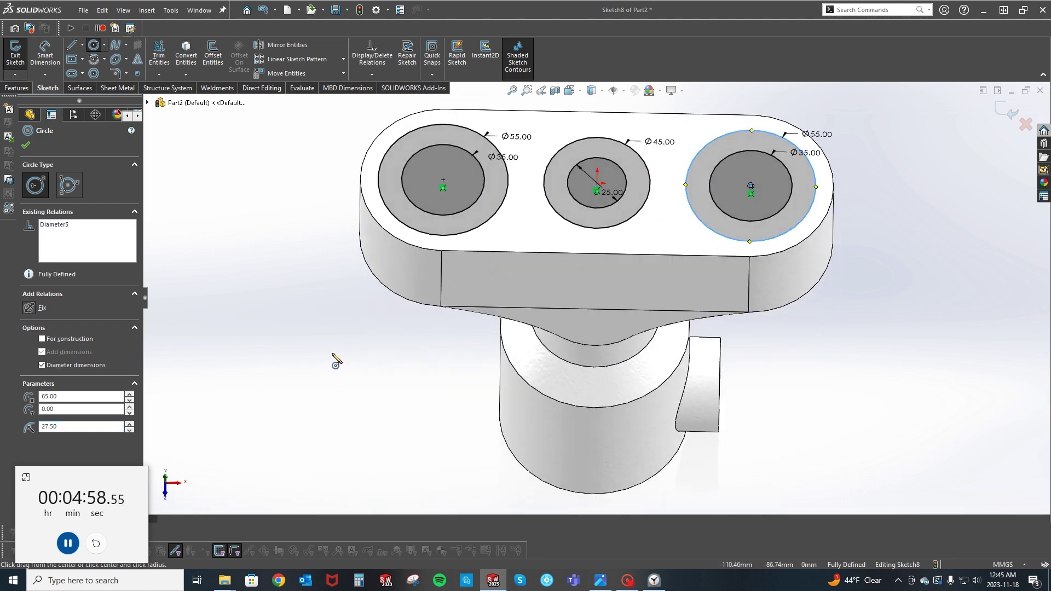
Extrude the Sketch8 rings 10 mm Blind with the direction reversed.
{"action": "key", "text": "e"}
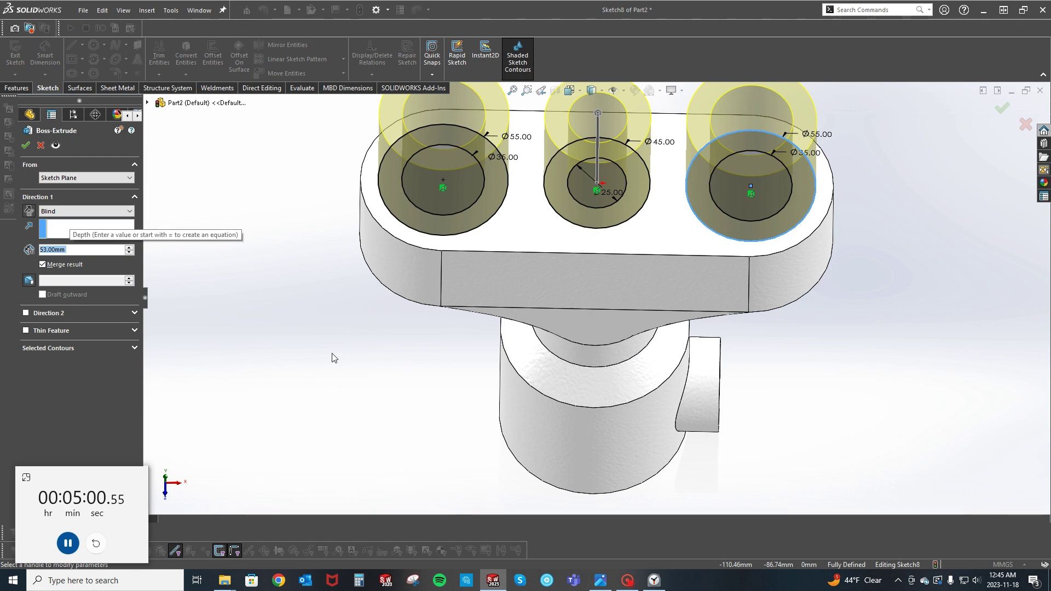
{"action": "right_click", "coordinate": [277, 288]}
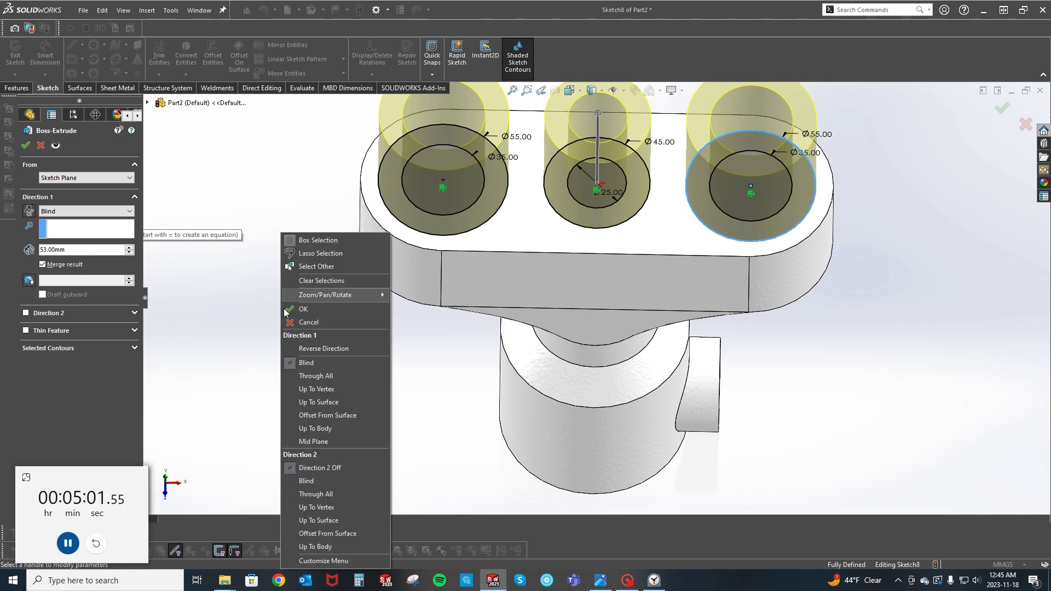
{"action": "left_click", "coordinate": [306, 347]}
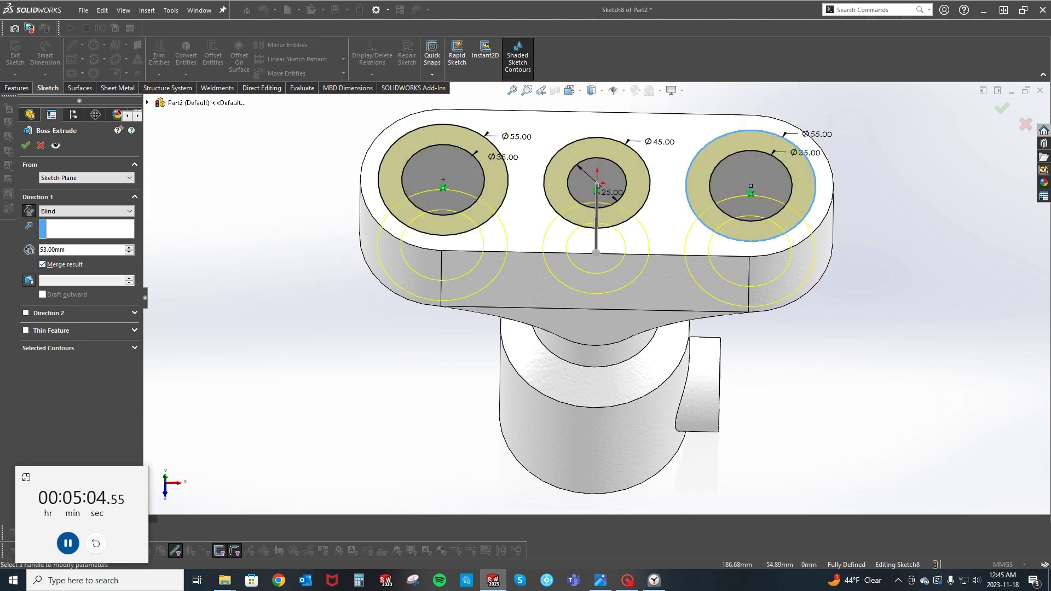
{"action": "type", "text": "10"}
{"action": "key", "text": "Return"}
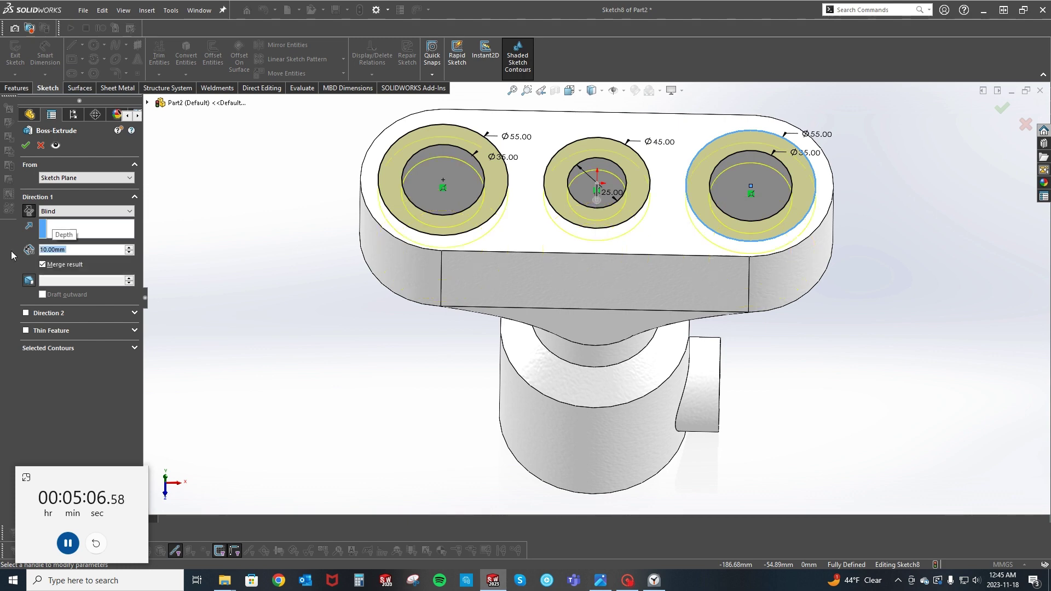
Extrude-cut Sketch8's three inner circle regions (Ø35, Ø25, Ø35) Up To Next.
{"action": "key", "text": "Return"}
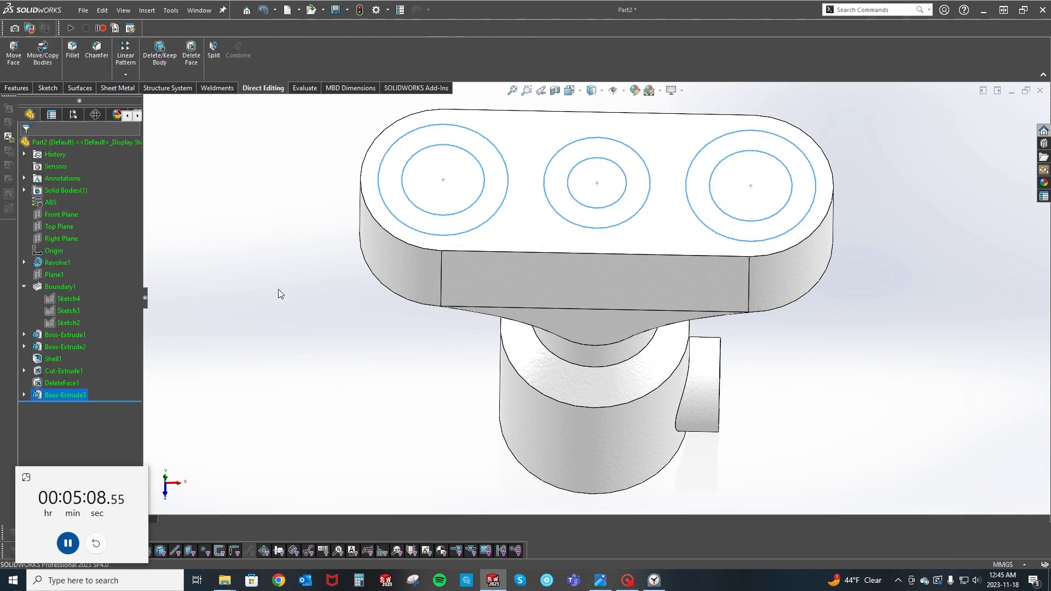
{"action": "left_click", "coordinate": [24, 394]}
{"action": "left_click", "coordinate": [59, 408]}
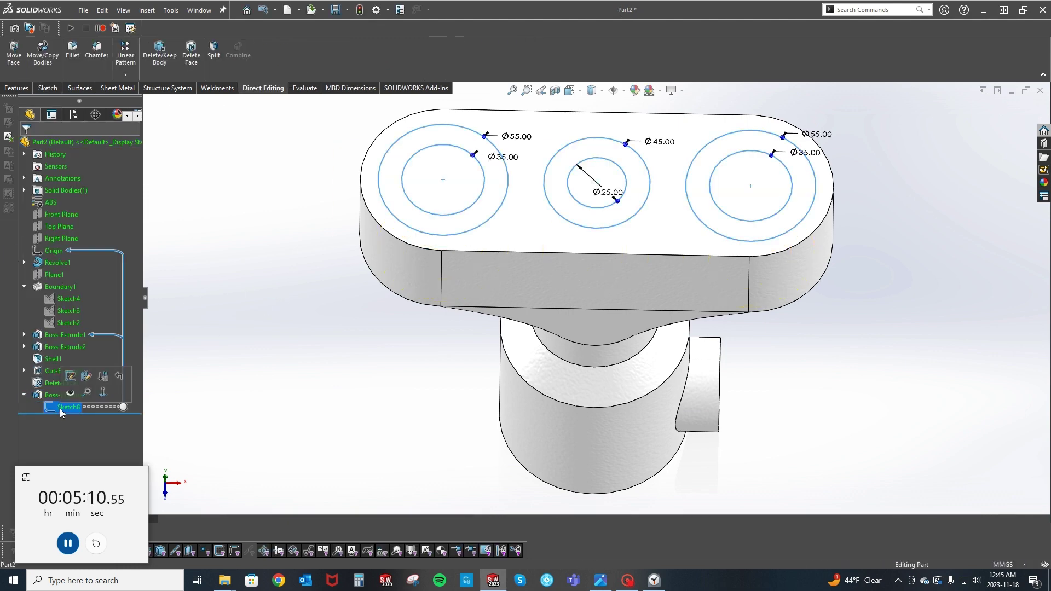
{"action": "key", "text": "c"}
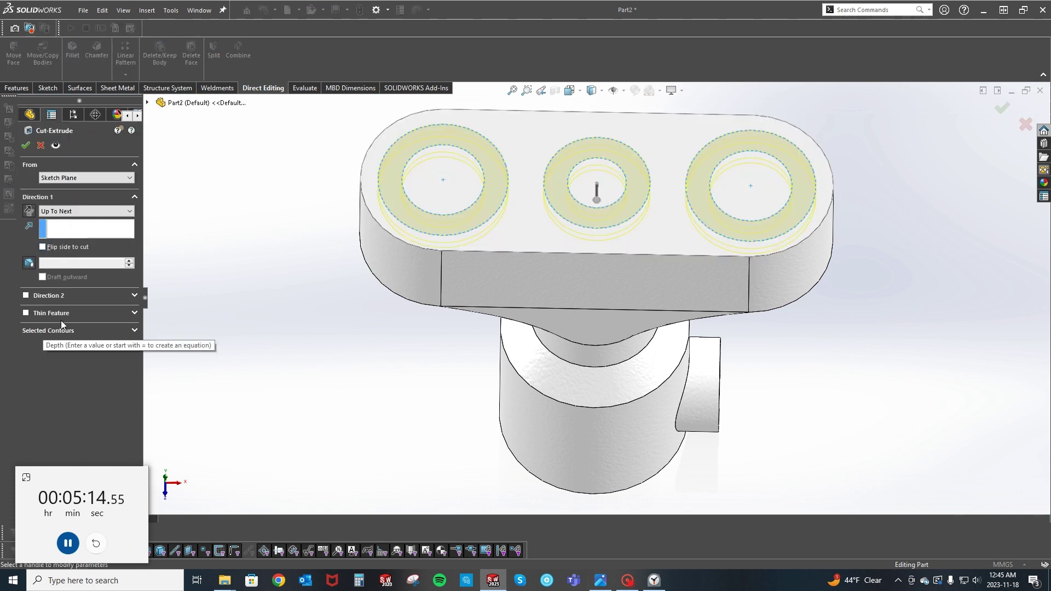
{"action": "left_click", "coordinate": [75, 331]}
{"action": "right_click", "coordinate": [55, 350]}
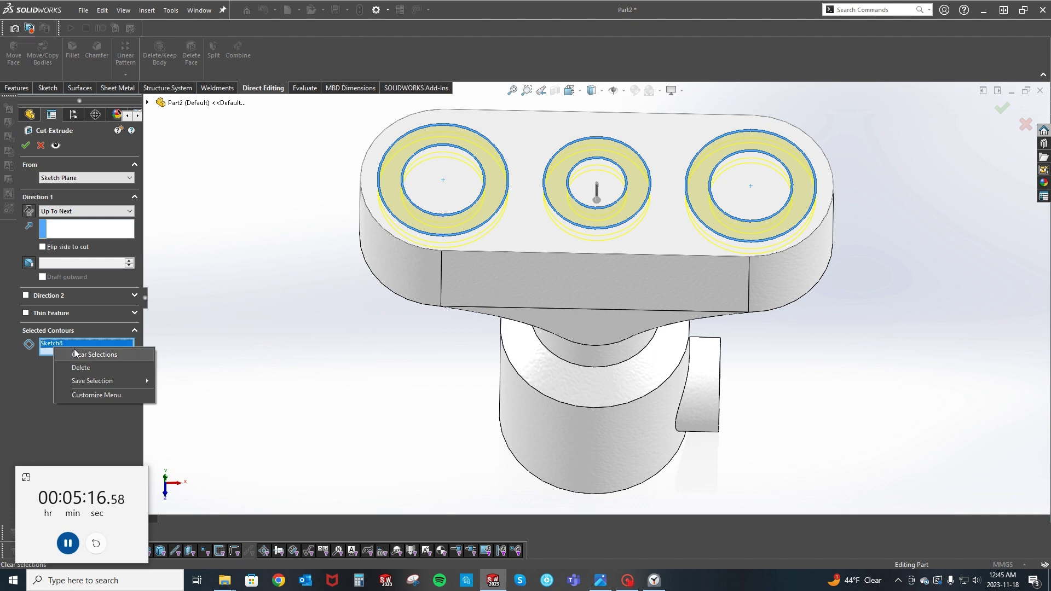
{"action": "left_click", "coordinate": [111, 355]}
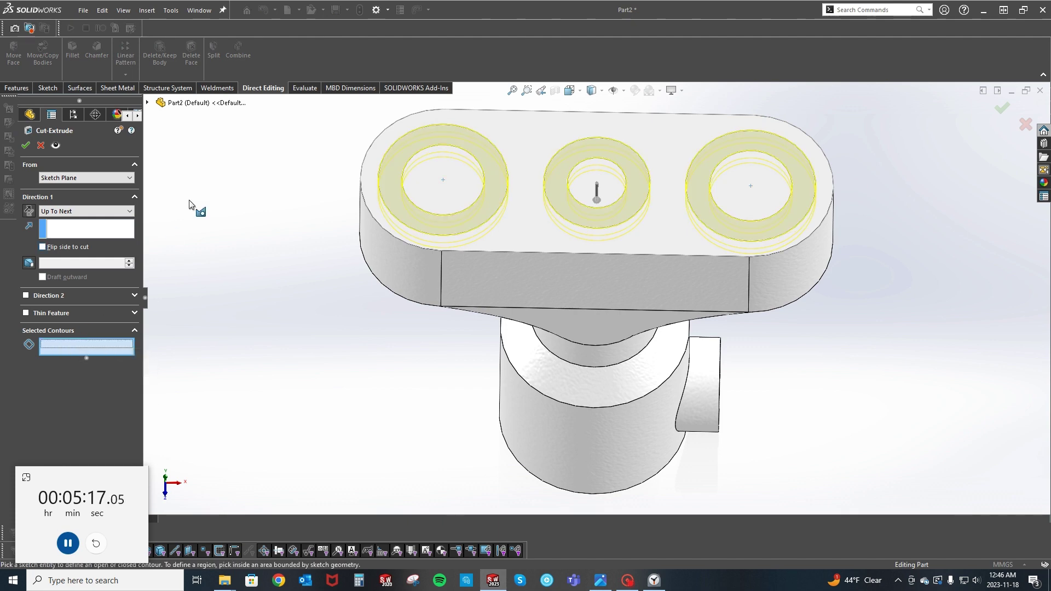
{"action": "left_click", "coordinate": [470, 180]}
{"action": "left_click", "coordinate": [614, 186]}
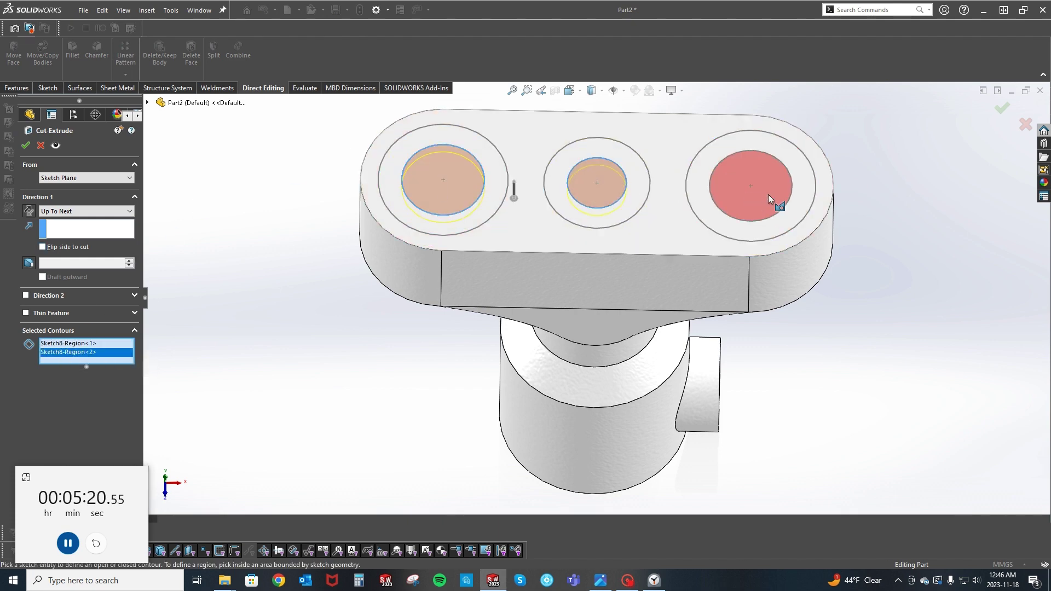
{"action": "left_click", "coordinate": [768, 195]}
{"action": "right_click", "coordinate": [768, 194]}
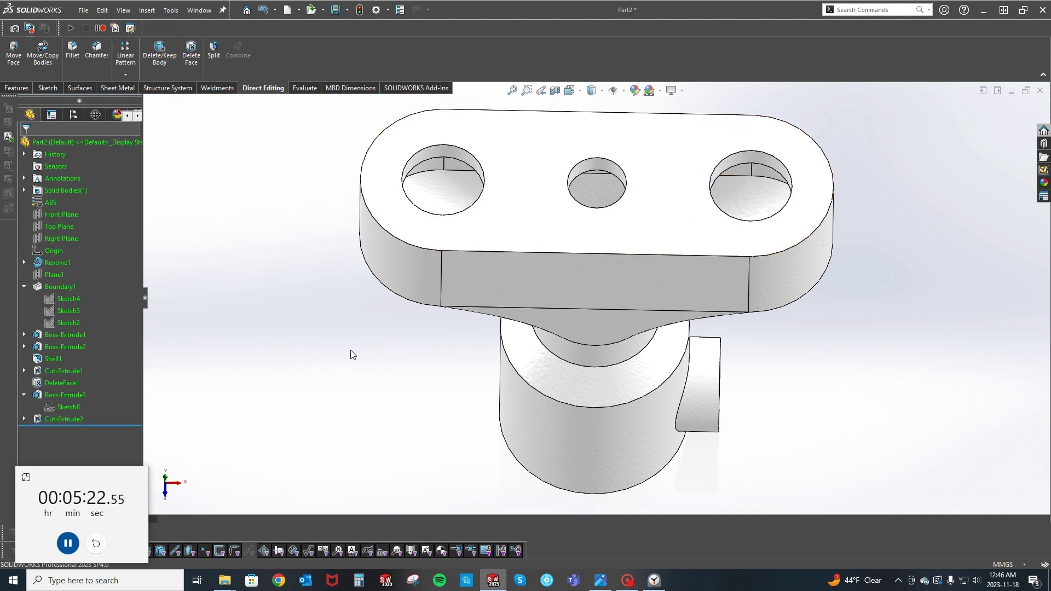
{"action": "mouse_move", "coordinate": [351, 351]}
{"action": "middle_mouse_down"}
{"action": "mouse_move", "coordinate": [313, 207]}
{"action": "mouse_move", "coordinate": [345, 316]}
{"action": "mouse_move", "coordinate": [401, 206]}
{"action": "mouse_move", "coordinate": [381, 172]}
{"action": "mouse_move", "coordinate": [392, 146]}
{"action": "mouse_move", "coordinate": [433, 300]}
{"action": "mouse_move", "coordinate": [422, 292]}
{"action": "middle_mouse_up"}
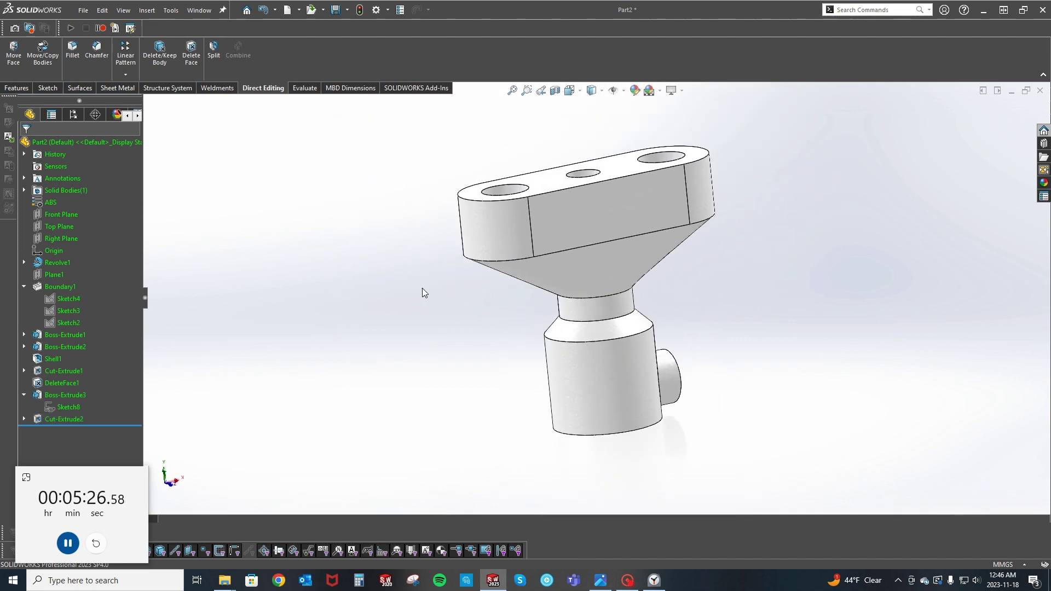
{"action": "left_click", "coordinate": [555, 91]}
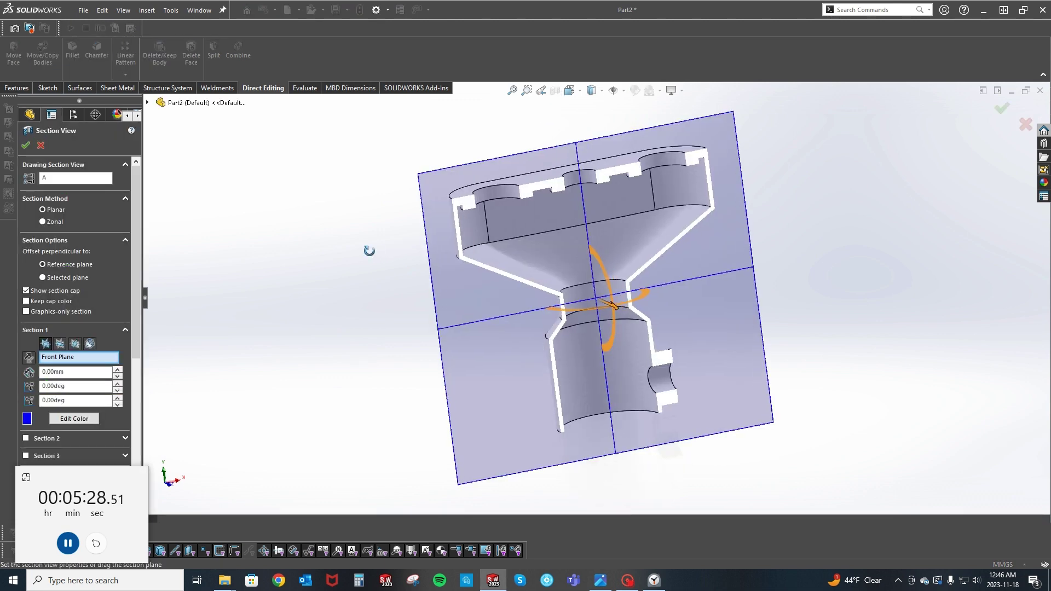
{"action": "left_click", "coordinate": [42, 146]}
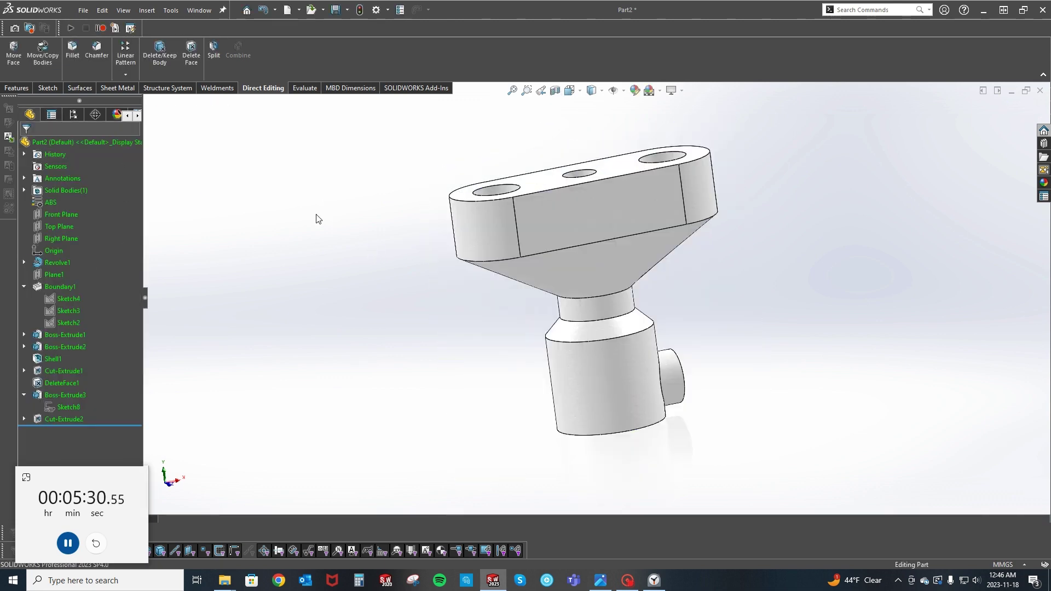
Show mass properties with 0 decimal places and read Mass = 274 grams.
{"action": "middle_click_drag", "start_coordinate": [317, 219], "coordinate": [290, 228]}
{"action": "key", "text": "s"}
{"action": "left_click", "coordinate": [359, 255]}
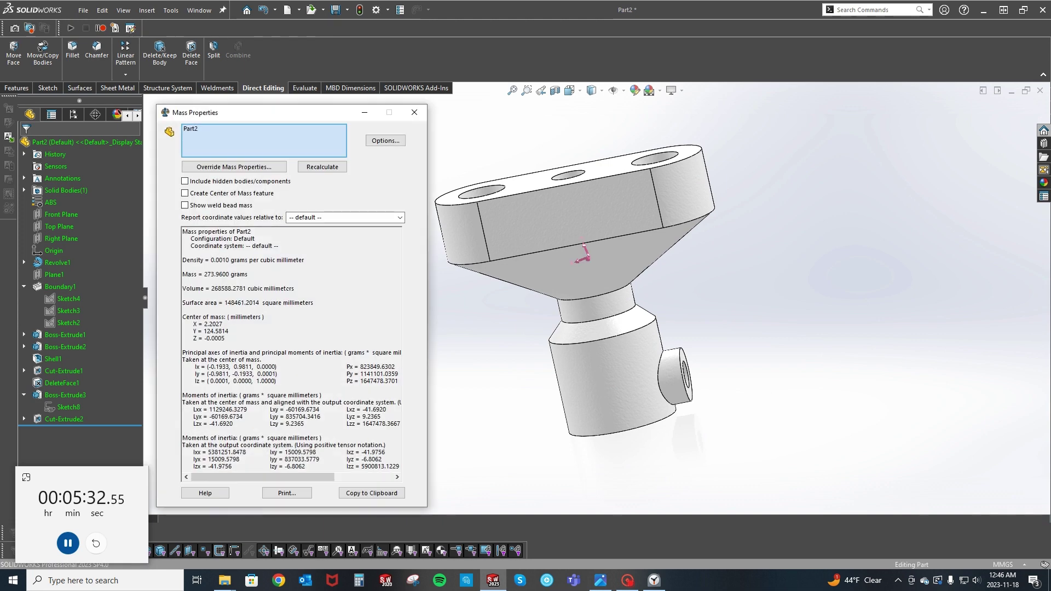
{"action": "left_click", "coordinate": [392, 145]}
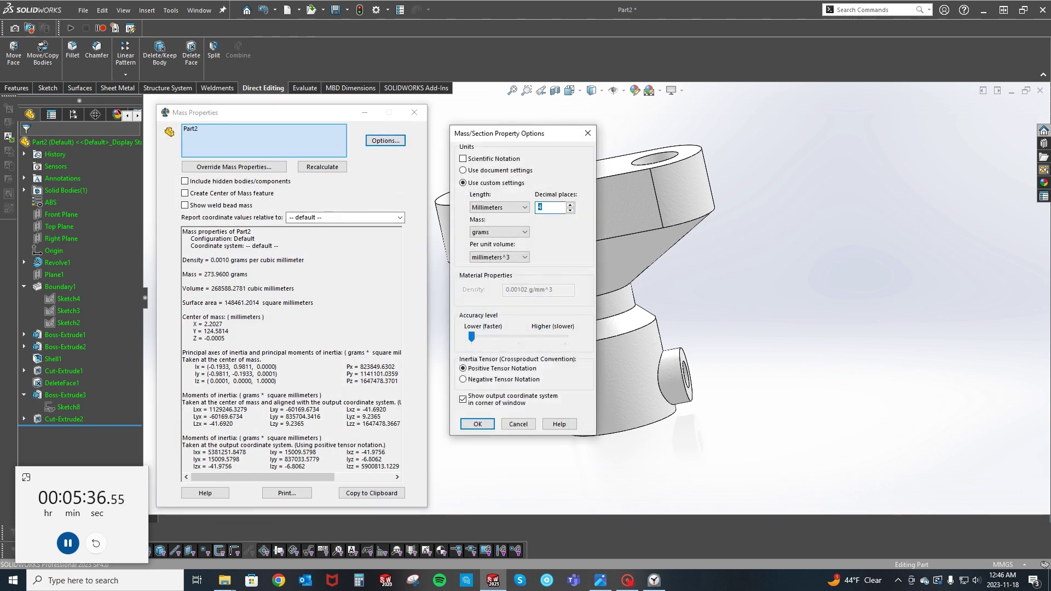
{"action": "key", "text": "Return"}
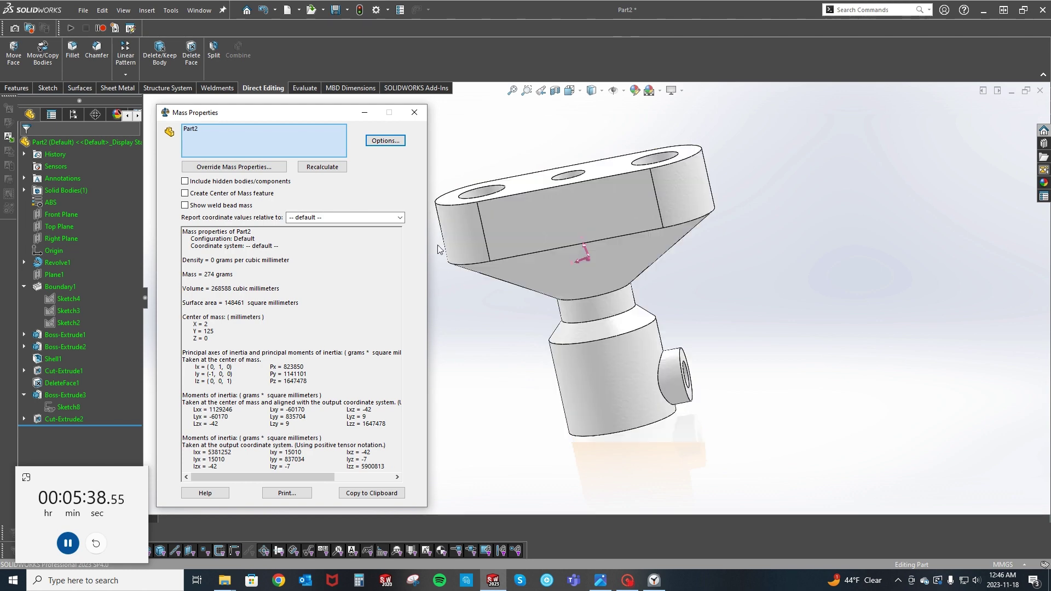
{"action": "left_click", "coordinate": [63, 547]}
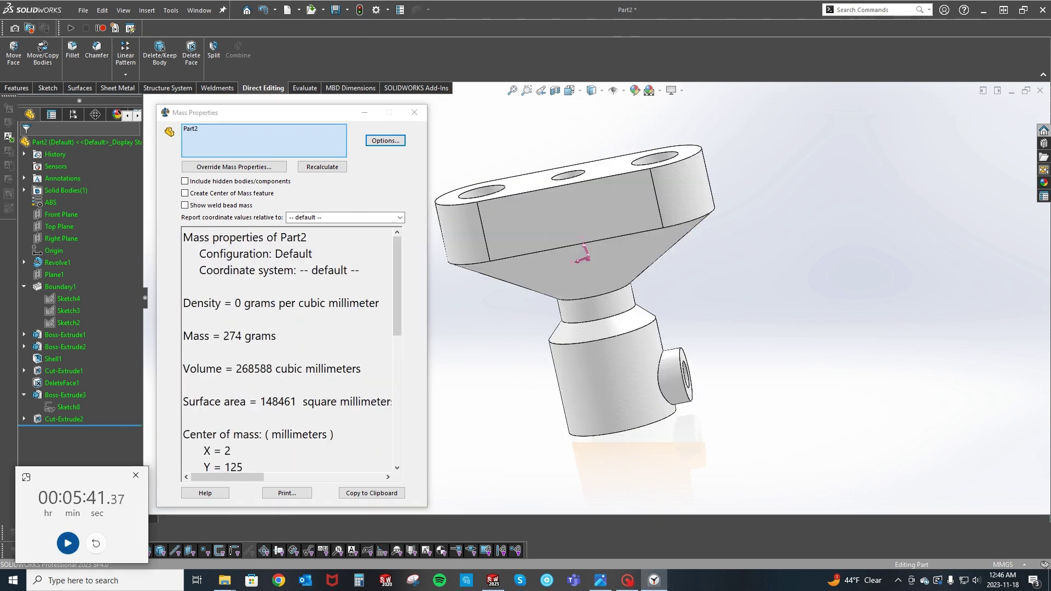
{"action": "left_click_drag", "start_coordinate": [183, 335], "coordinate": [281, 336]}
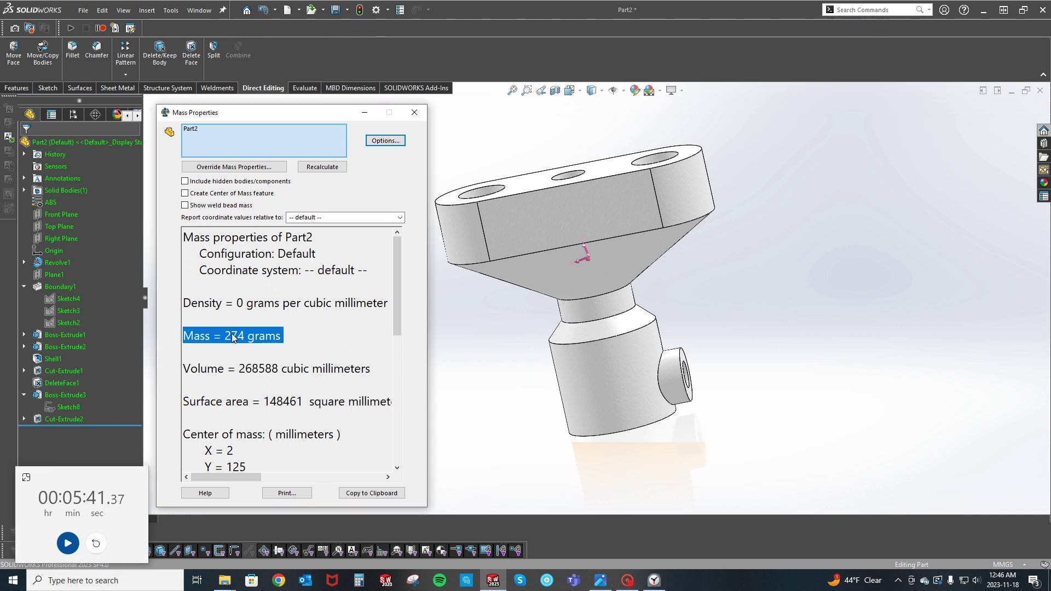
{"action": "left_click", "coordinate": [281, 335]}
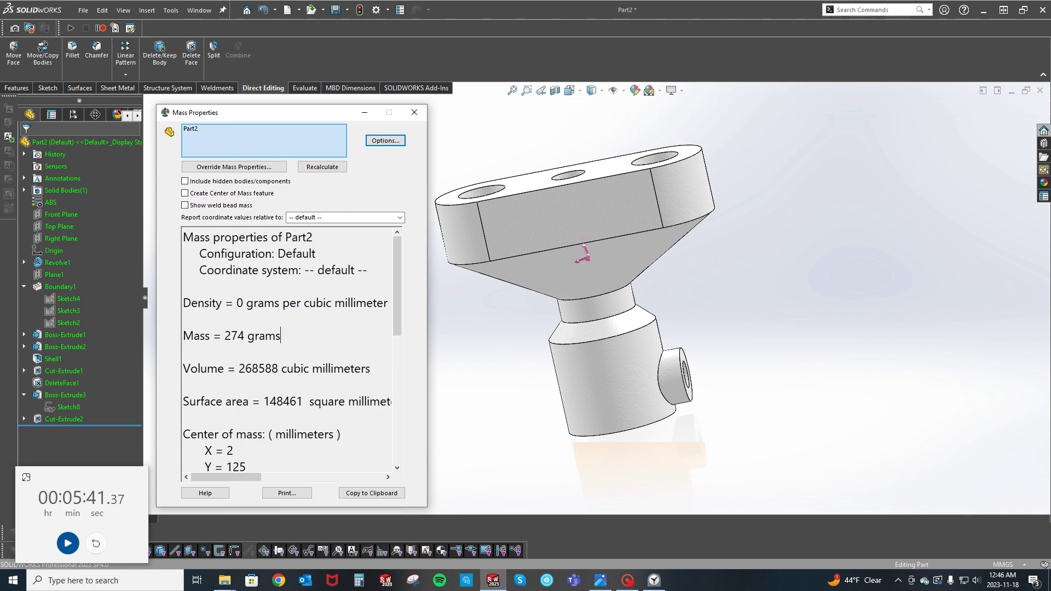
{"action": "left_click", "coordinate": [415, 113]}
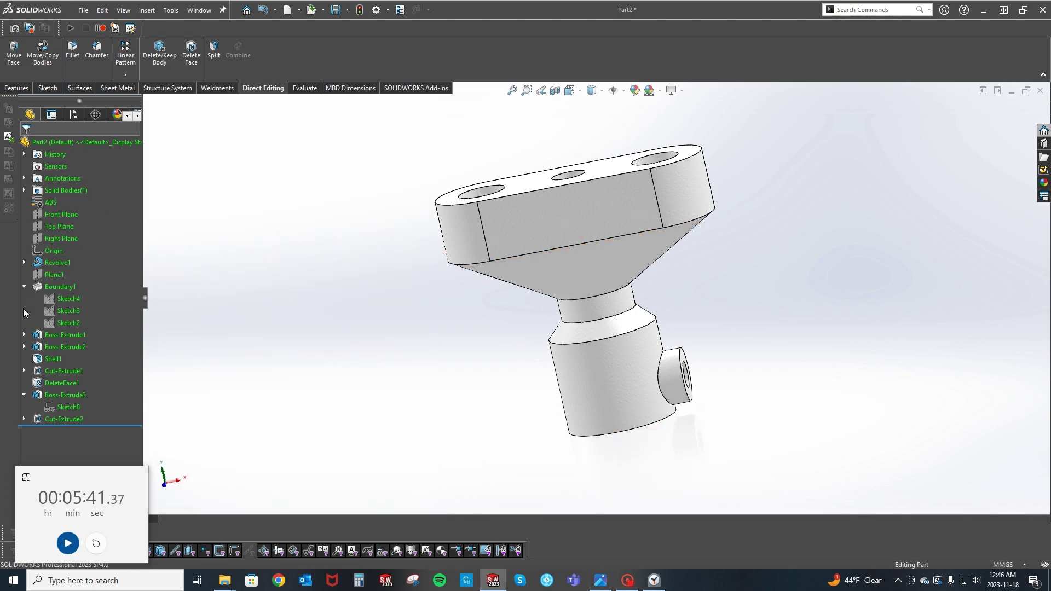
{"action": "left_click", "coordinate": [24, 335]}
{"action": "left_click", "coordinate": [25, 359]}
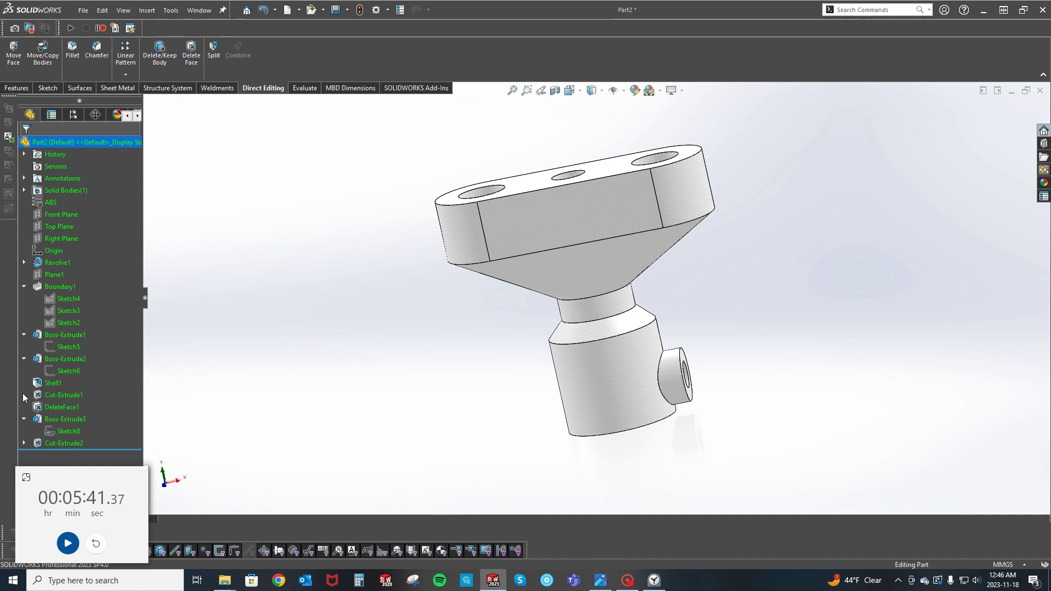
{"action": "left_click", "coordinate": [24, 442]}
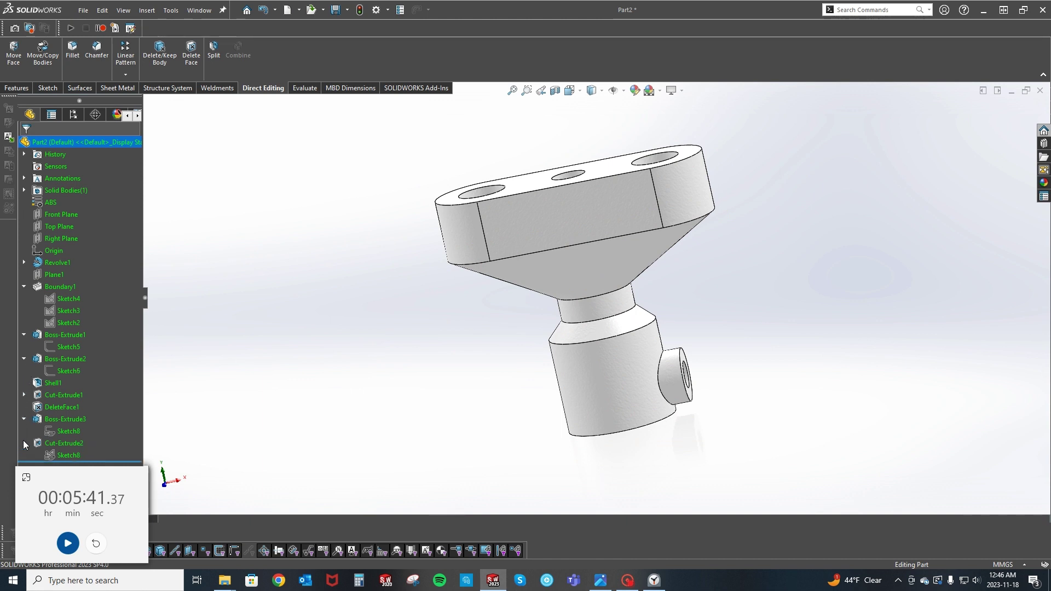
{"action": "left_click", "coordinate": [24, 263]}
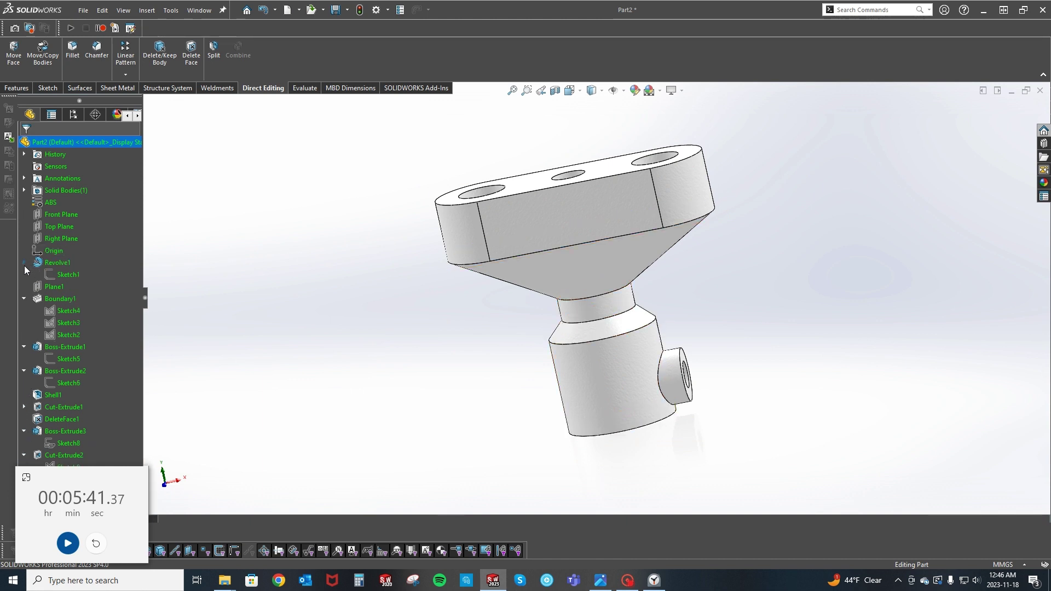
{"action": "left_click", "coordinate": [24, 454]}
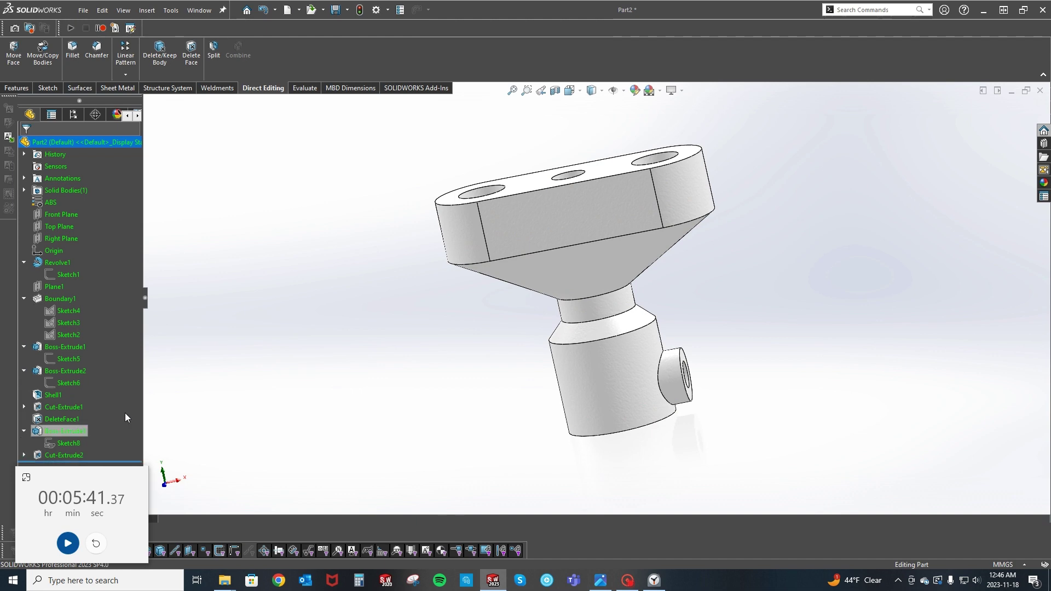
{"action": "key", "text": "shift+c"}
{"action": "mouse_move", "coordinate": [307, 353]}
{"action": "middle_mouse_down"}
{"action": "mouse_move", "coordinate": [708, 156]}
{"action": "mouse_move", "coordinate": [828, 247]}
{"action": "mouse_move", "coordinate": [814, 369]}
{"action": "mouse_move", "coordinate": [756, 439]}
{"action": "mouse_move", "coordinate": [651, 364]}
{"action": "mouse_move", "coordinate": [310, 380]}
{"action": "mouse_move", "coordinate": [296, 408]}
{"action": "mouse_move", "coordinate": [375, 276]}
{"action": "mouse_move", "coordinate": [325, 332]}
{"action": "mouse_move", "coordinate": [343, 333]}
{"action": "middle_mouse_up"}
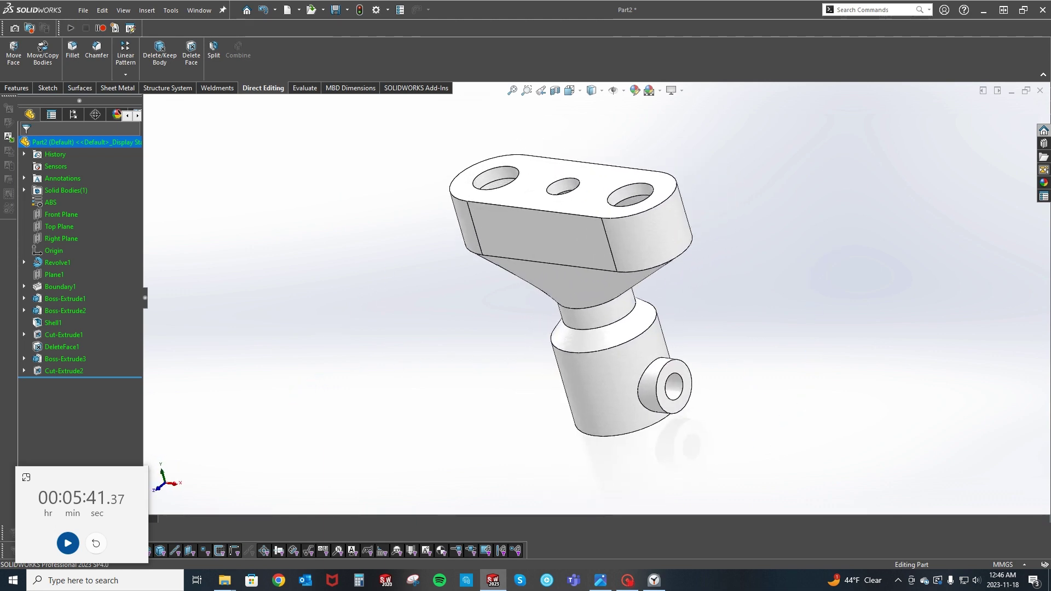
{"action": "double_click", "coordinate": [481, 7]}
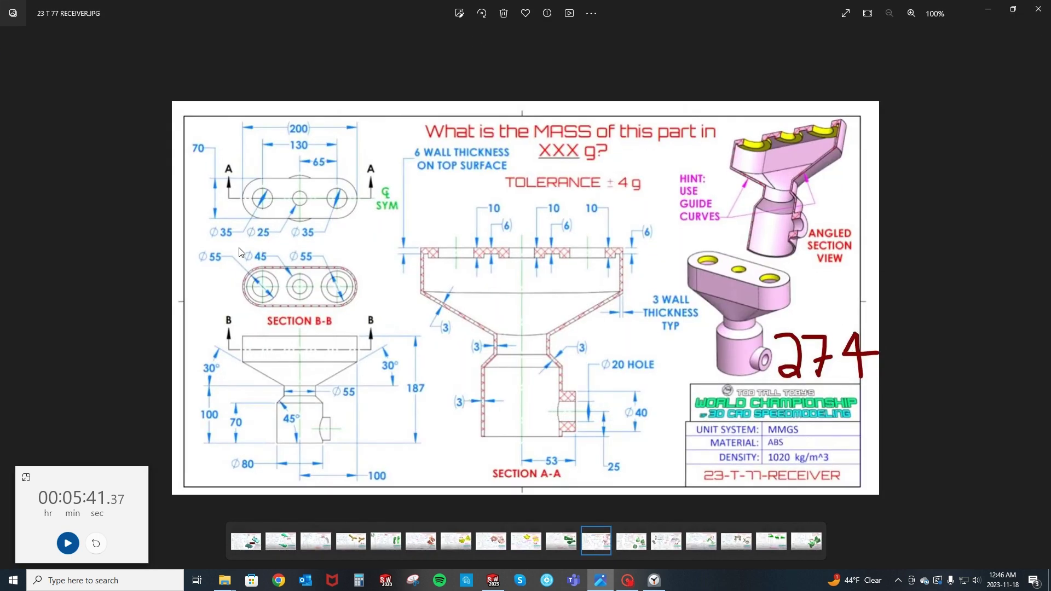
{"action": "key", "text": "super+Down"}
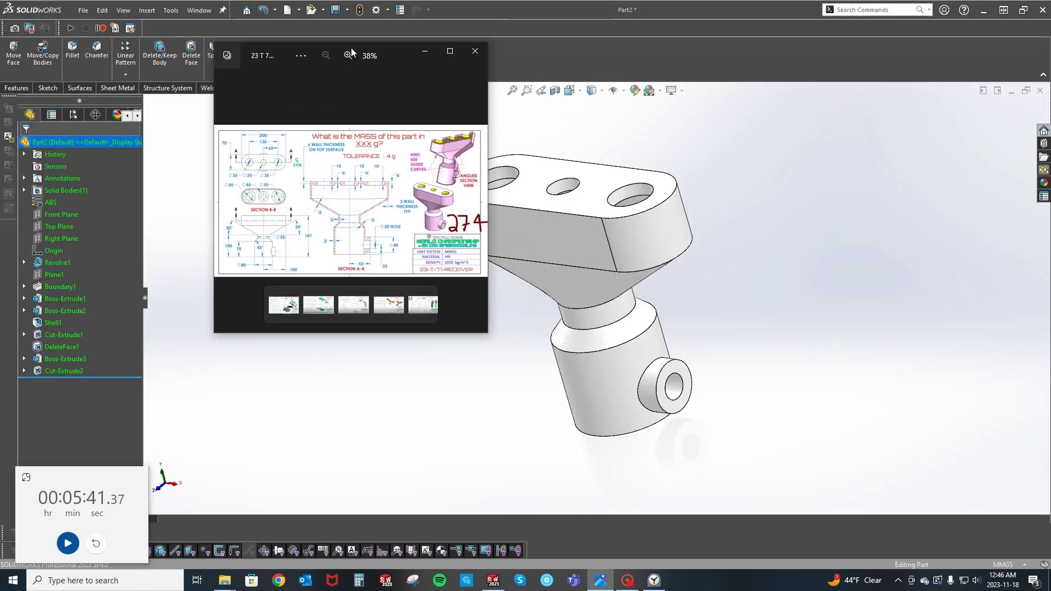